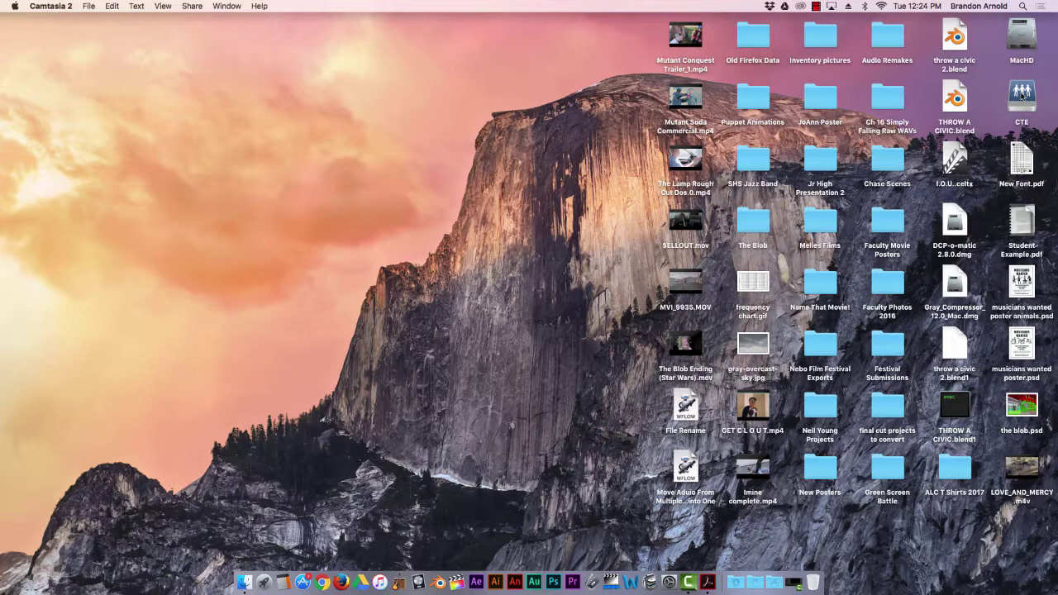
- Navigate the CTE server to 747_ALC > Audio Essentials > Audio Files for Mixing
double_click(1021, 93)
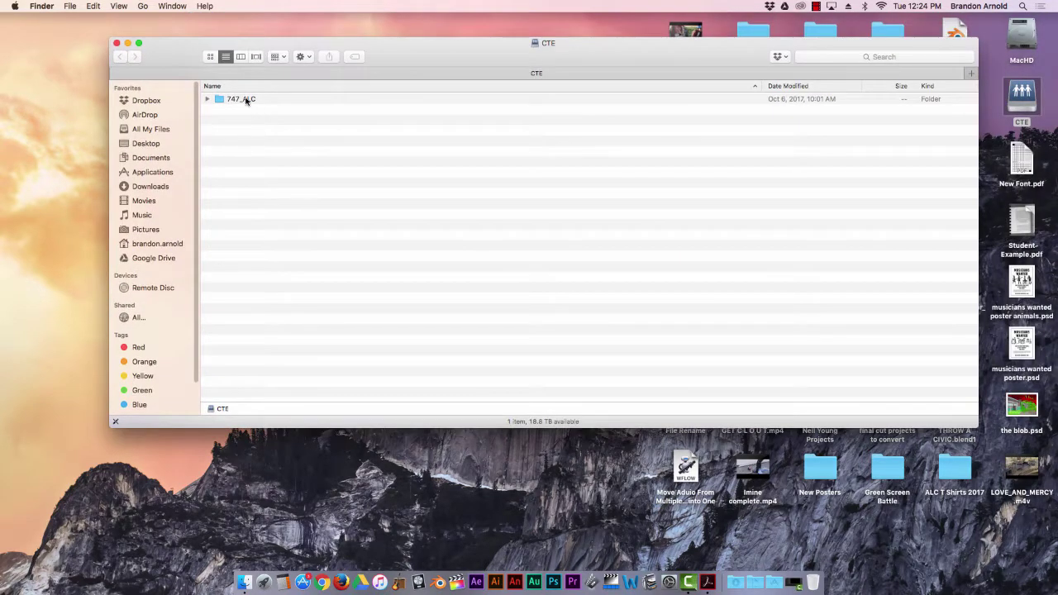
double_click(245, 99)
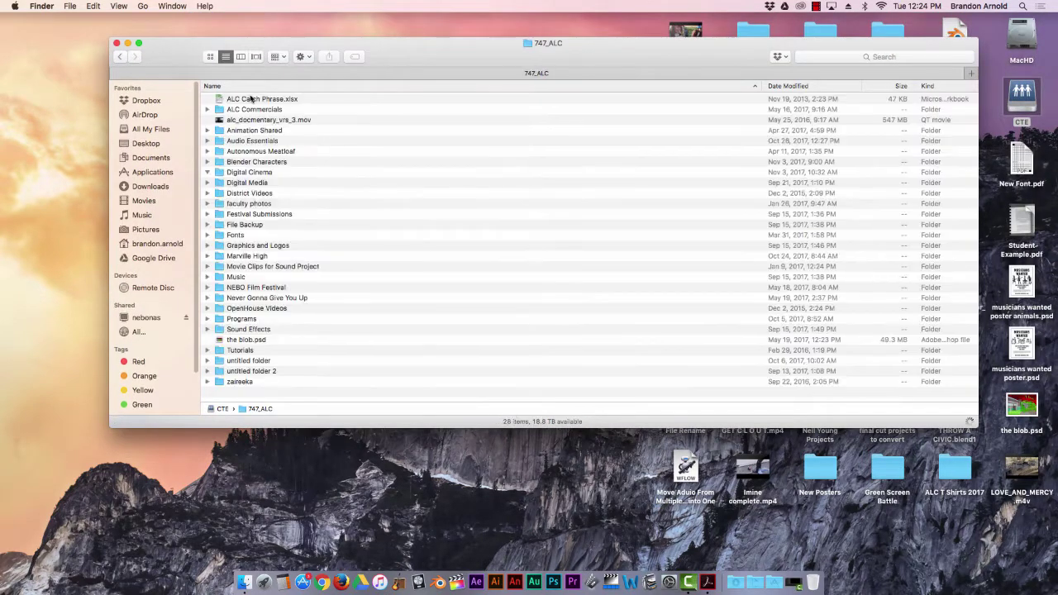
double_click(248, 140)
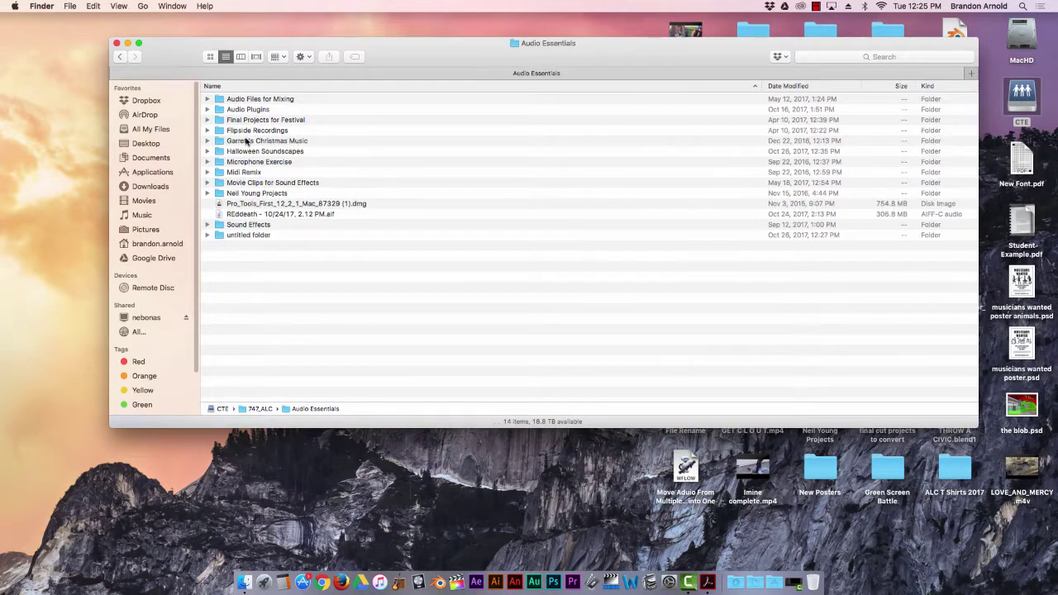
double_click(231, 100)
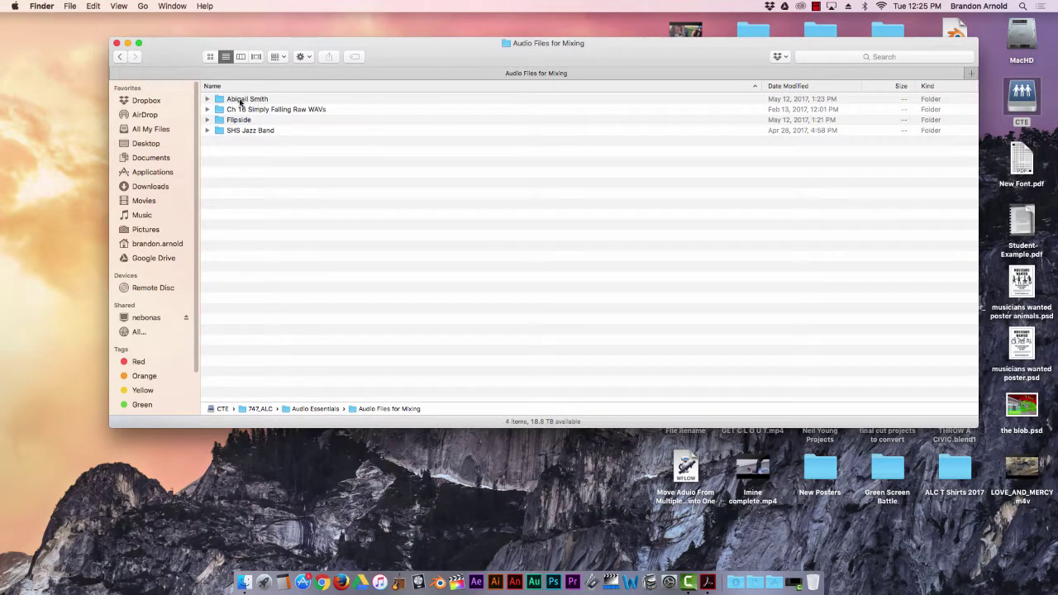
left_click(121, 58)
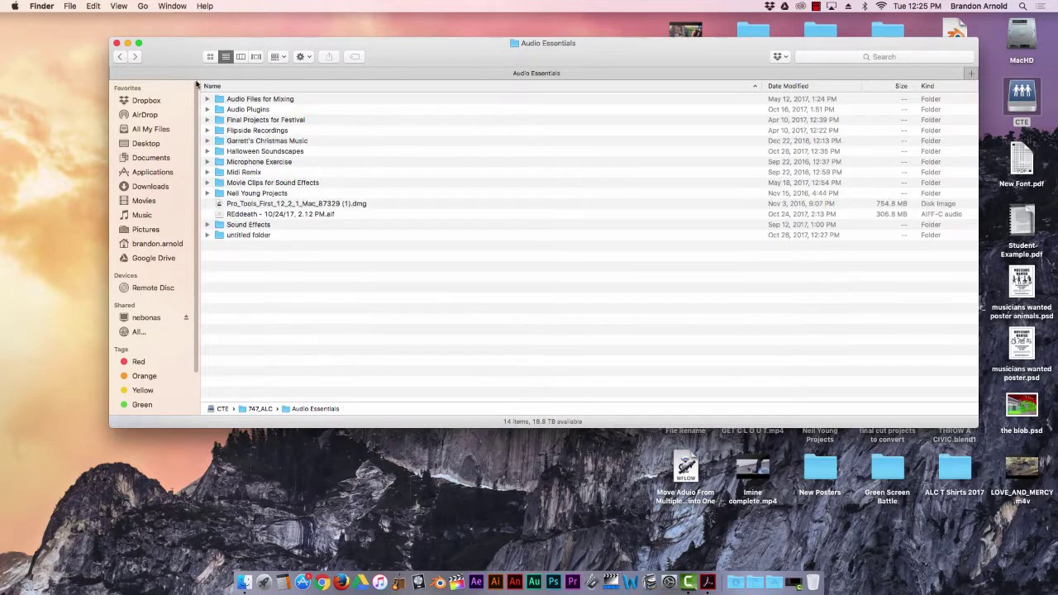
double_click(250, 99)
- Drag Ch 16 Simply Falling Raw WAVs to the desktop, then stop rather than replace the existing copy
left_click(245, 111)
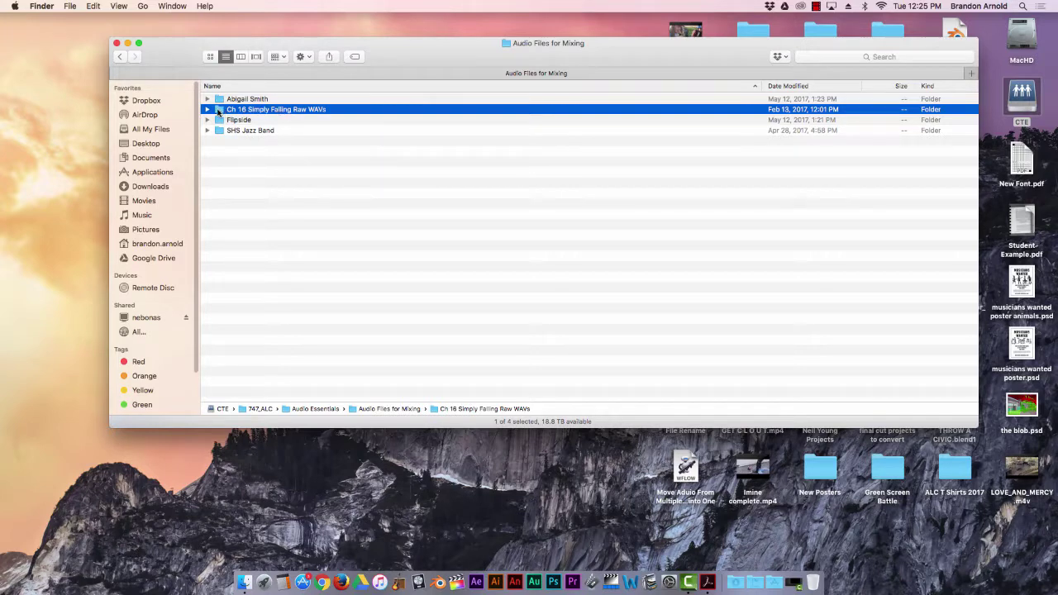
left_click_drag(219, 112, 235, 494)
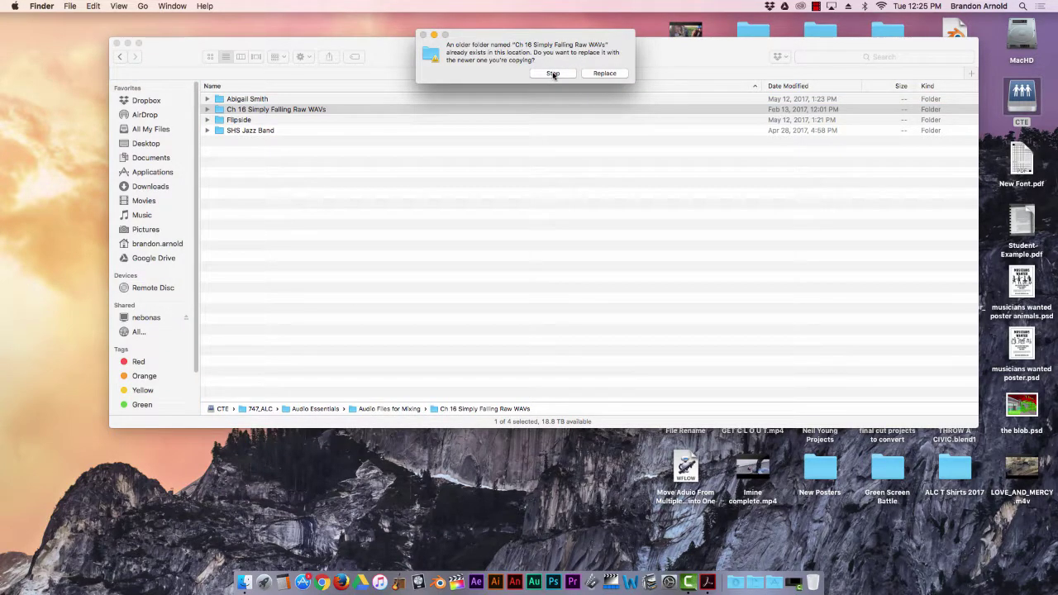
left_click(553, 74)
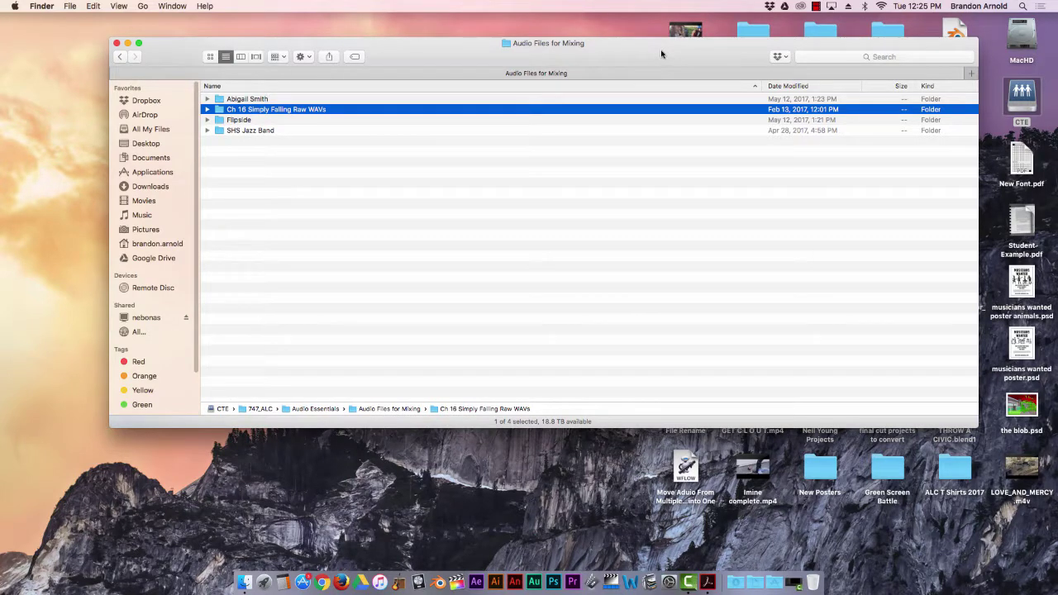
- Open the desktop's Ch 16 Simply Falling Raw WAVs folder and enlarge its window to show more columns
key("super+h")
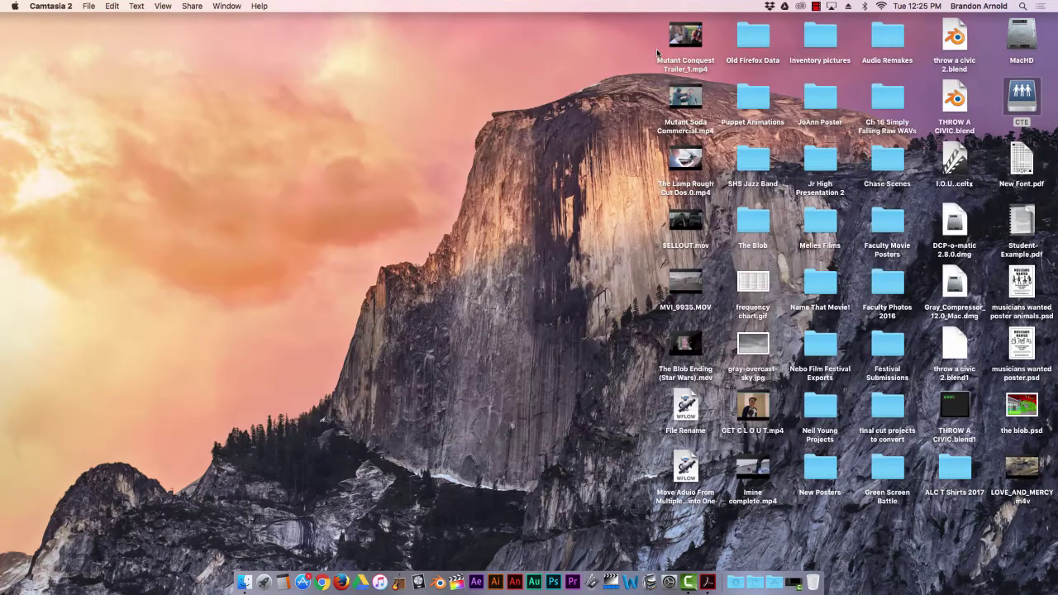
left_click(896, 40)
left_click(123, 47)
left_click(887, 102)
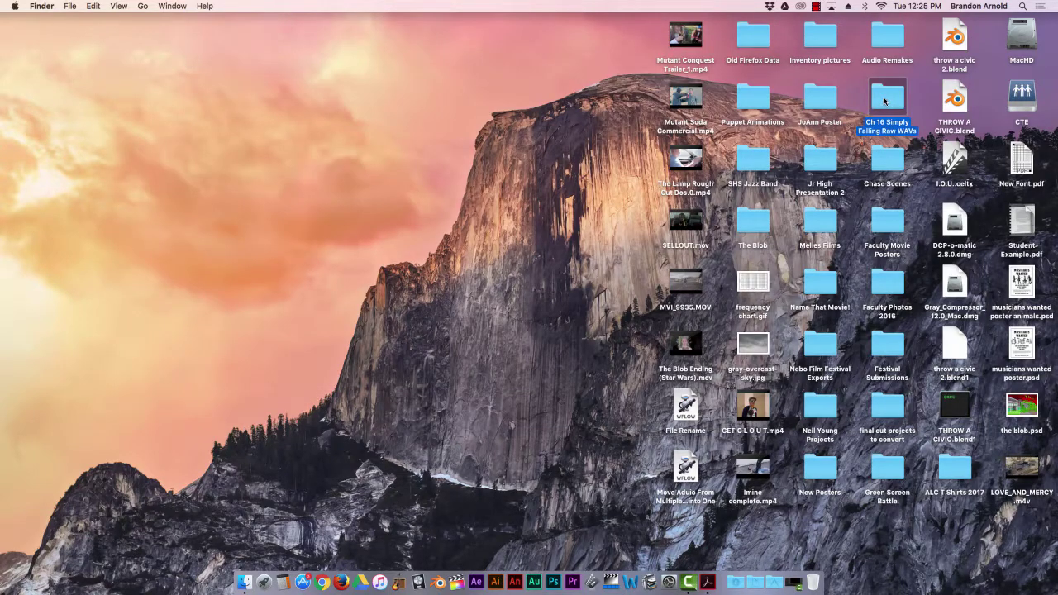
key("super+o")
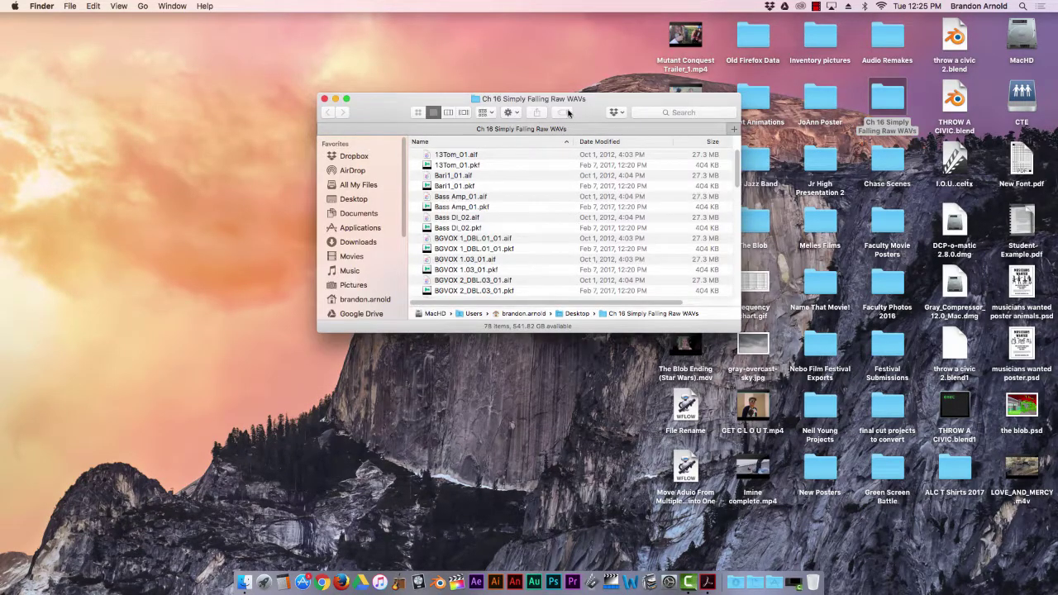
left_click_drag(592, 100, 366, 71)
left_click_drag(510, 302, 650, 422)
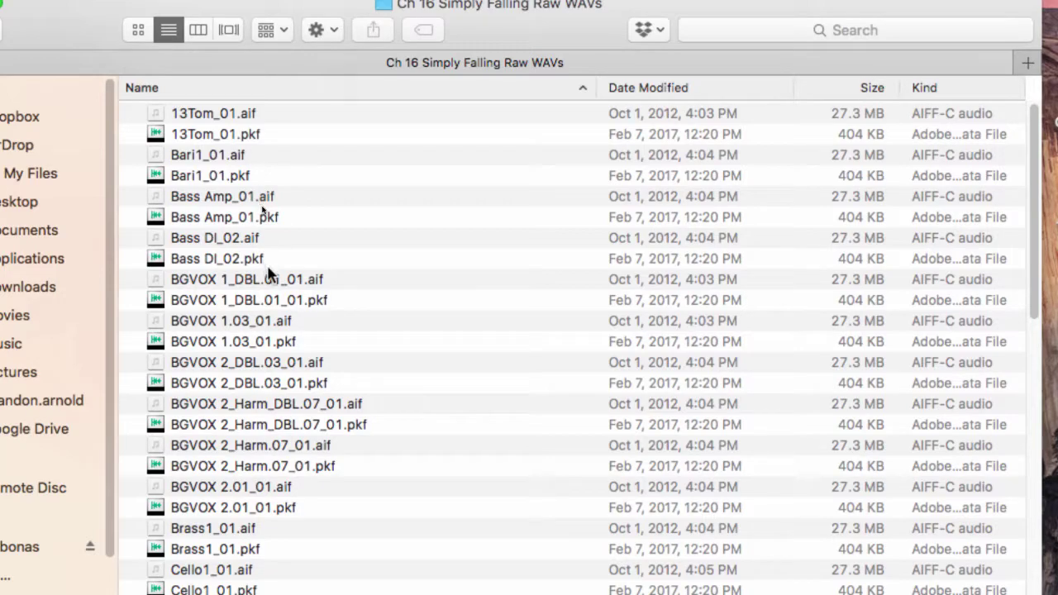
- Browse the files BGVOX 1_DBL.01_01.pkf, 13Tom_01, Bari1_01, Bass Amp_01 and Bass DI_02
left_click(318, 302)
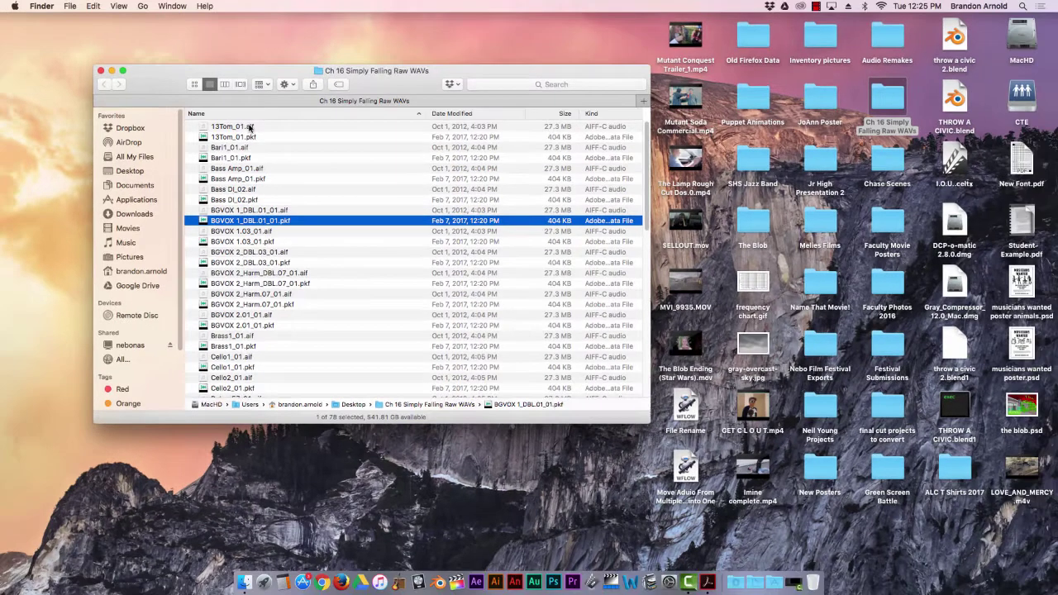
left_click(262, 127)
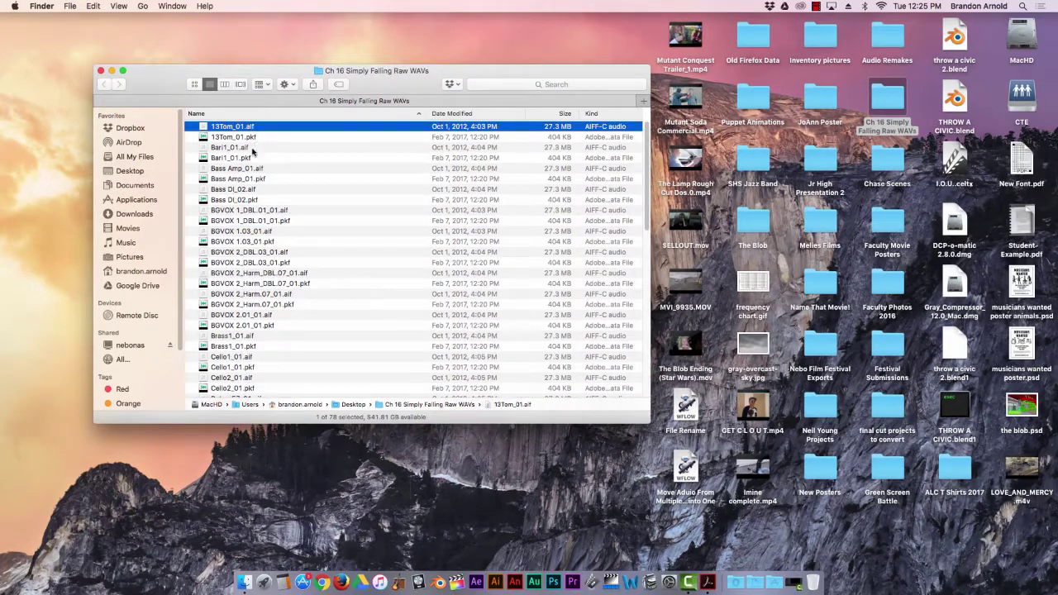
left_click(242, 150)
left_click(244, 169)
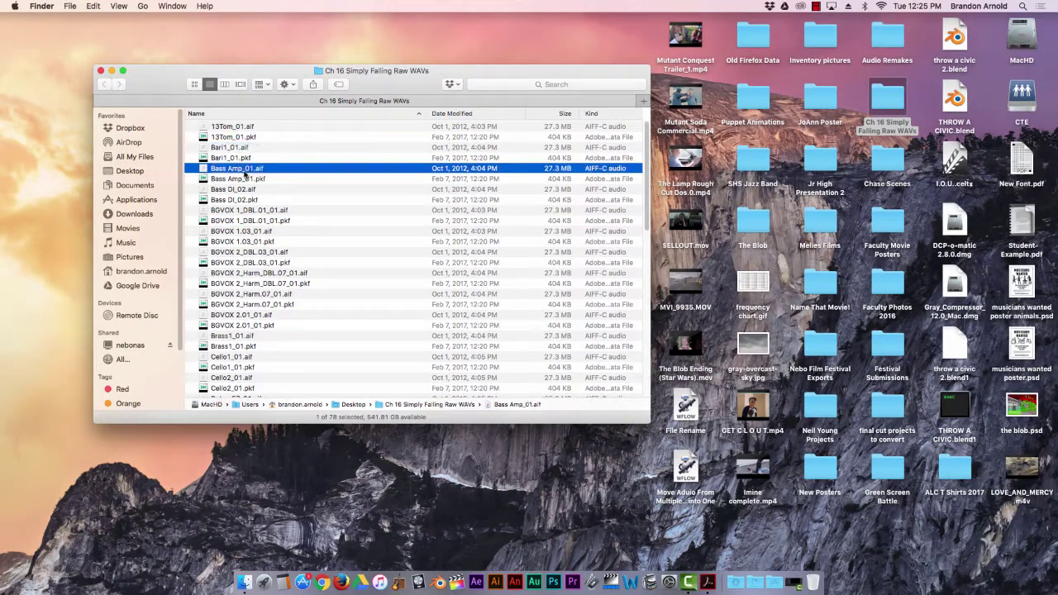
left_click(241, 189)
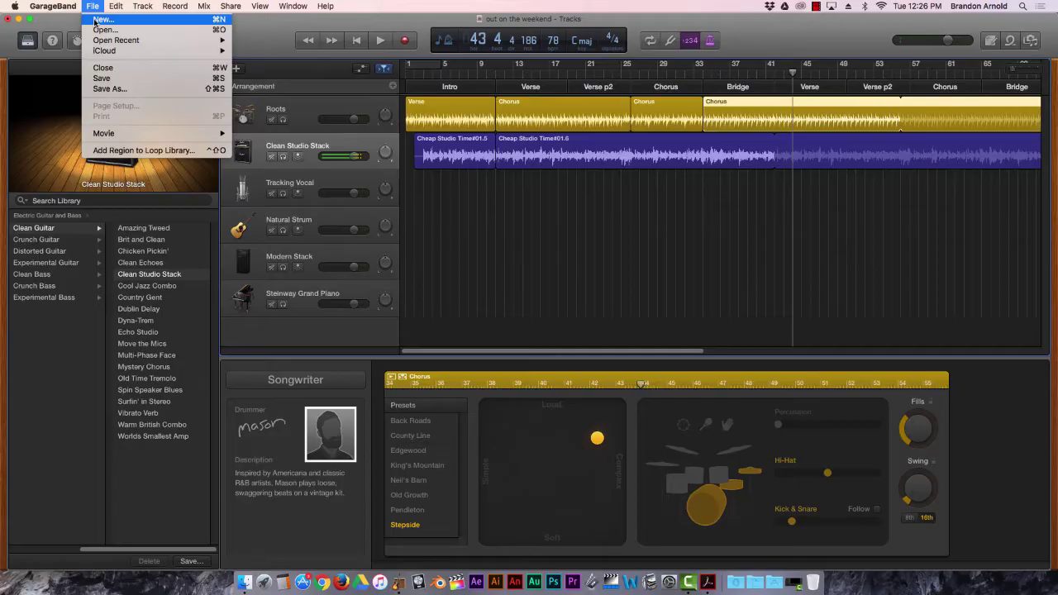
- Save the out on the weekend project and create a new Empty Project
left_click(97, 19)
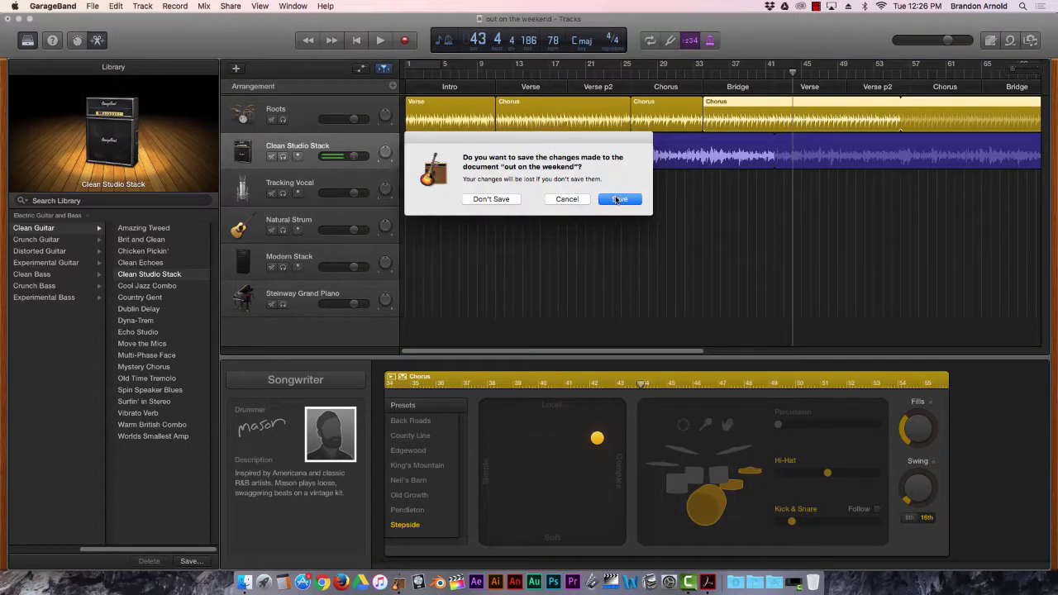
left_click(618, 199)
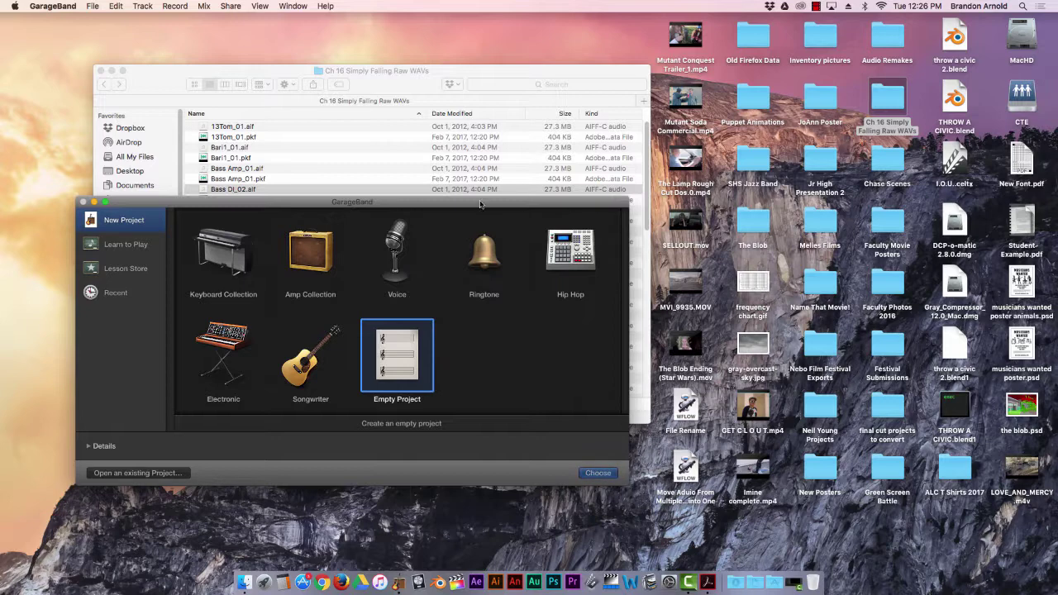
left_click_drag(483, 205, 498, 63)
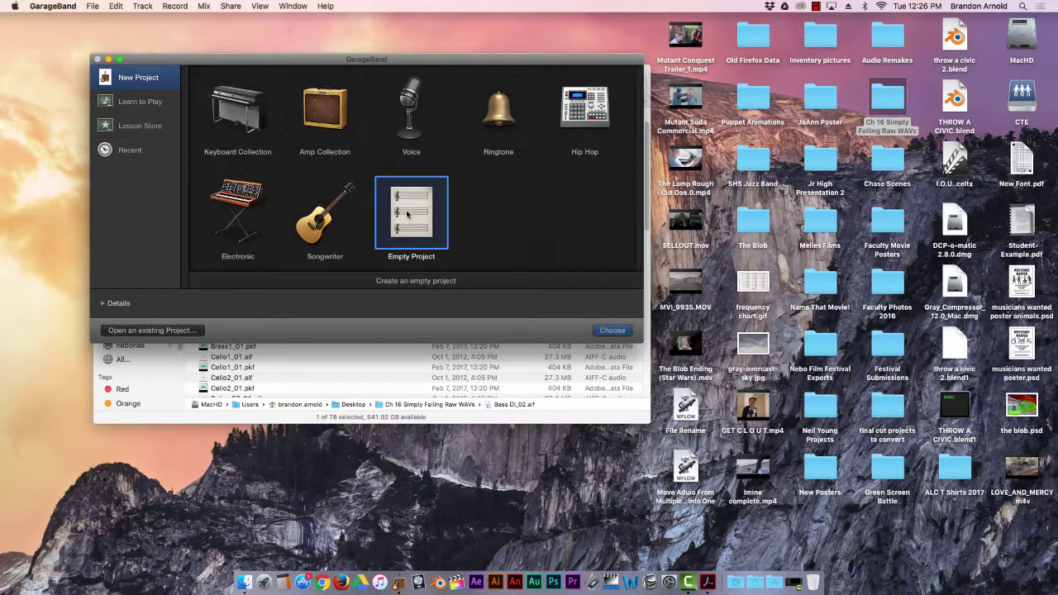
left_click(612, 331)
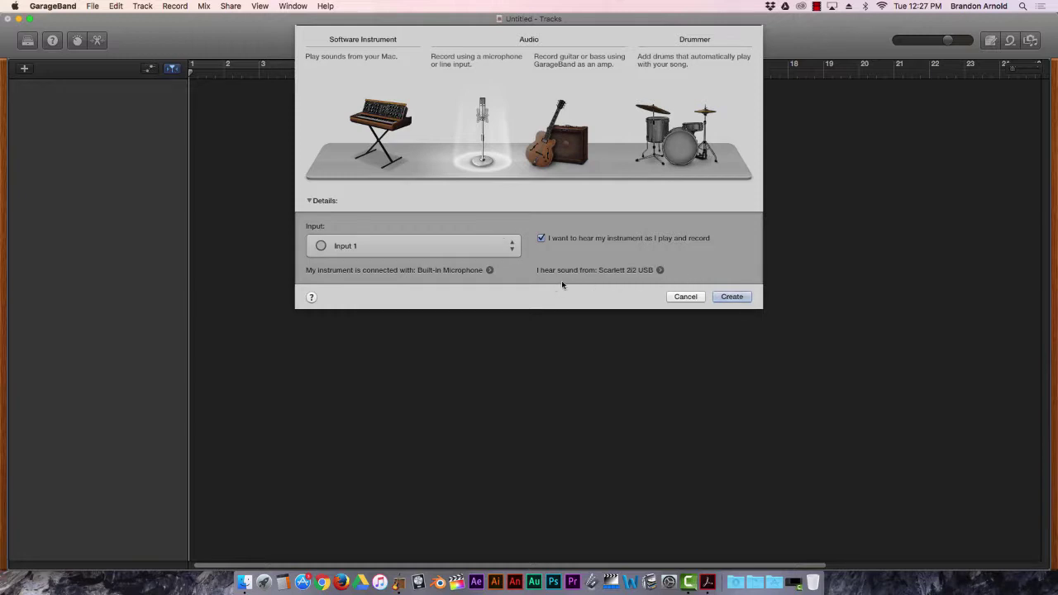
- Compare Software Instrument, Guitar/Bass and Drummer, then create an Audio (microphone) track
left_click(380, 93)
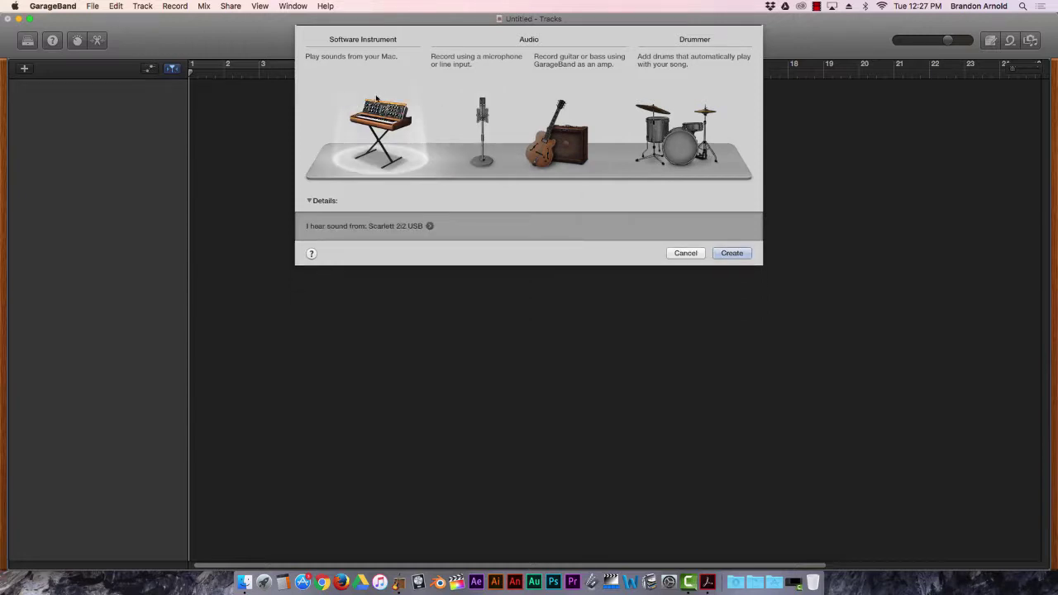
left_click(561, 118)
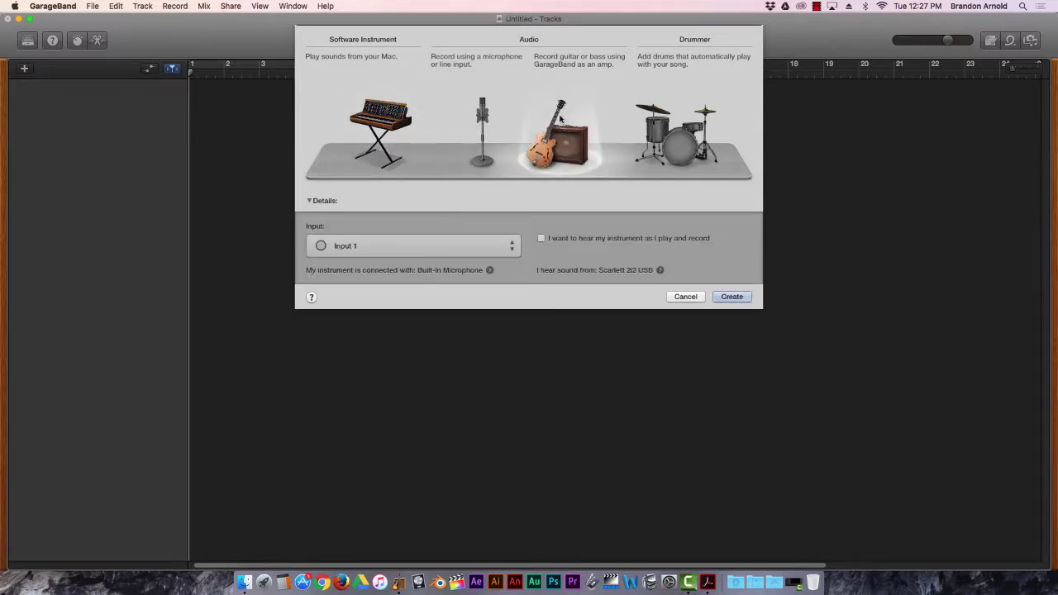
left_click(684, 117)
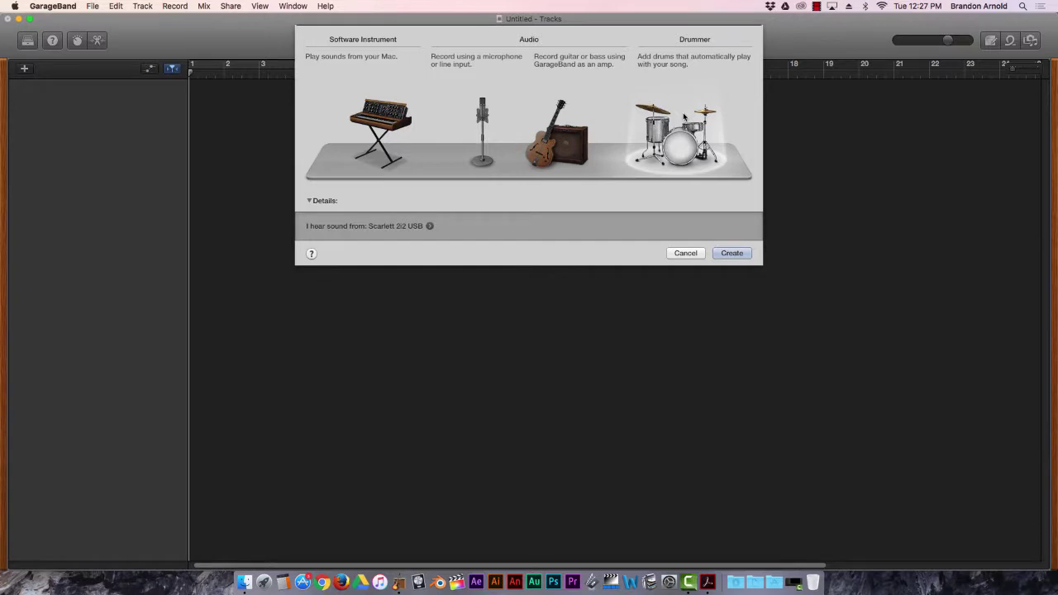
left_click(482, 123)
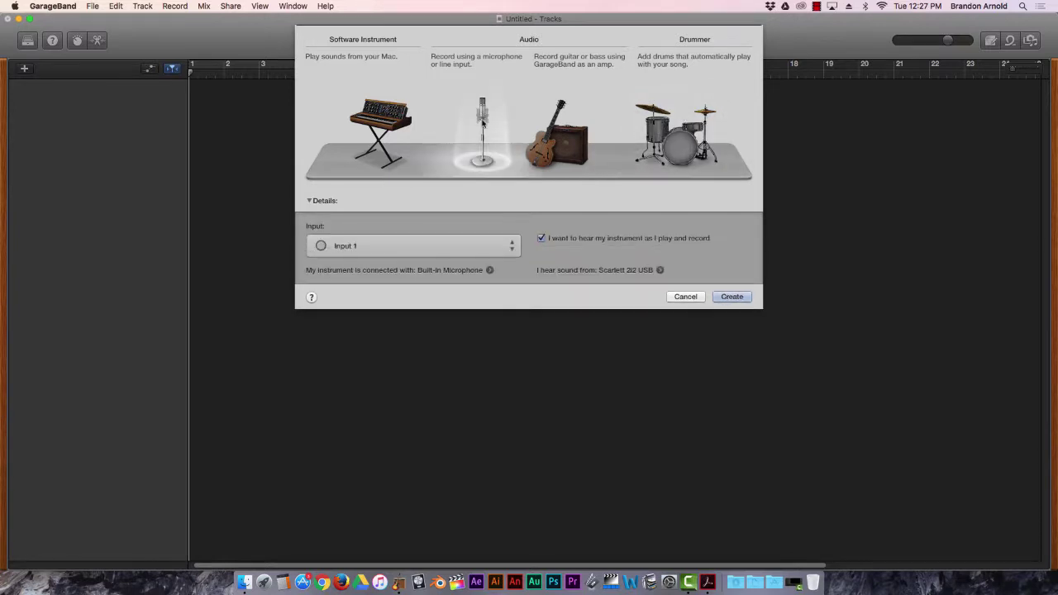
left_click(729, 298)
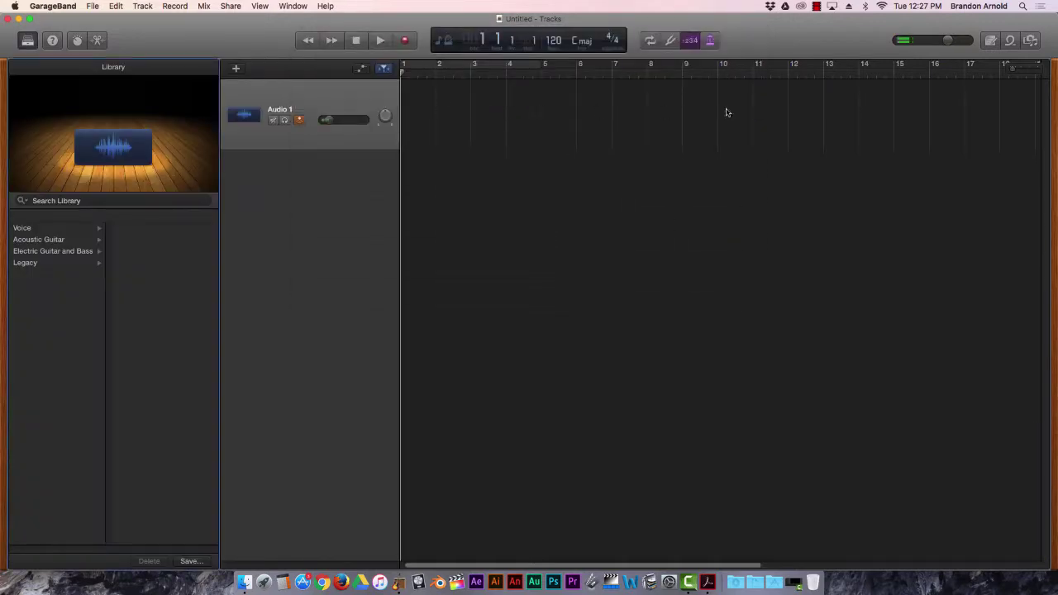
- Import L OH_01.aif as a new track and move its region to bar 1
double_click(741, 43)
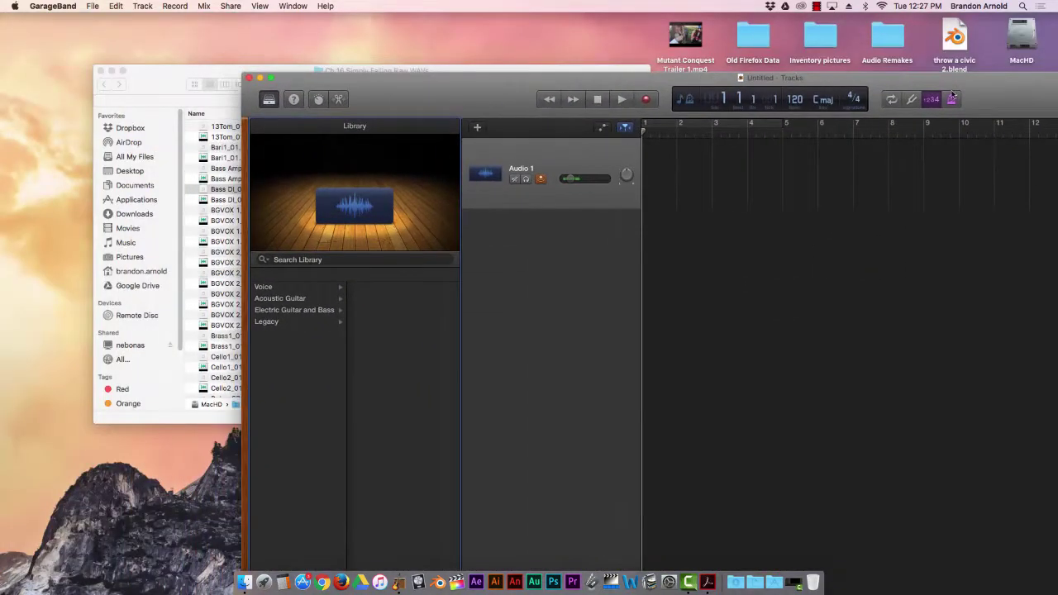
left_click_drag(453, 98, 554, 58)
left_click(206, 85)
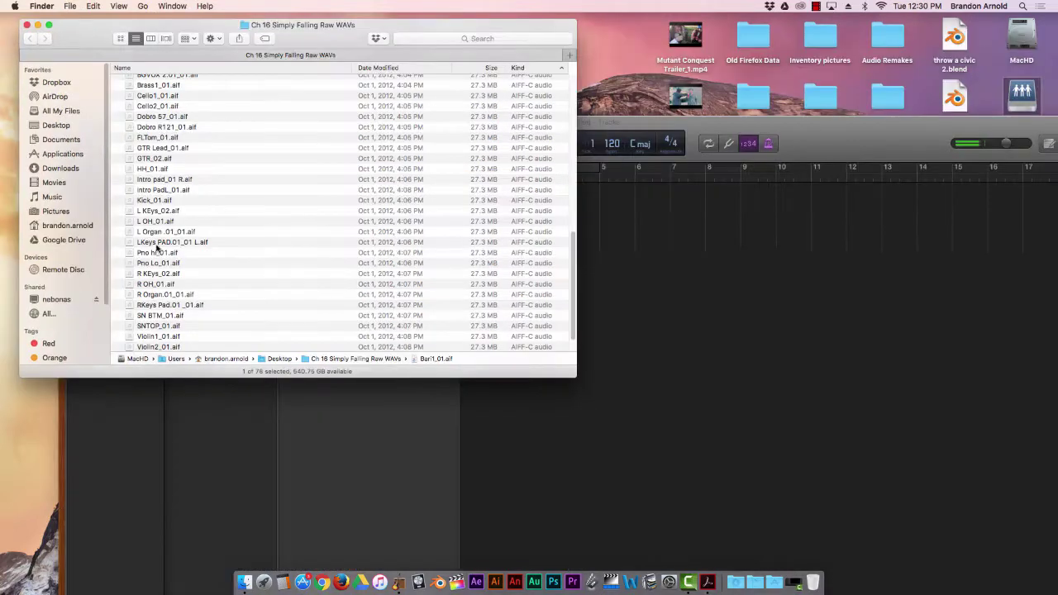
scroll(157, 246, "down", 2)
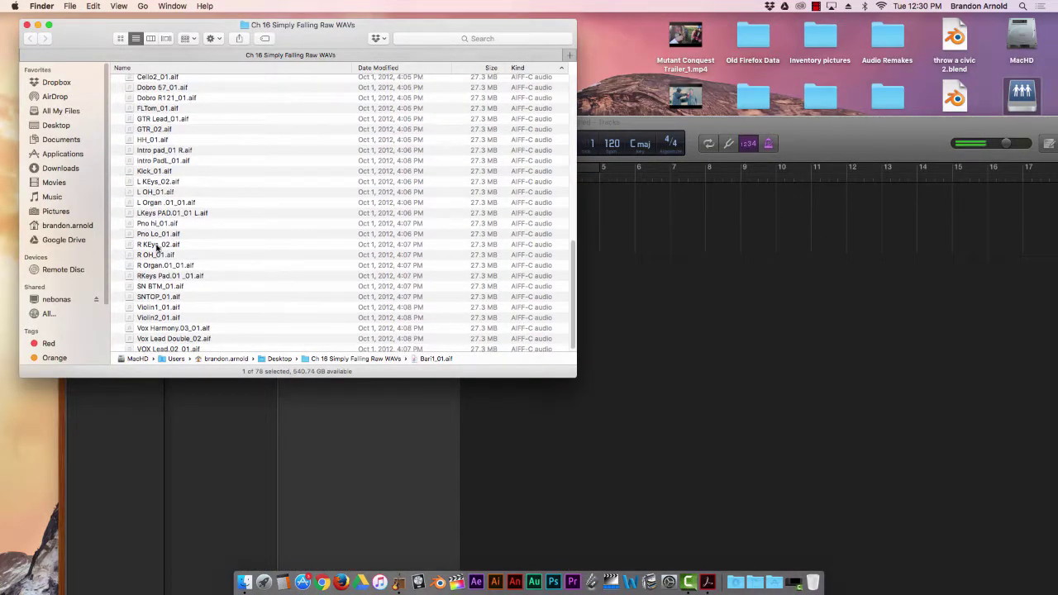
scroll(158, 247, "up", 1)
scroll(174, 150, "up", 1)
left_click(156, 199)
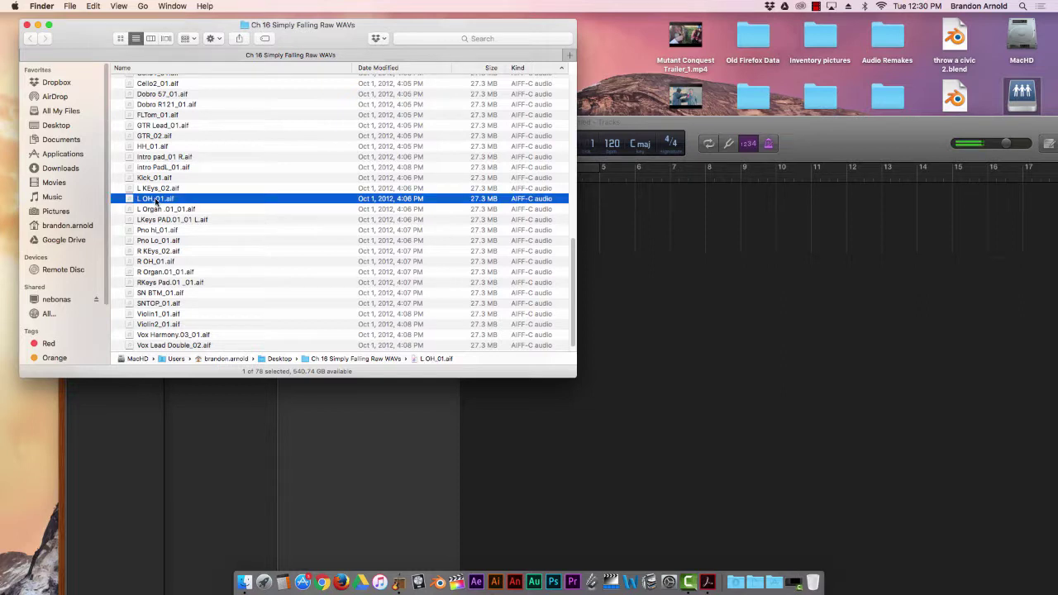
left_click_drag(142, 201, 817, 127)
left_click_drag(769, 264, 585, 265)
left_click(597, 262)
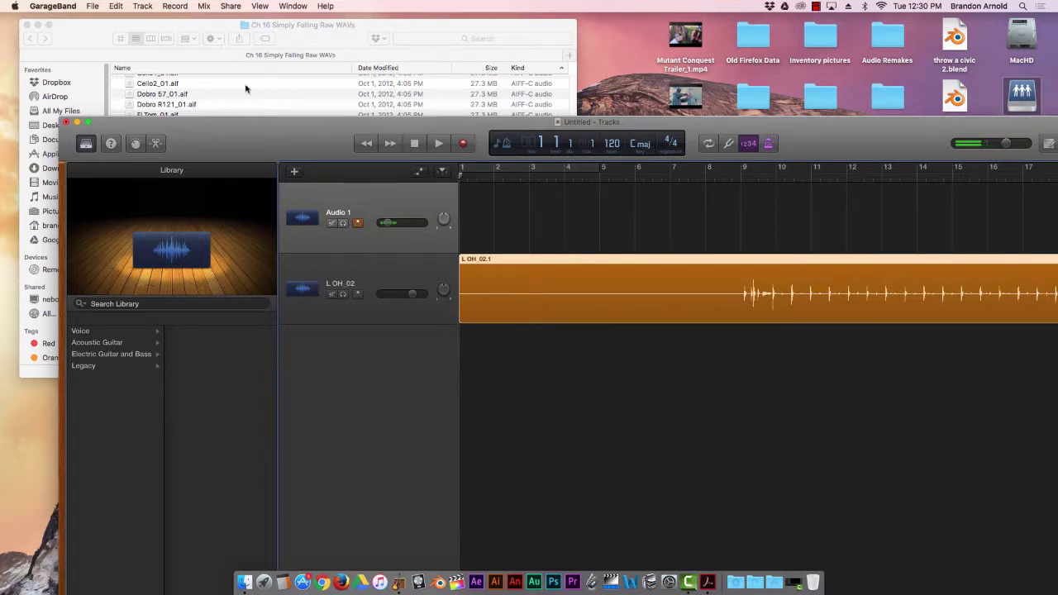
- Import R OH_01.aif as a new track and move its R OH_02.1 region to bar 1
left_click(334, 36)
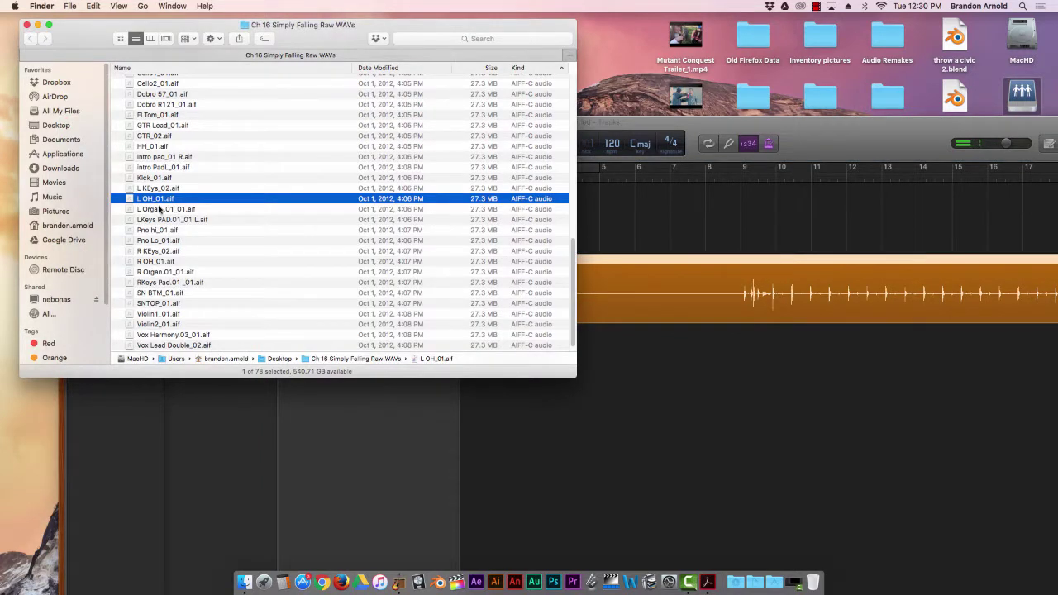
scroll(160, 209, "down", 1)
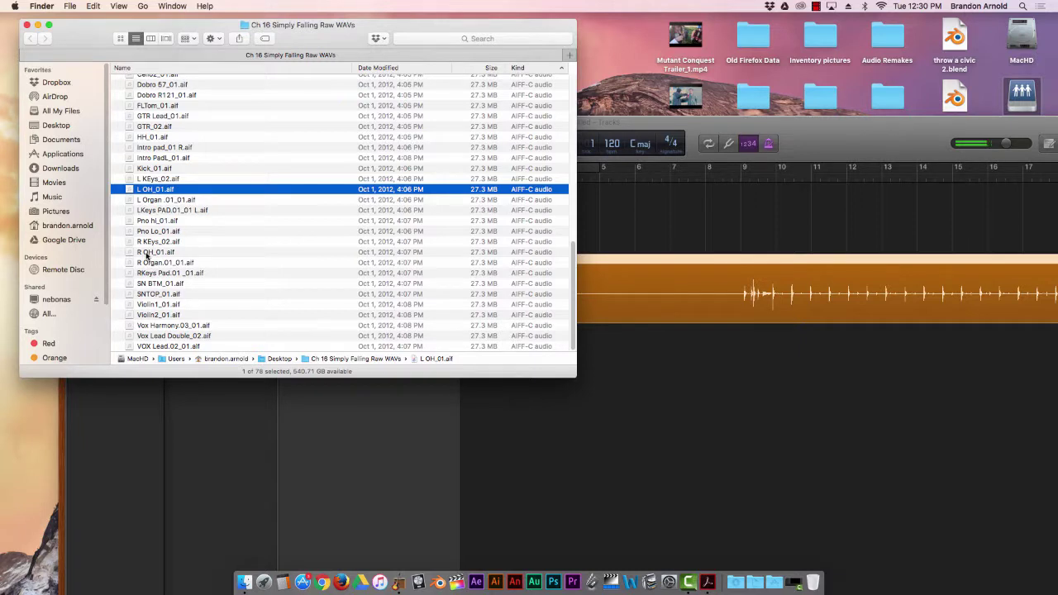
left_click_drag(146, 256, 717, 361)
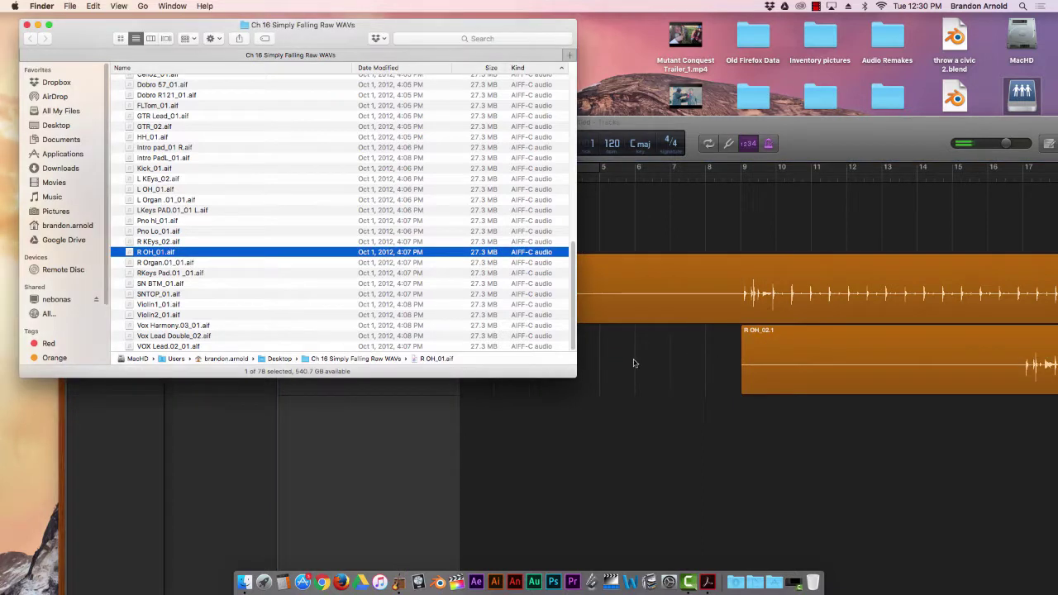
left_click(648, 360)
left_click_drag(857, 332, 563, 340)
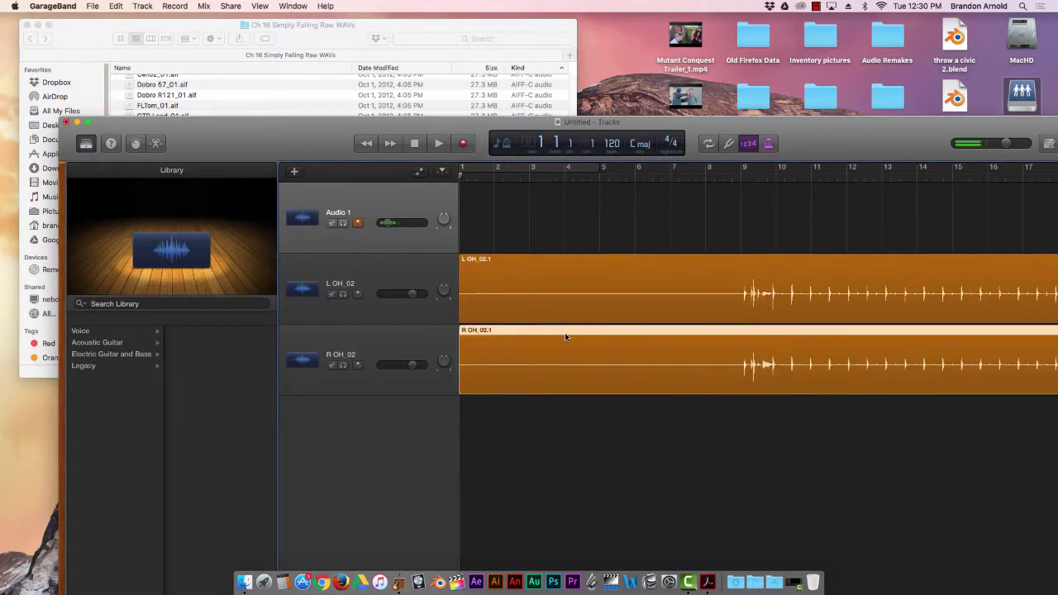
- Play the project back from bar 7, then stop
left_click(671, 174)
key("space")
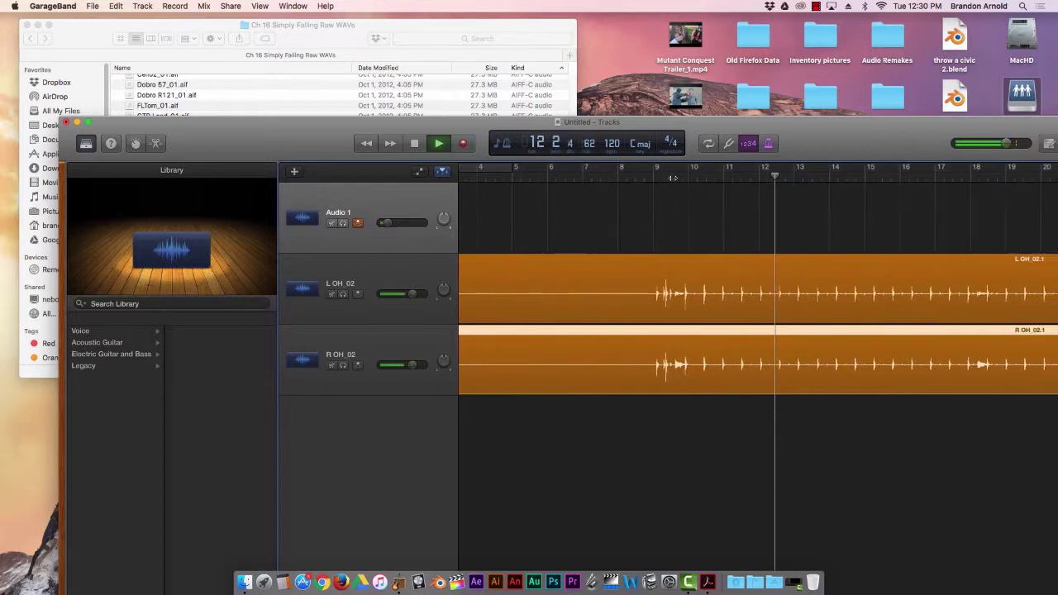
key("space")
- Import Bass Amp_01.aif into the project as a new track
left_click(333, 48)
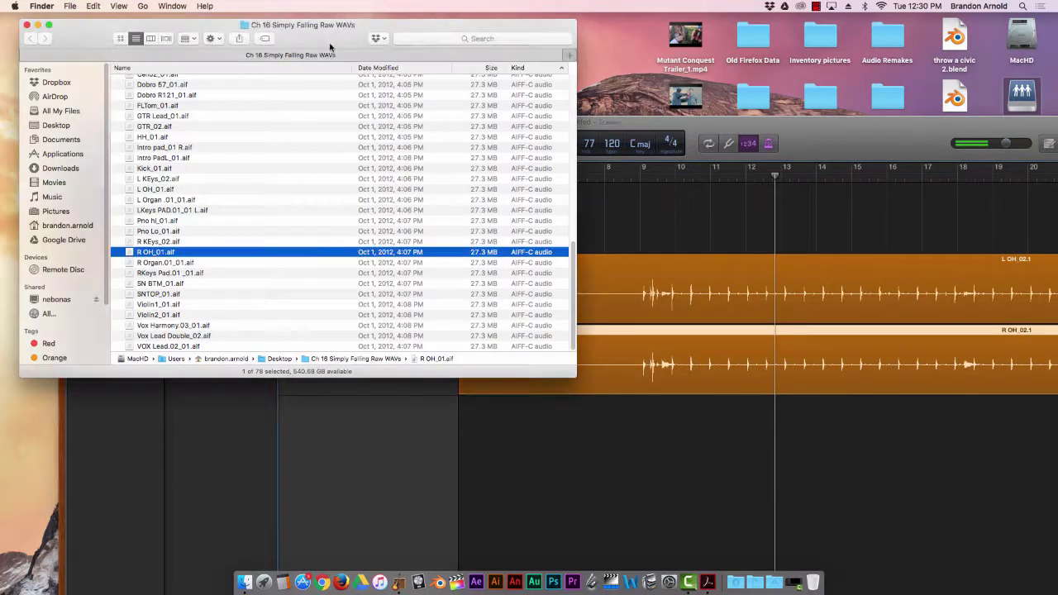
scroll(166, 206, "up", 5)
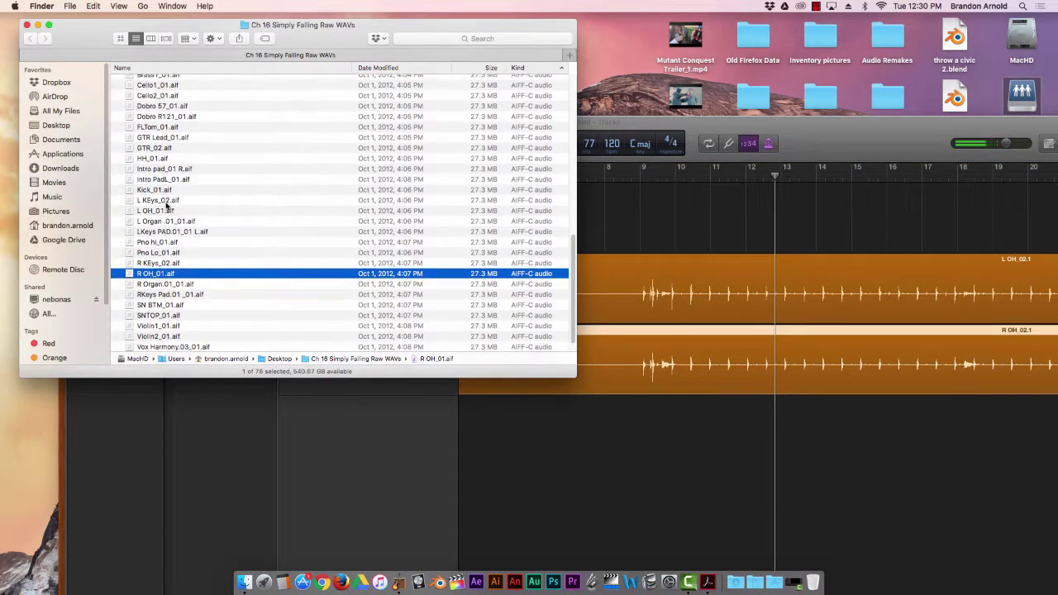
scroll(166, 205, "up", 6)
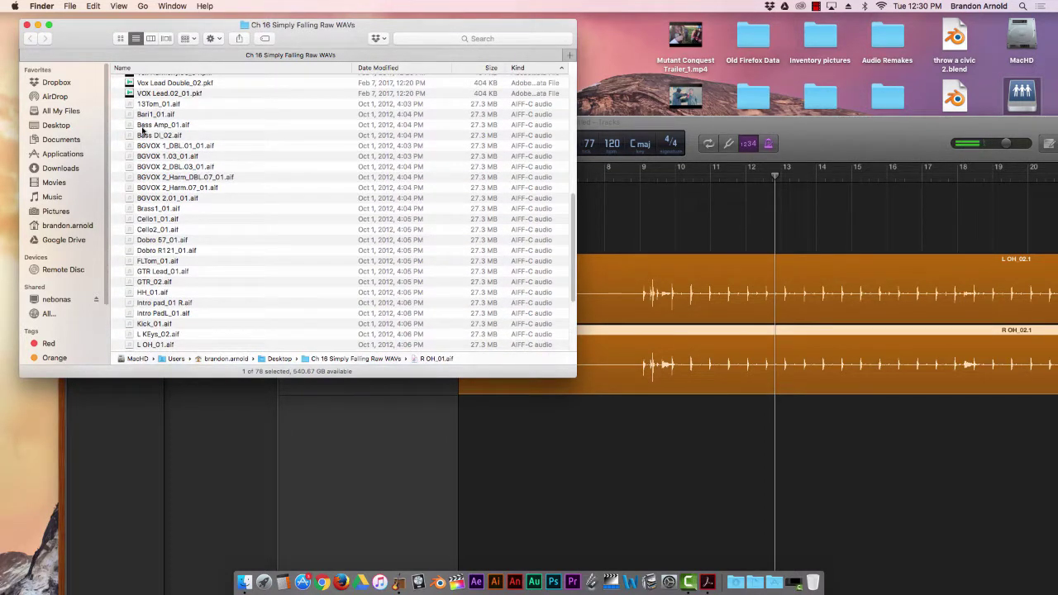
left_click(144, 127)
left_click_drag(145, 128, 459, 431)
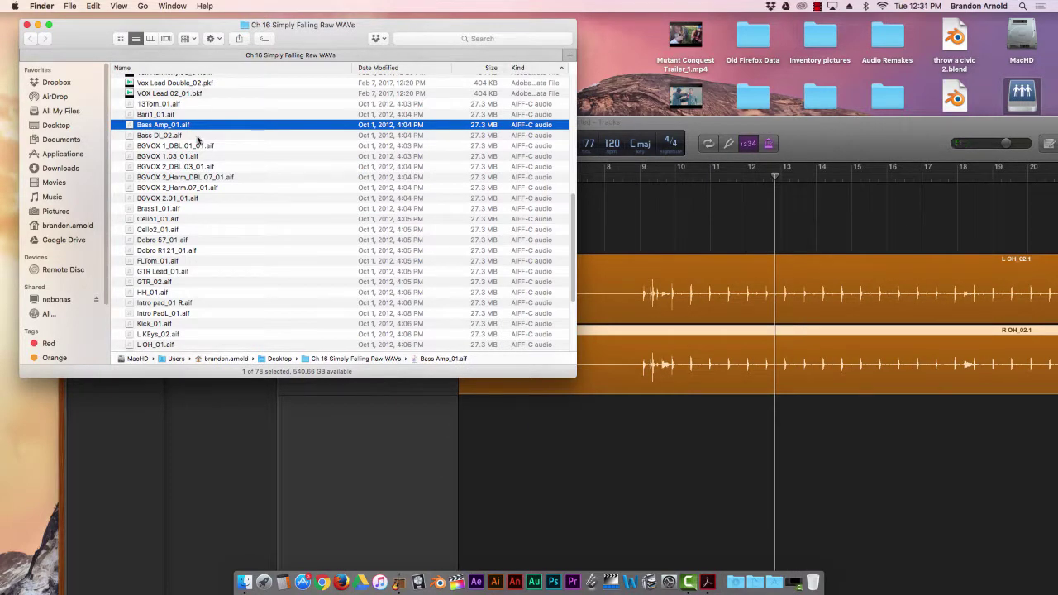
left_click_drag(159, 126, 464, 430)
- Import GTR Lead_01.aif, Kick_01.aif and R Organ.01_01.aif as tracks
scroll(165, 231, "down", 3)
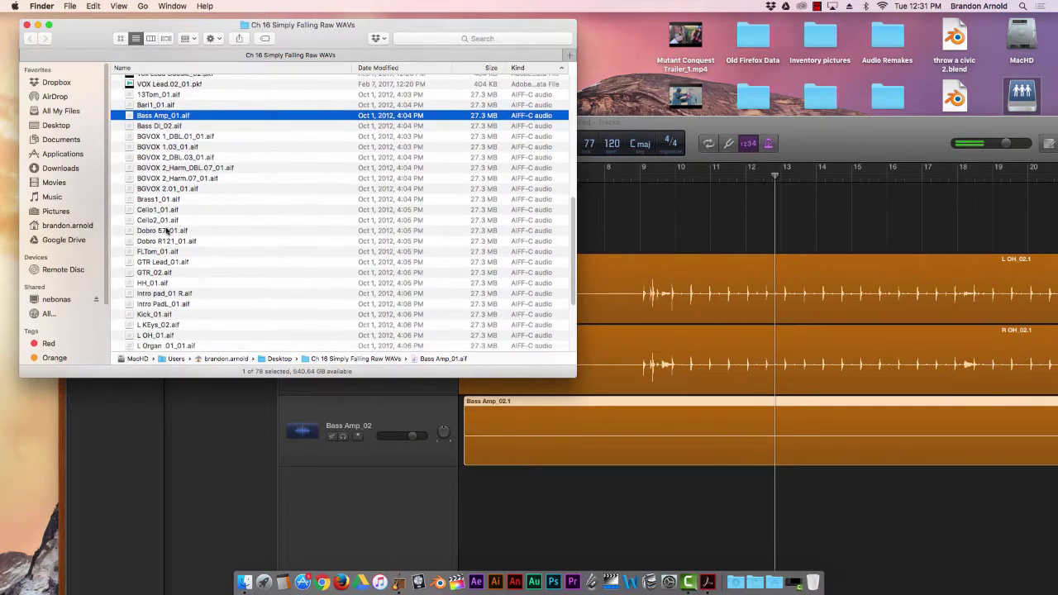
left_click(153, 248)
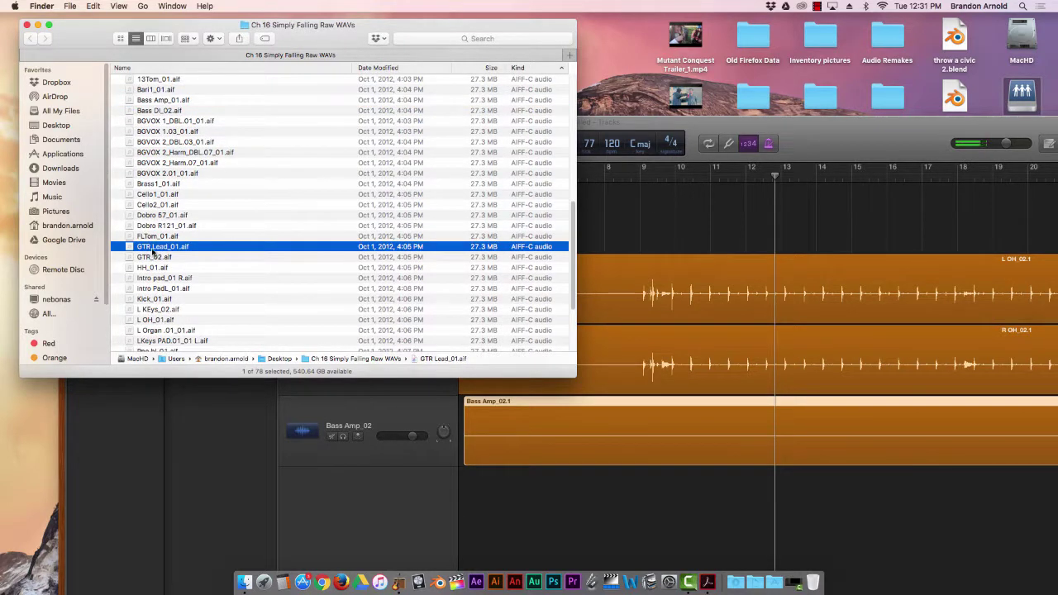
left_click_drag(155, 252, 466, 450)
left_click_drag(154, 162, 189, 233)
scroll(189, 233, "down", 3)
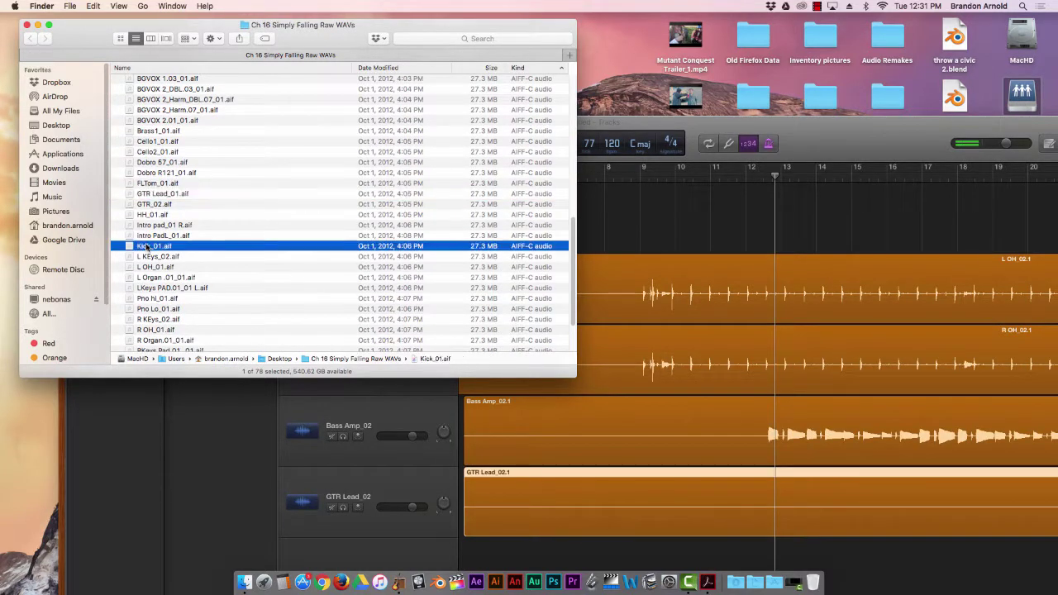
left_click_drag(147, 248, 176, 286)
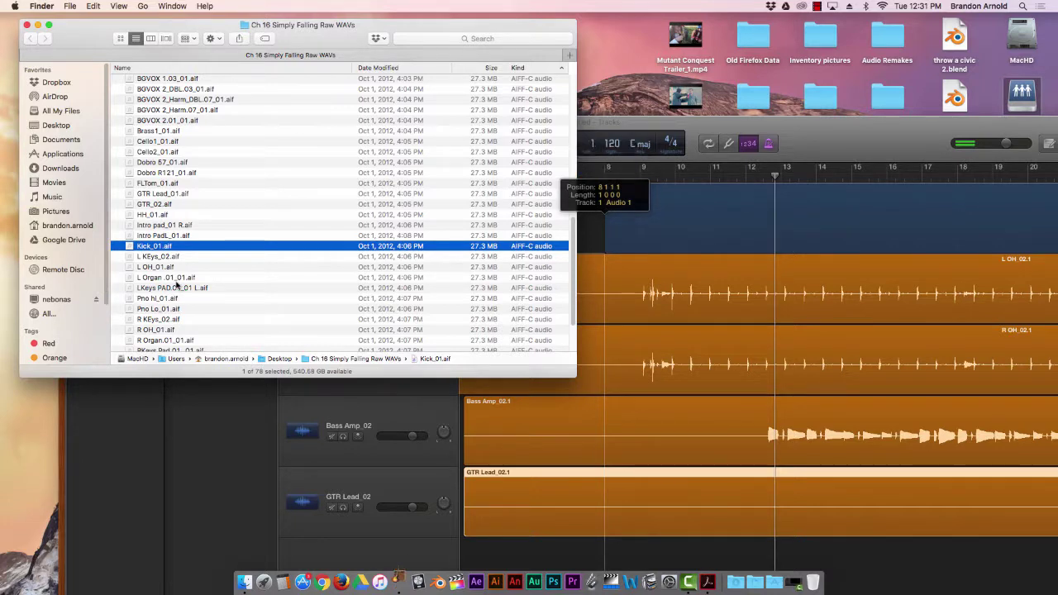
scroll(176, 286, "down", 5)
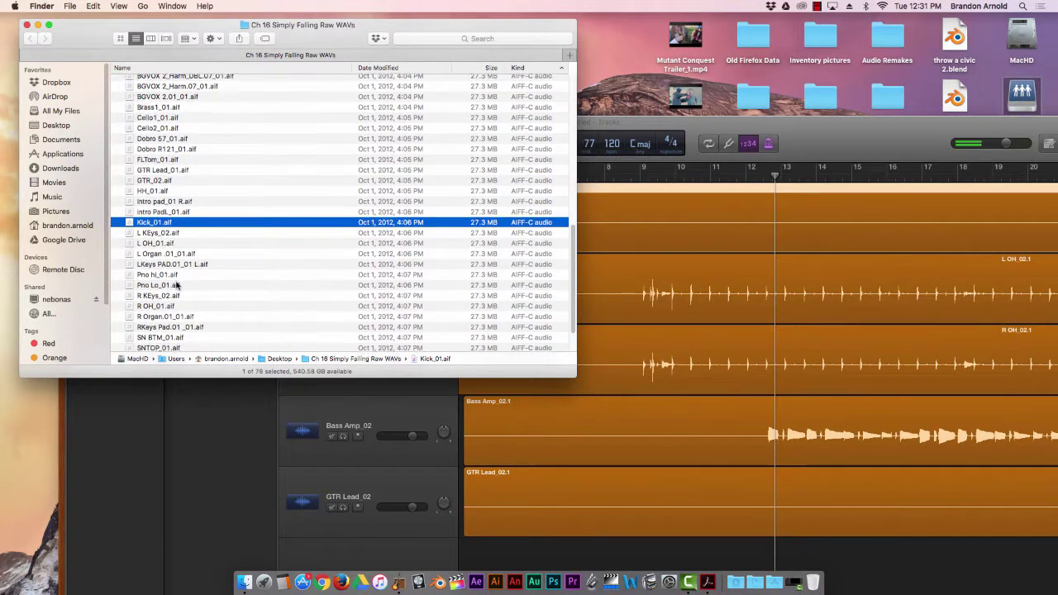
left_click_drag(161, 287, 650, 475)
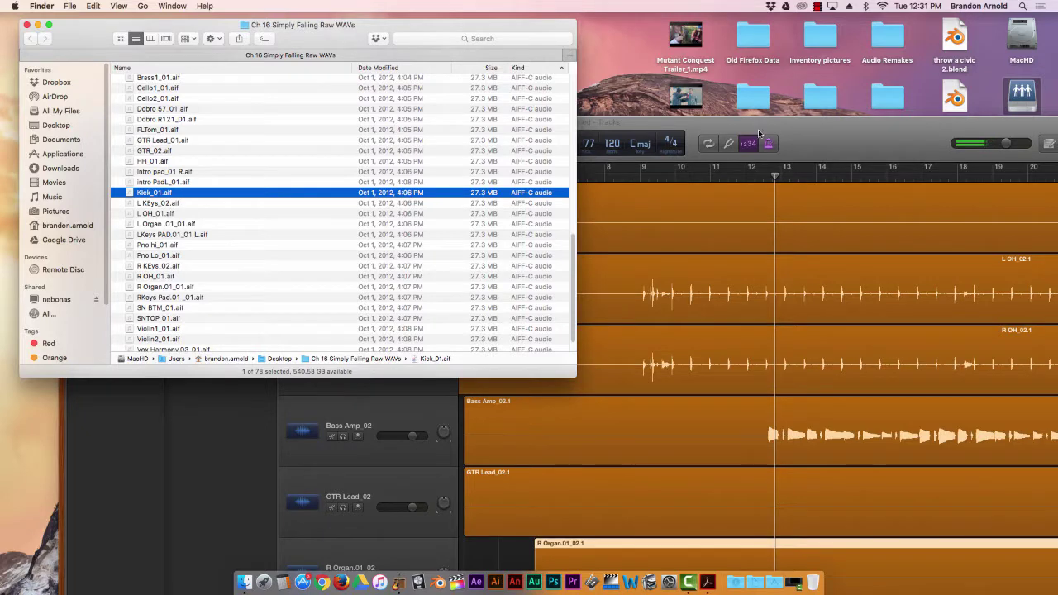
- Import SNTOP_01.aif as a new track
double_click(686, 121)
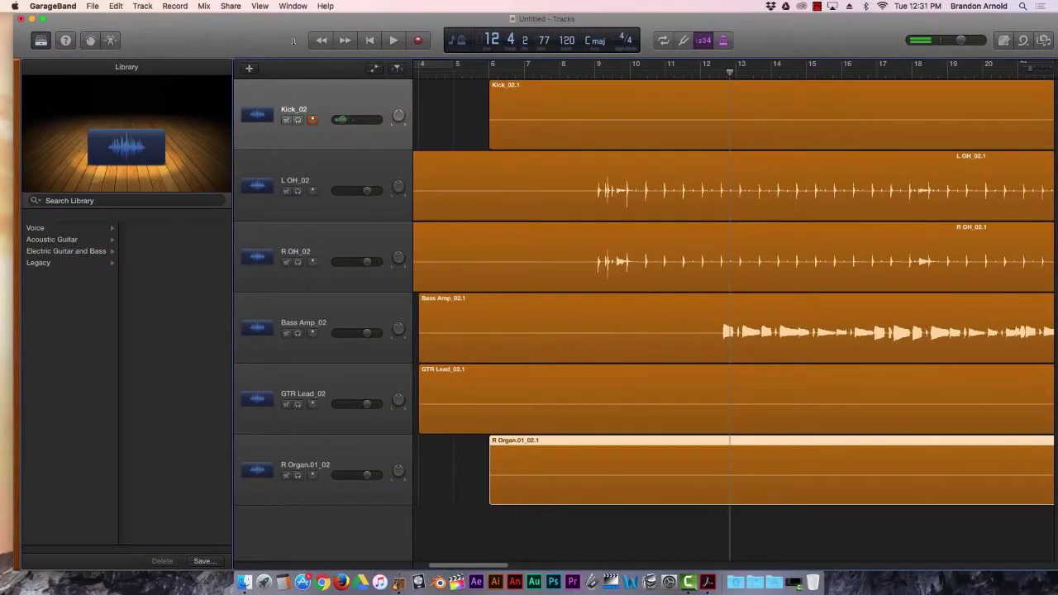
double_click(257, 38)
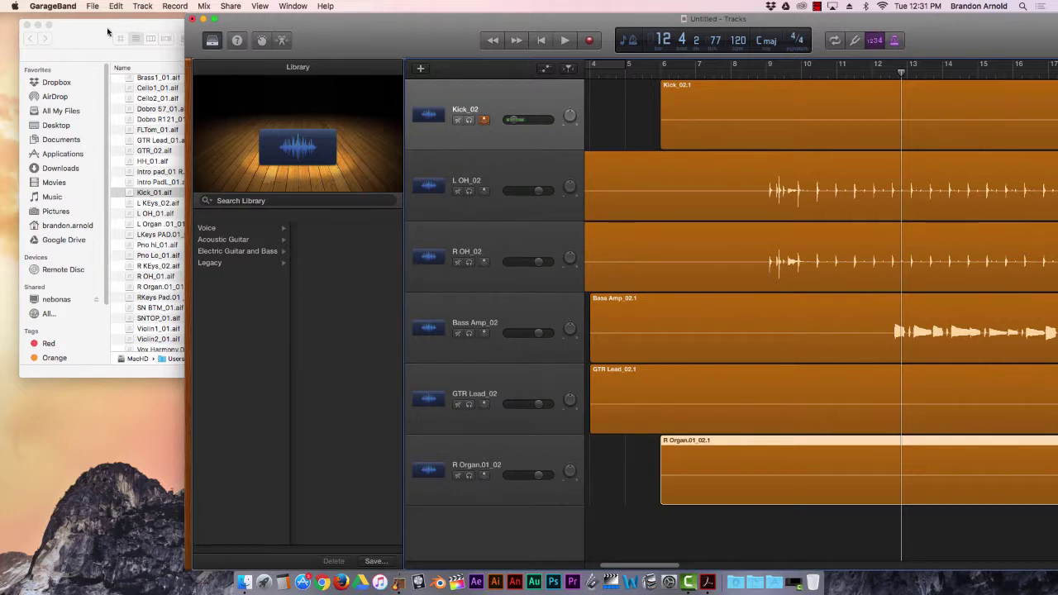
left_click(151, 215)
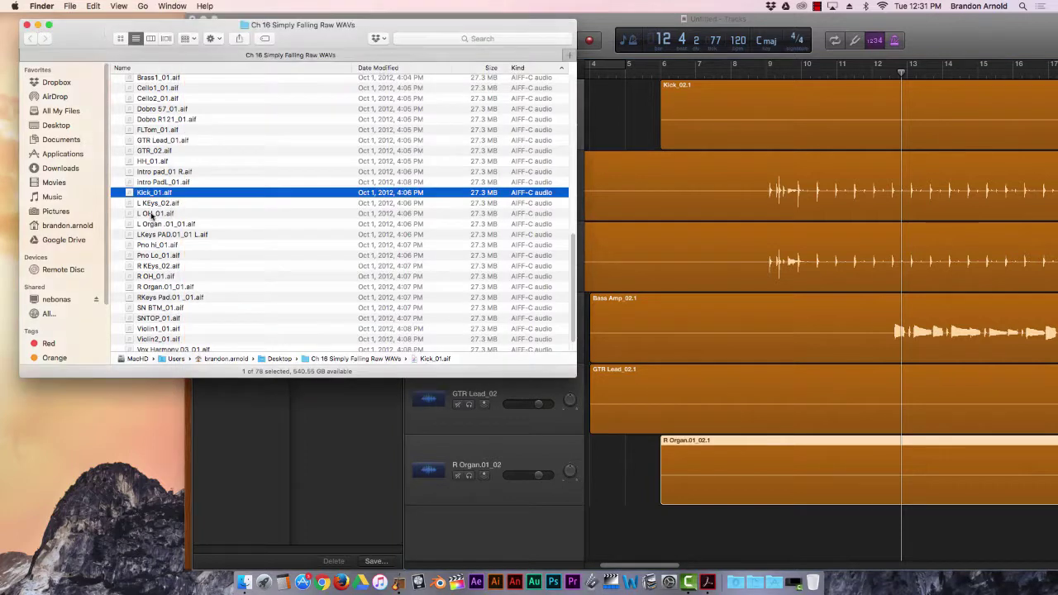
left_click(152, 319)
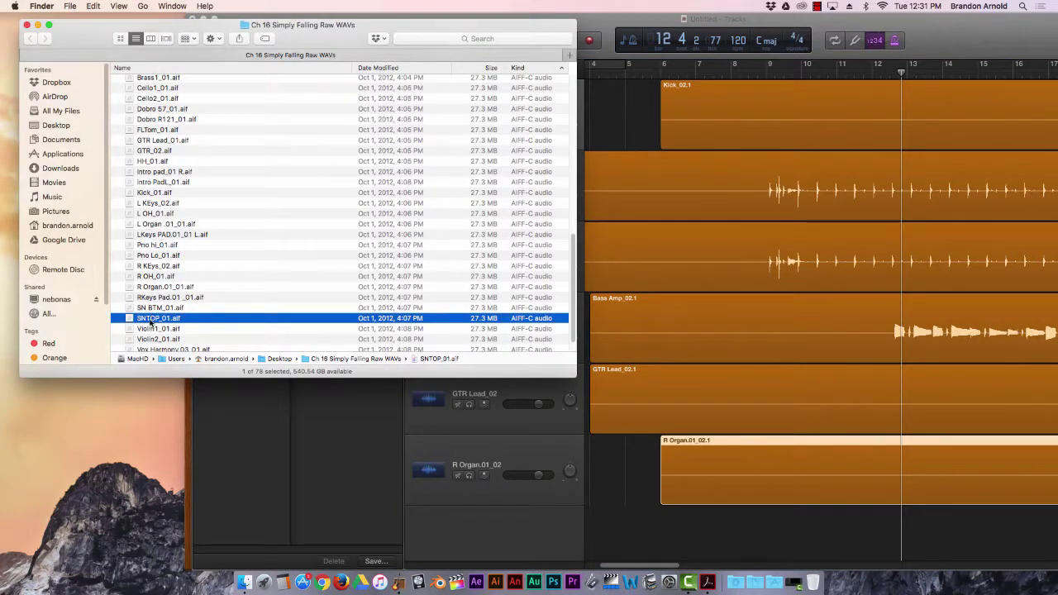
left_click_drag(152, 322, 610, 527)
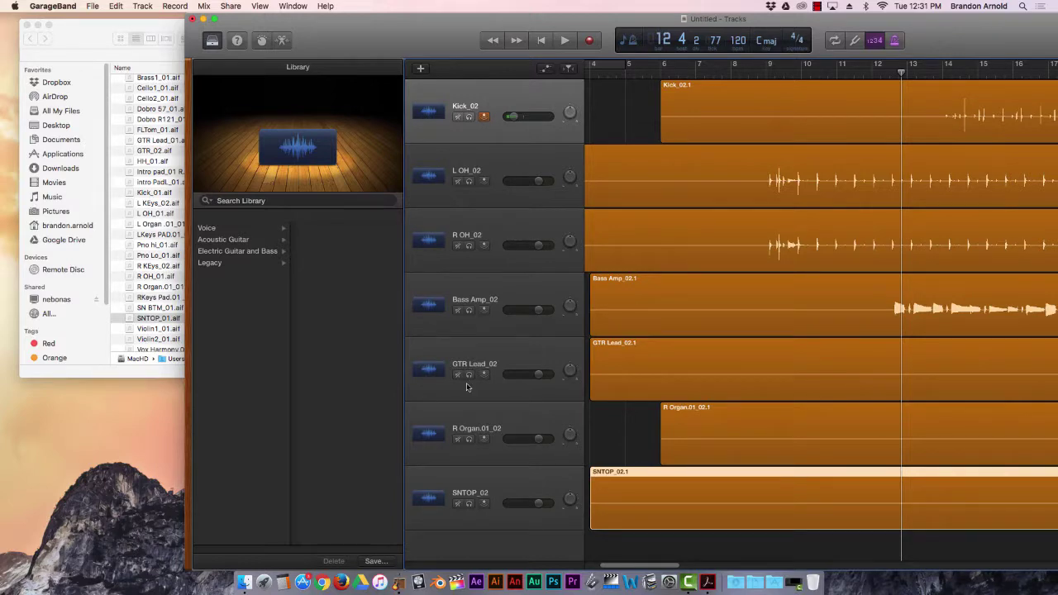
left_click(163, 317)
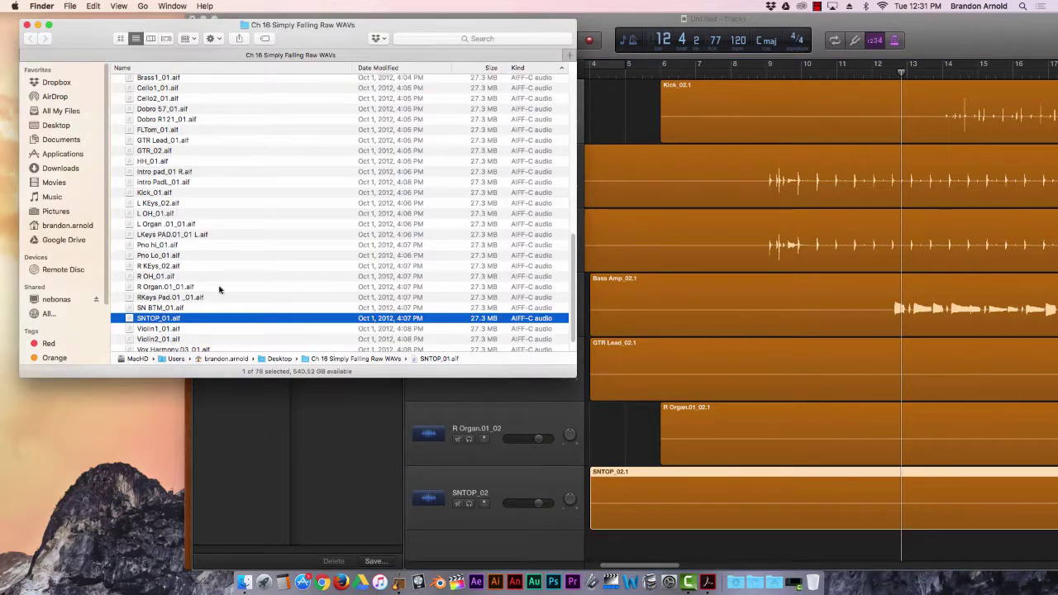
- Move the Kick, Bass Amp, GTR Lead and R Organ regions to start at bar 1
double_click(948, 27)
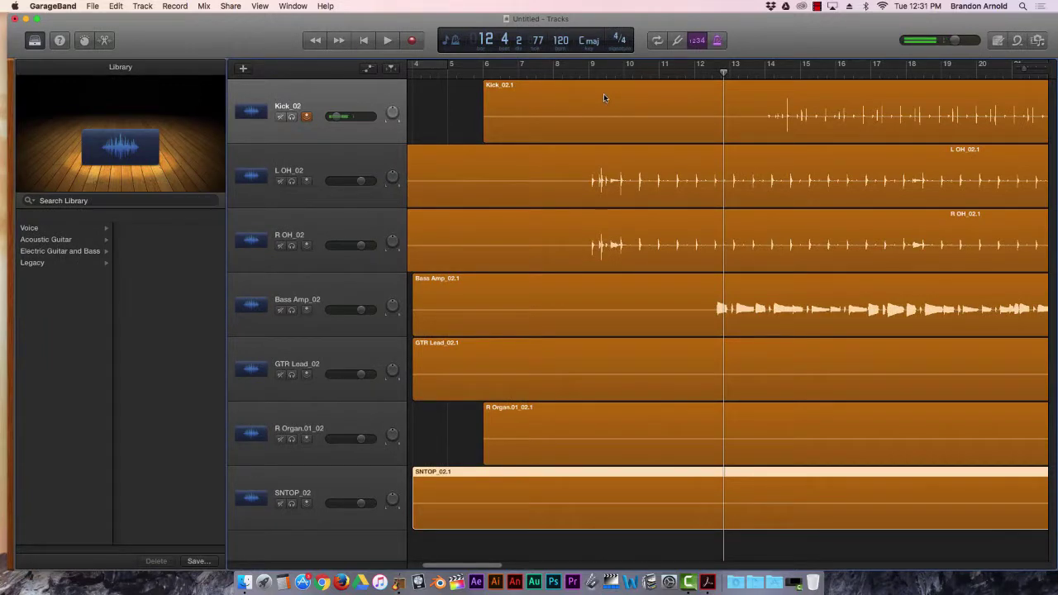
left_click_drag(603, 94, 485, 93)
scroll(578, 89, "left", 4)
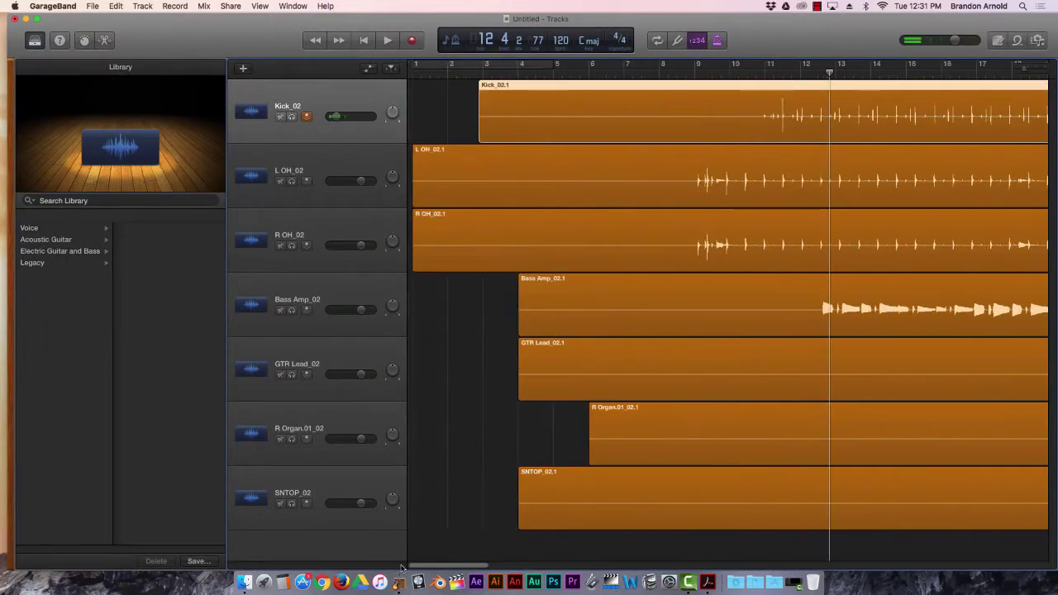
left_click_drag(620, 89, 553, 89)
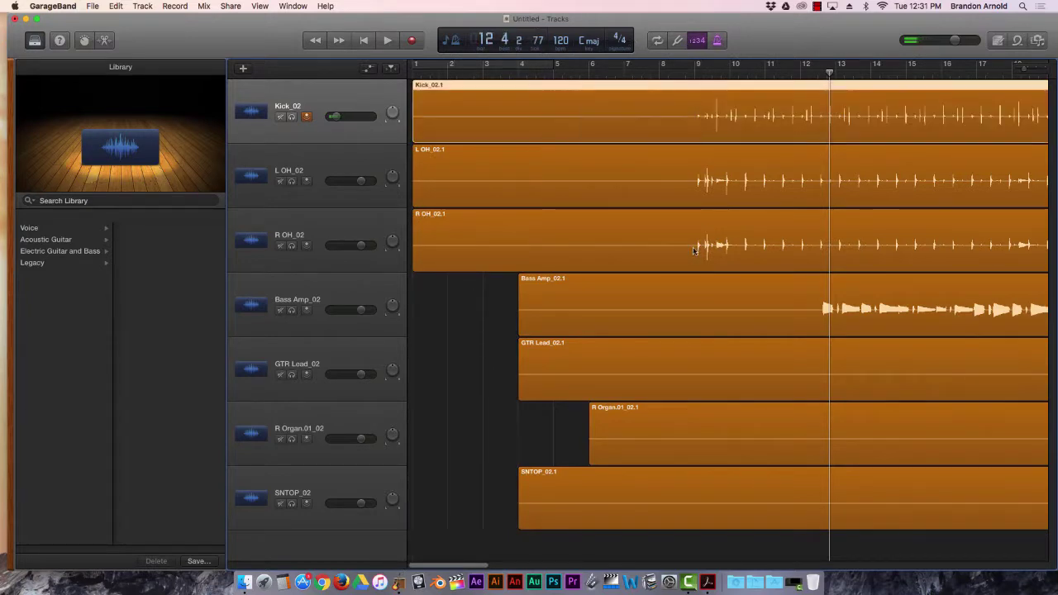
left_click_drag(683, 283, 579, 290)
left_click_drag(672, 351, 568, 349)
left_click_drag(746, 410, 566, 419)
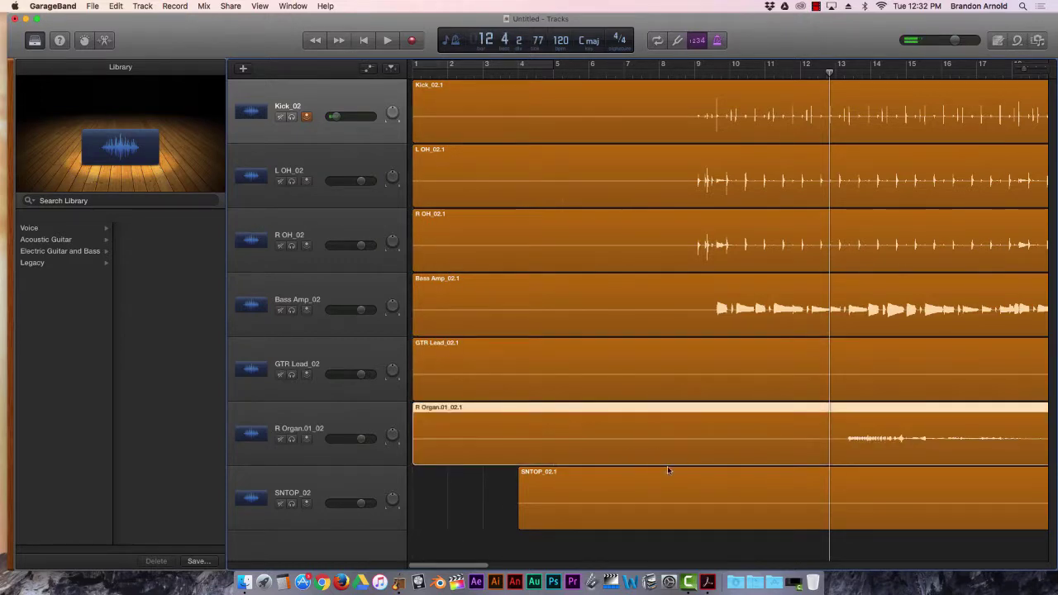
left_click_drag(646, 475, 542, 475)
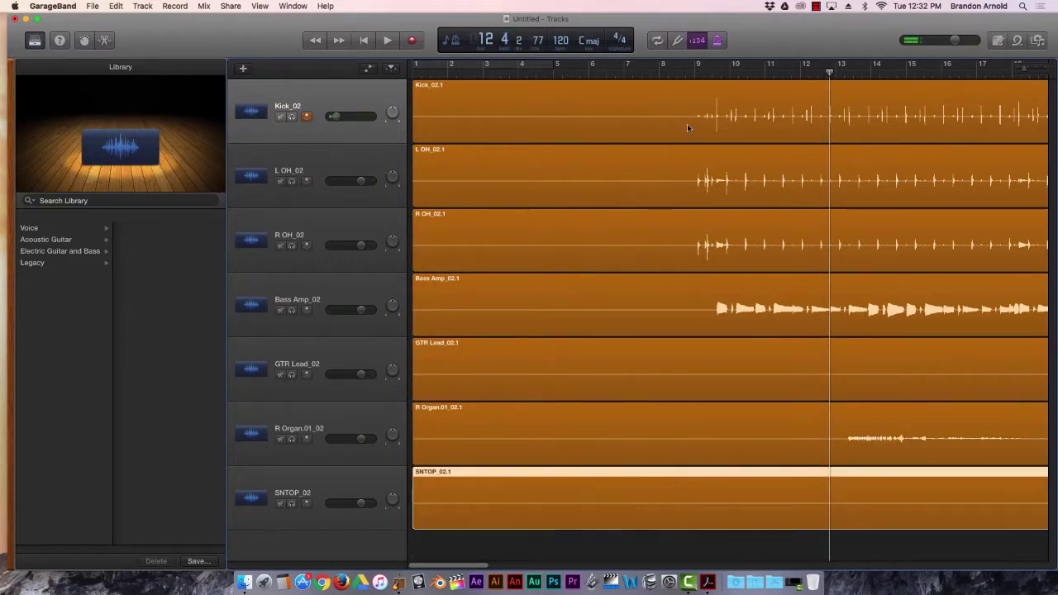
- Play the combined mix from bar 9, then stop
left_click(694, 63)
key("space")
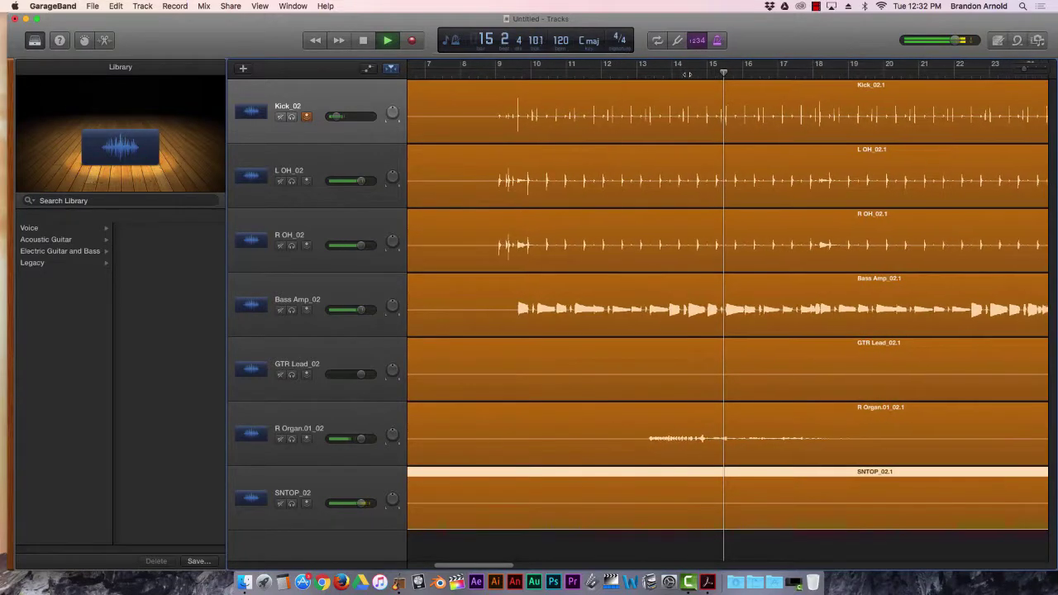
key("space")
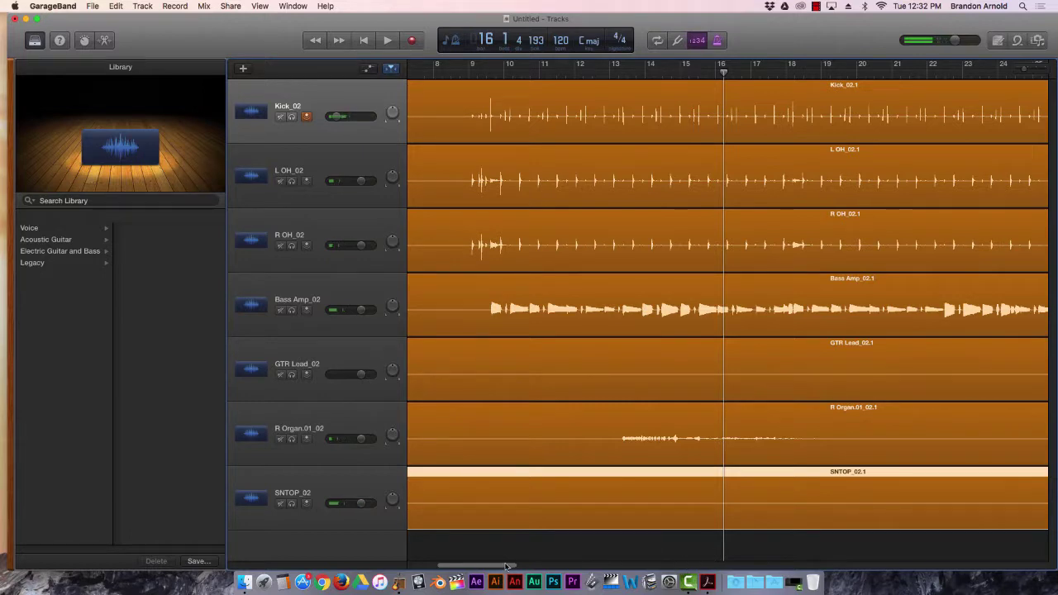
- Slide the SNTOP_02.1 region into place at bar 1, then select the Kick_02 track
left_click_drag(504, 566, 432, 570)
left_click(544, 546)
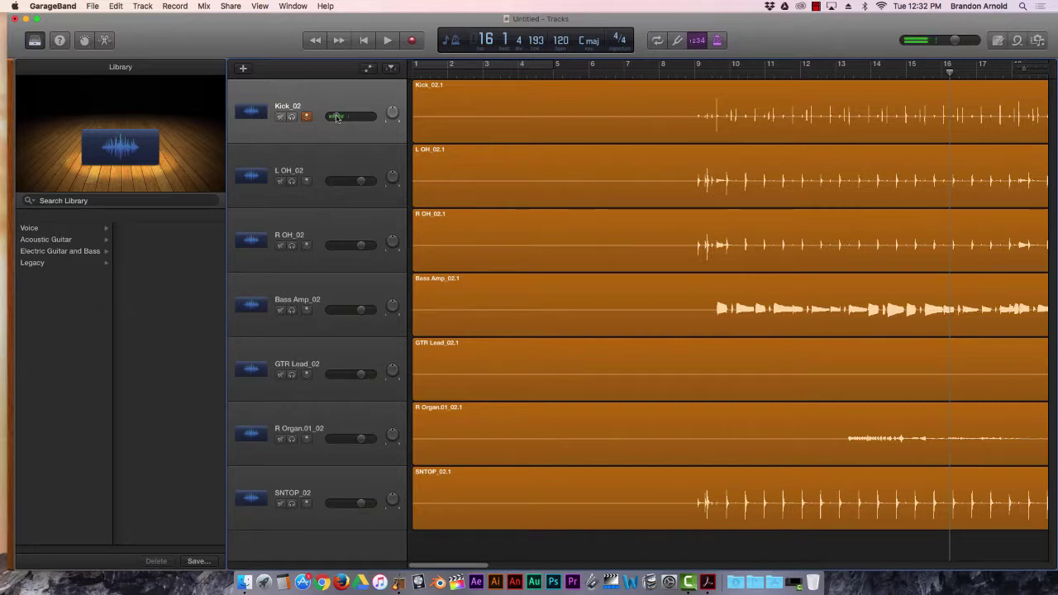
left_click(257, 115)
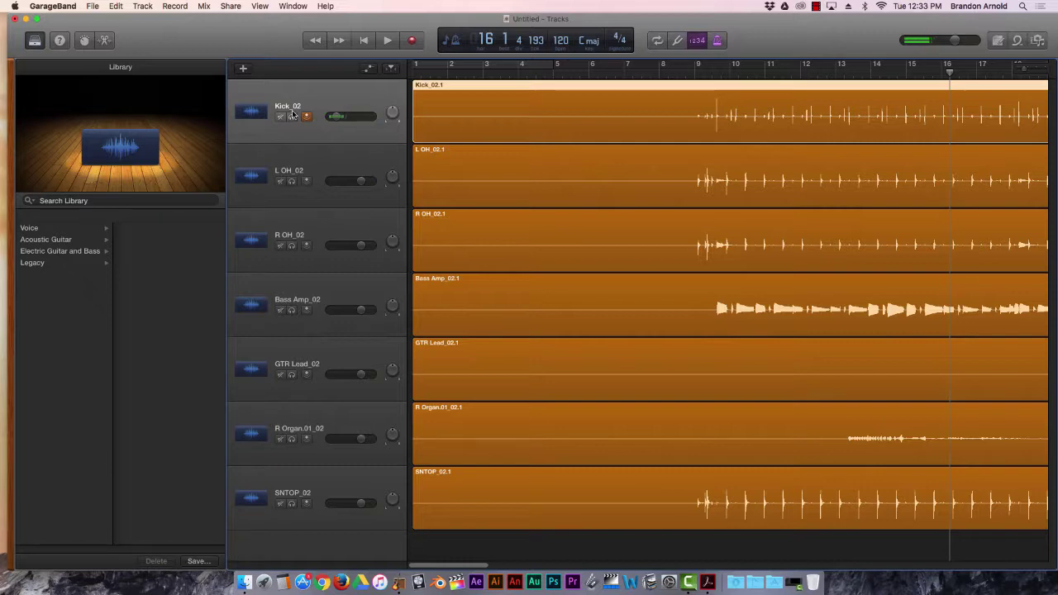
- Move SNTOP_02 beneath Kick_02, then solo L OH_02 and play it from bar 9
left_click(436, 479)
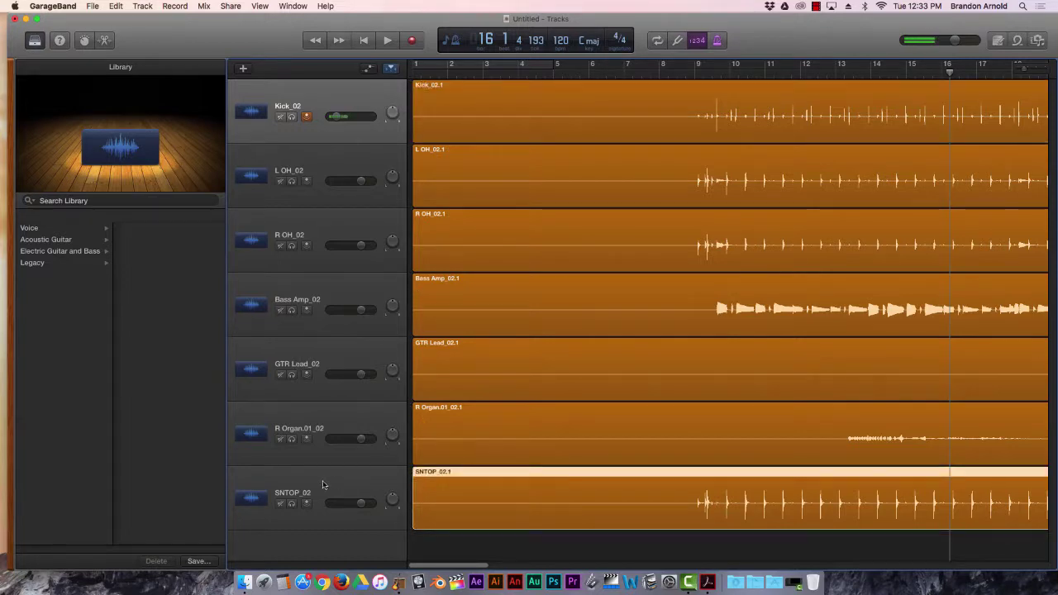
left_click_drag(323, 482, 325, 156)
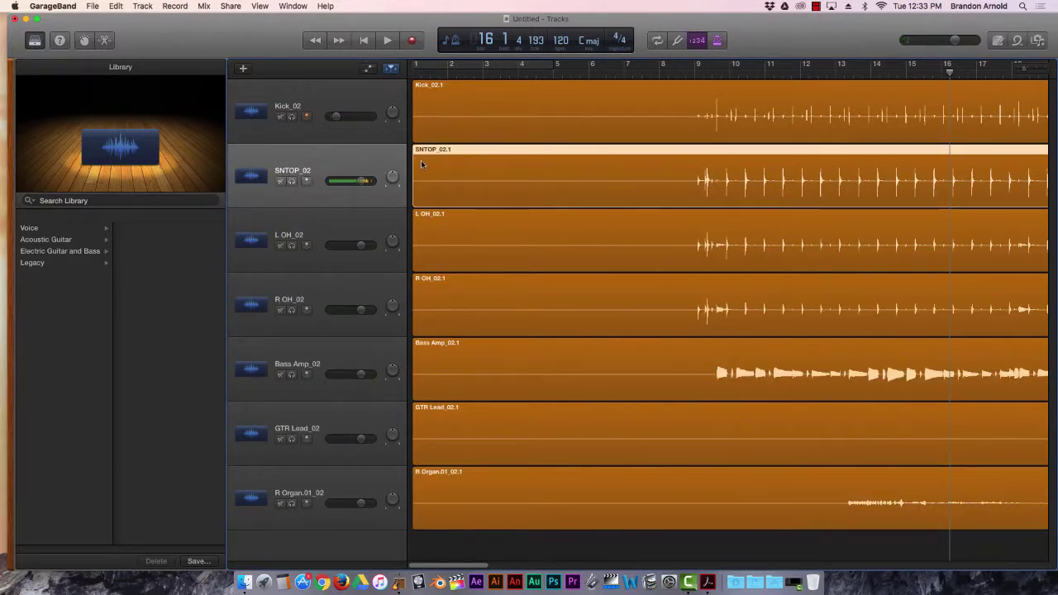
left_click(445, 231)
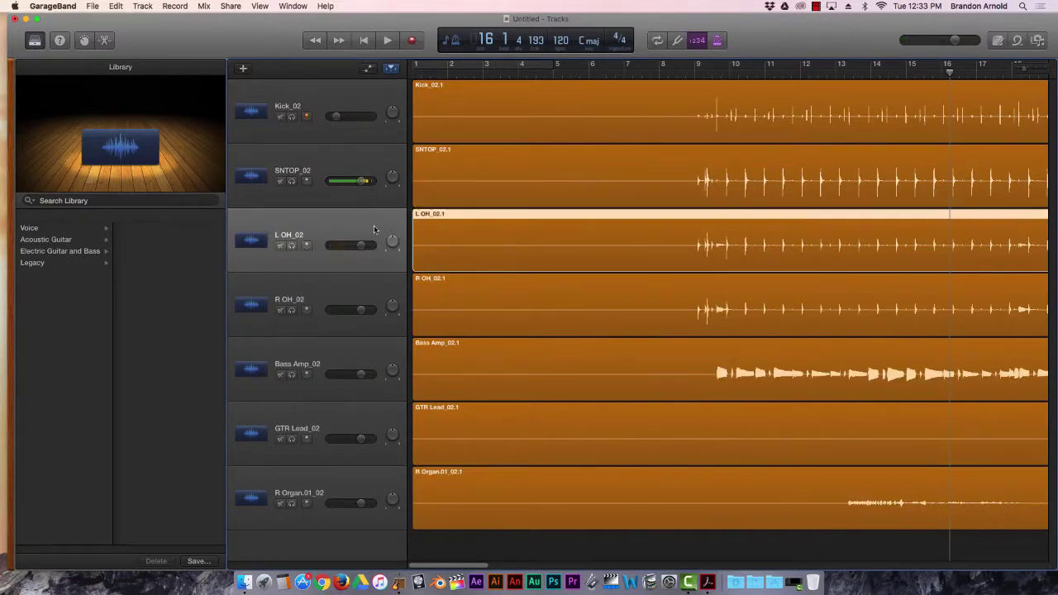
left_click(292, 246)
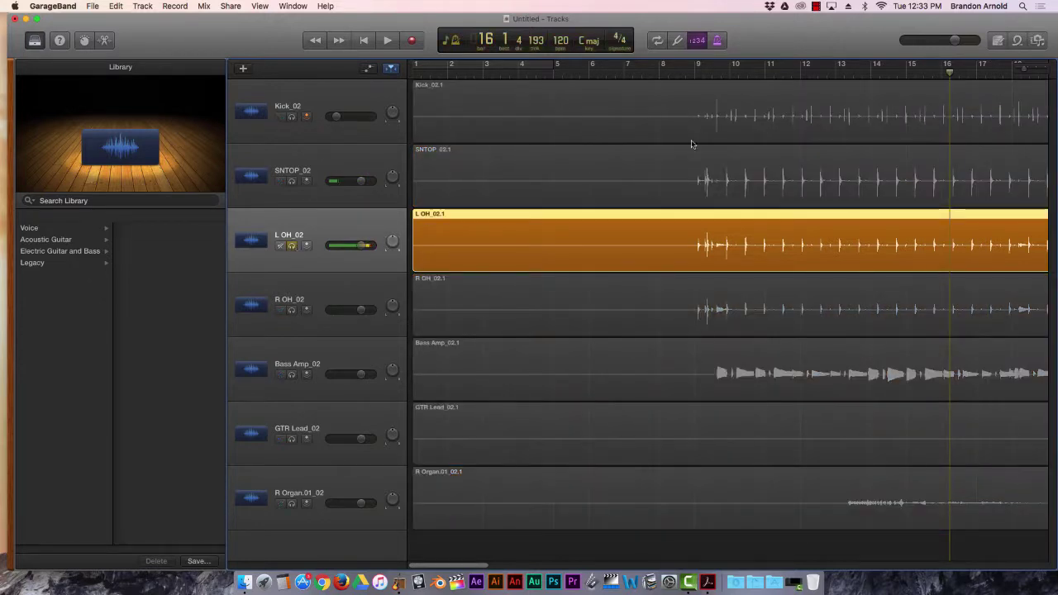
left_click(697, 71)
key("space")
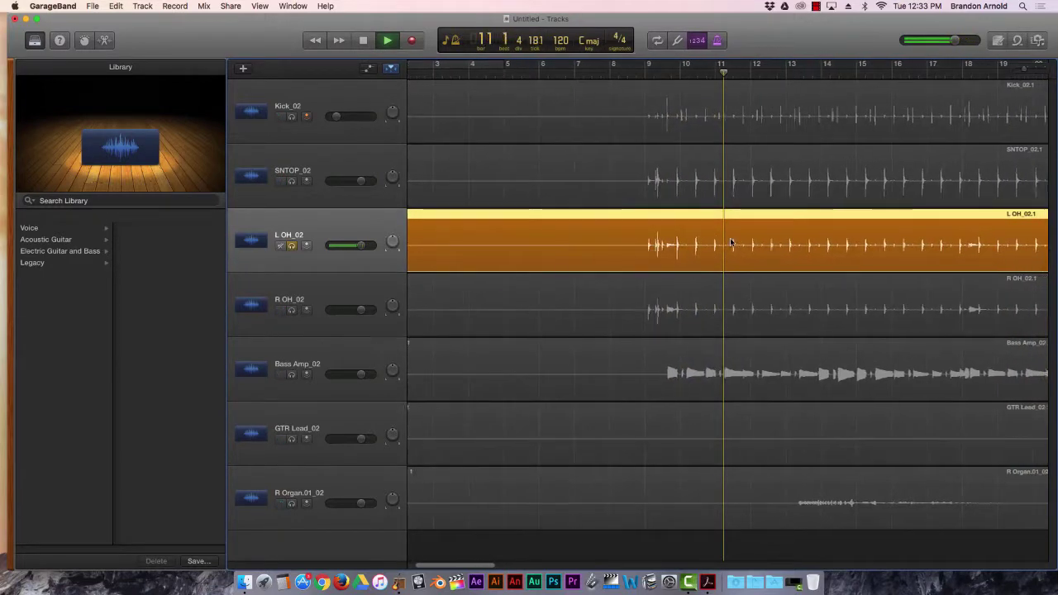
key("space")
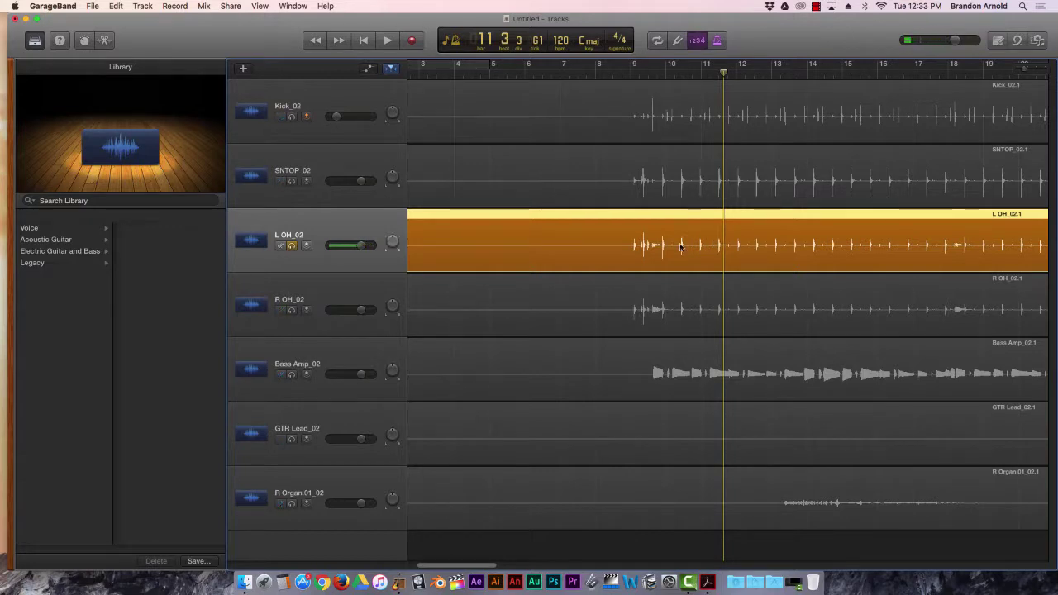
- Solo and audition R OH_02, then SNTOP_02, each on its own
left_click(291, 246)
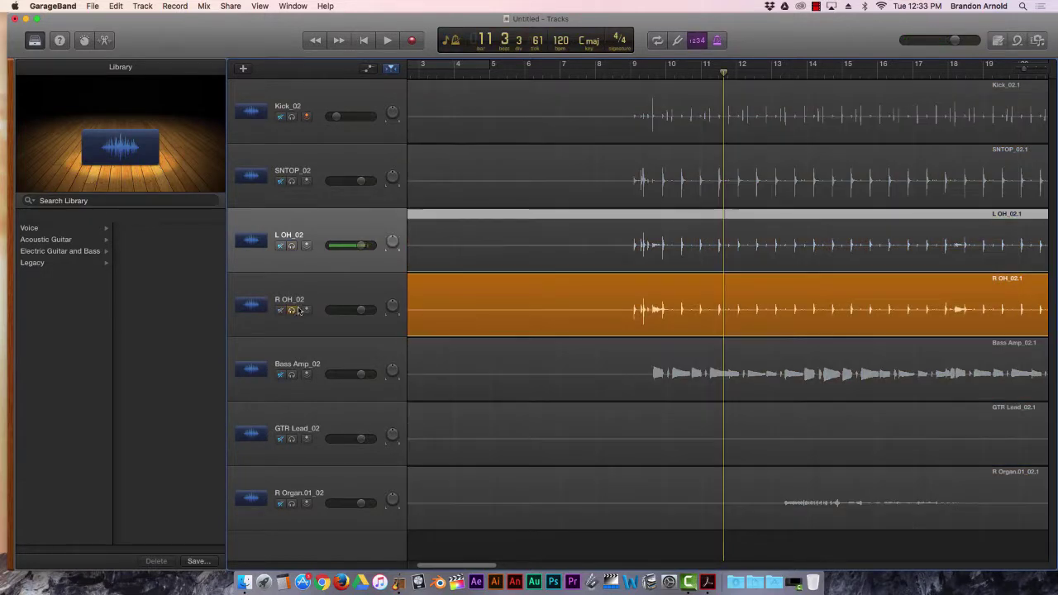
left_click(292, 310)
key("space")
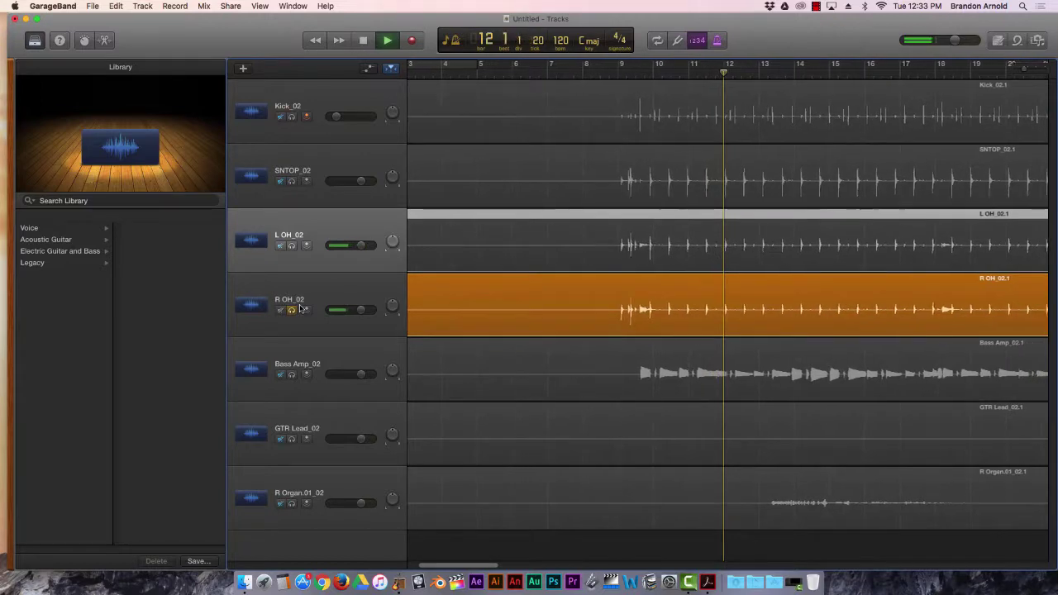
key("space")
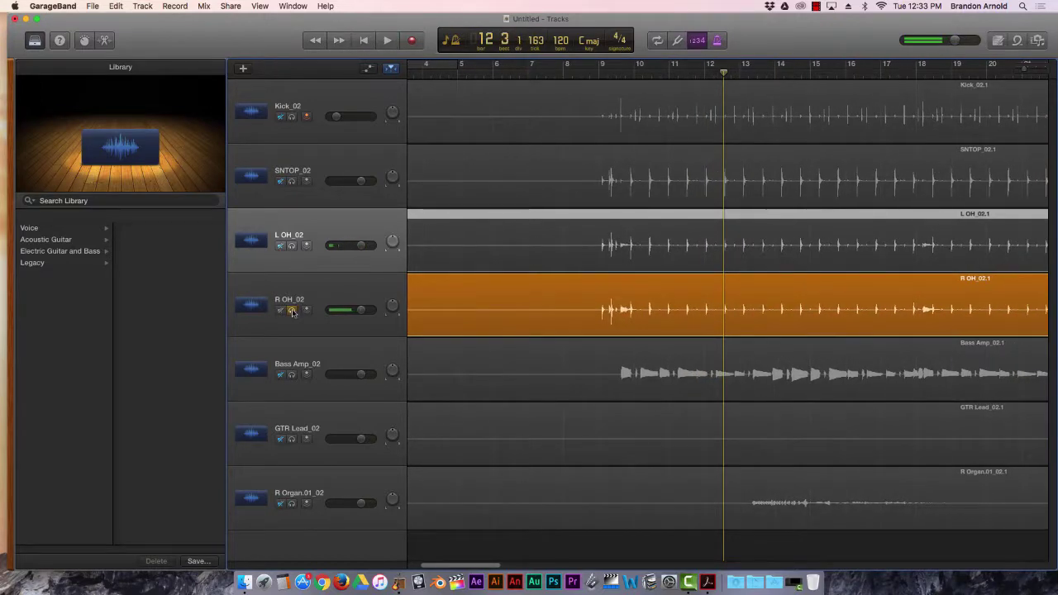
left_click(292, 310)
left_click(291, 181)
key("space")
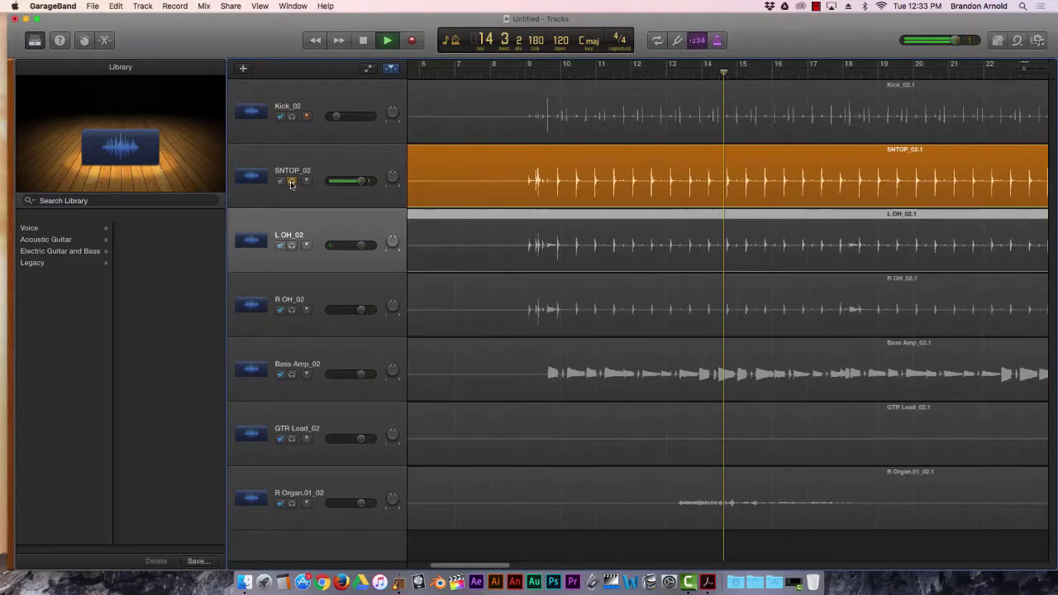
key("space")
- Solo Kick_02 and play it alone to about bar 20
left_click(292, 182)
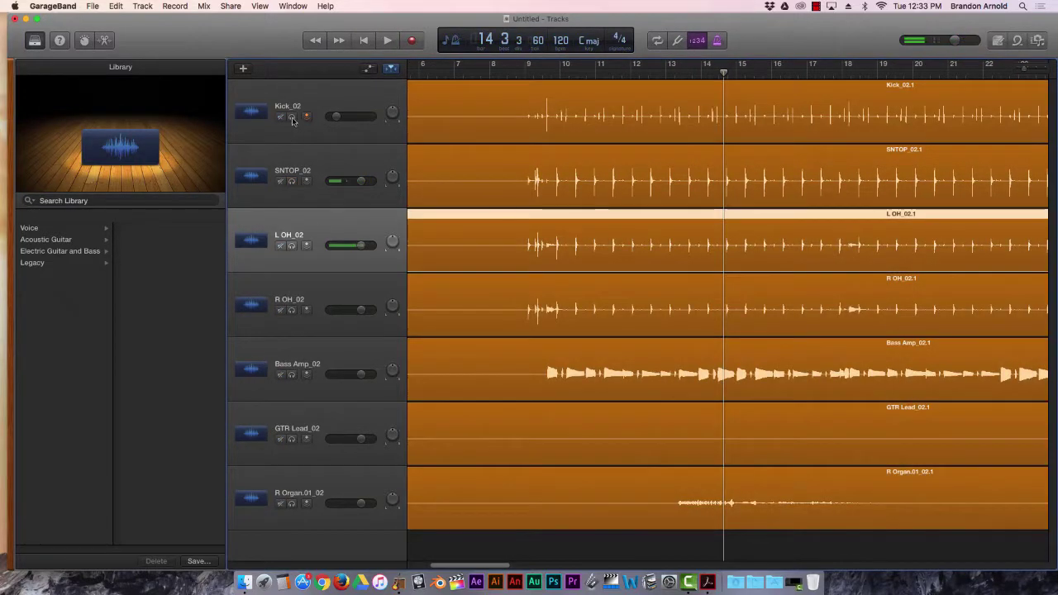
left_click(292, 118)
key("space")
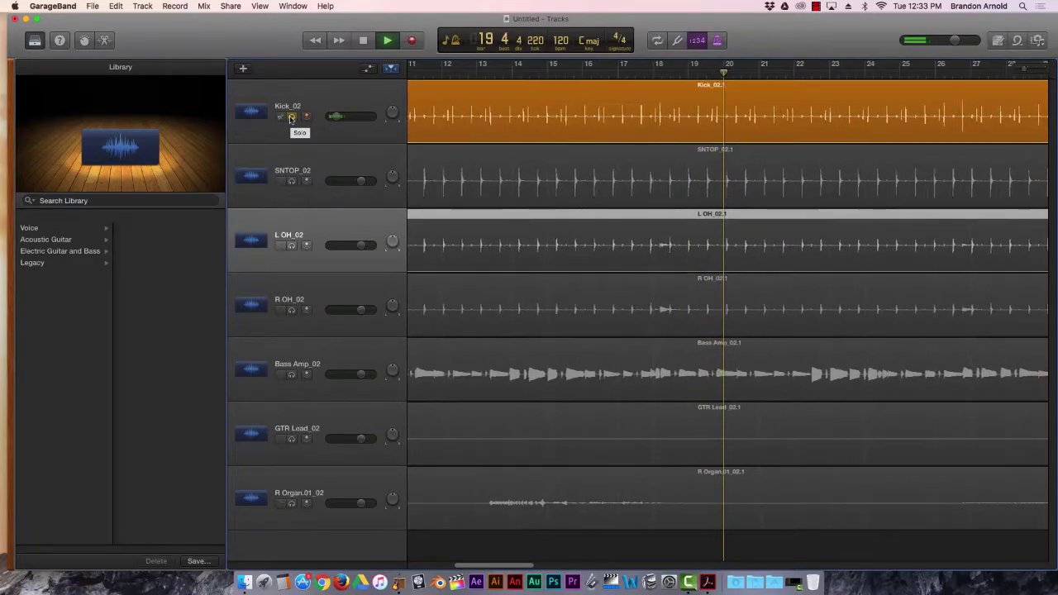
key("space")
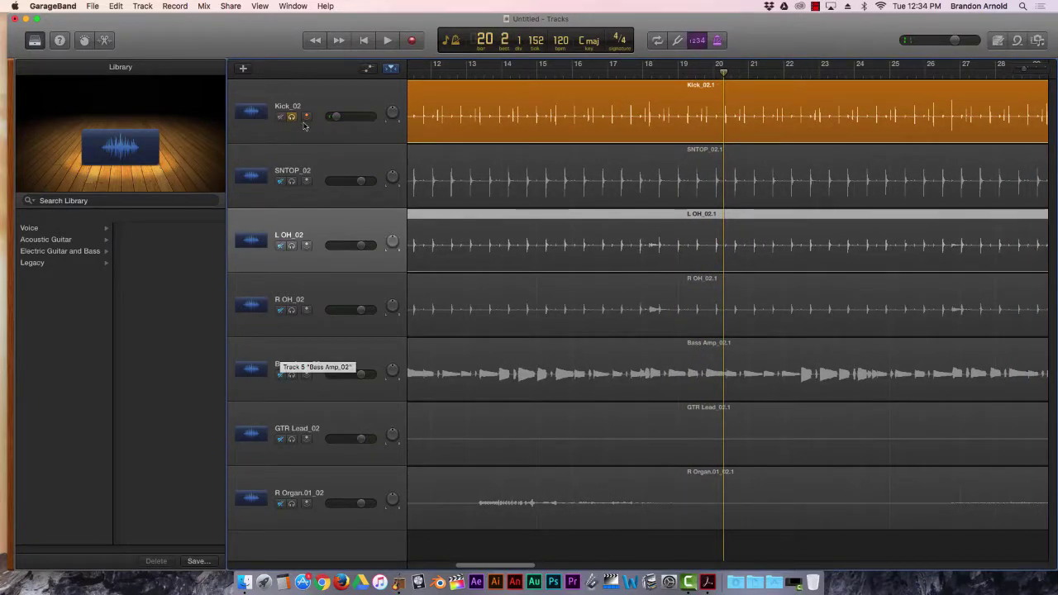
- Unsolo Kick_02 and import GTR_02.aif from Finder as a new track
left_click(307, 115)
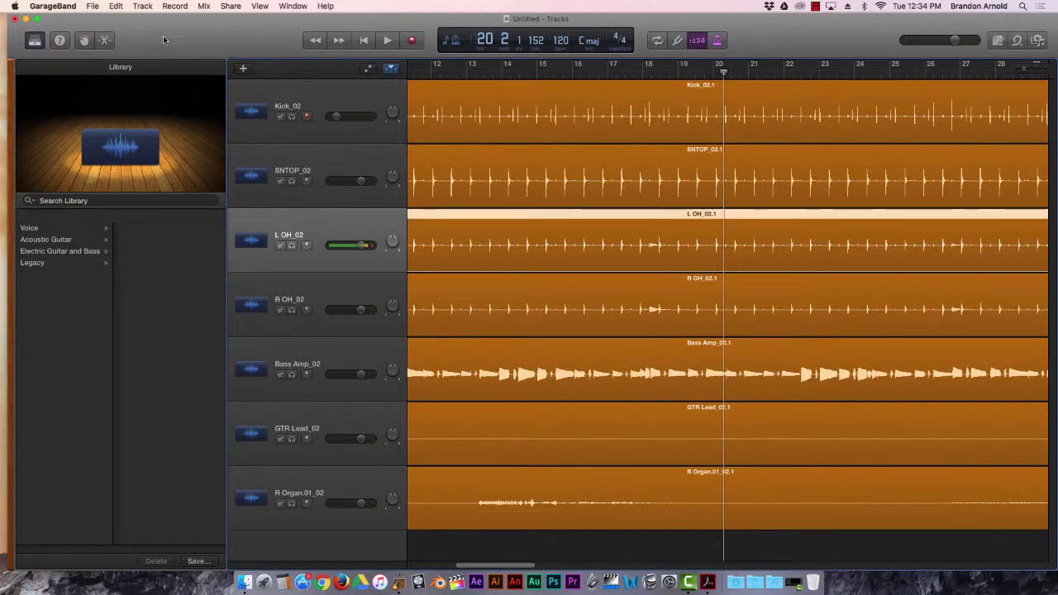
left_click_drag(167, 38, 545, 38)
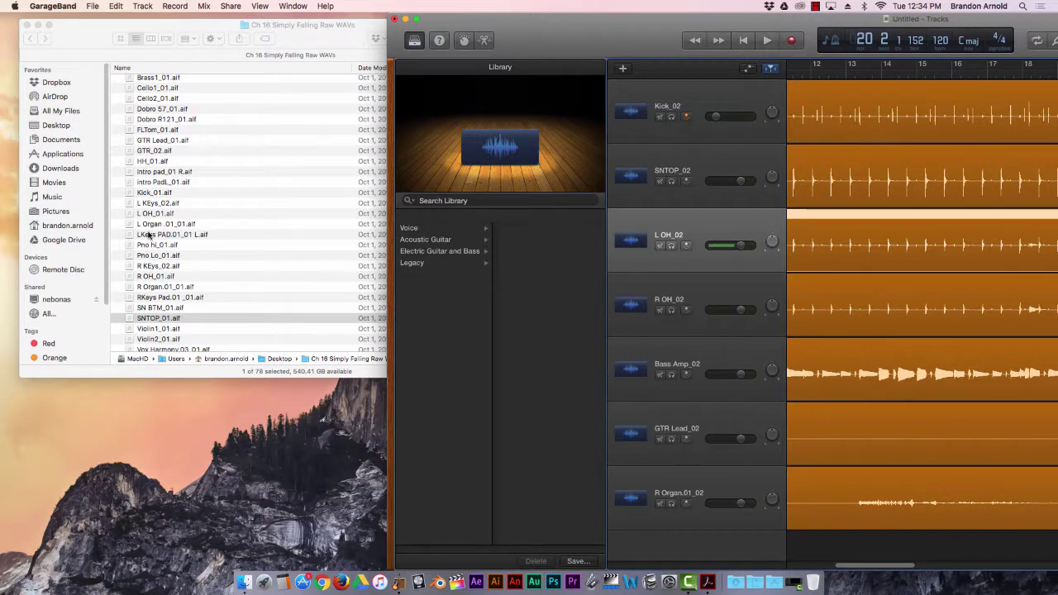
left_click(149, 236)
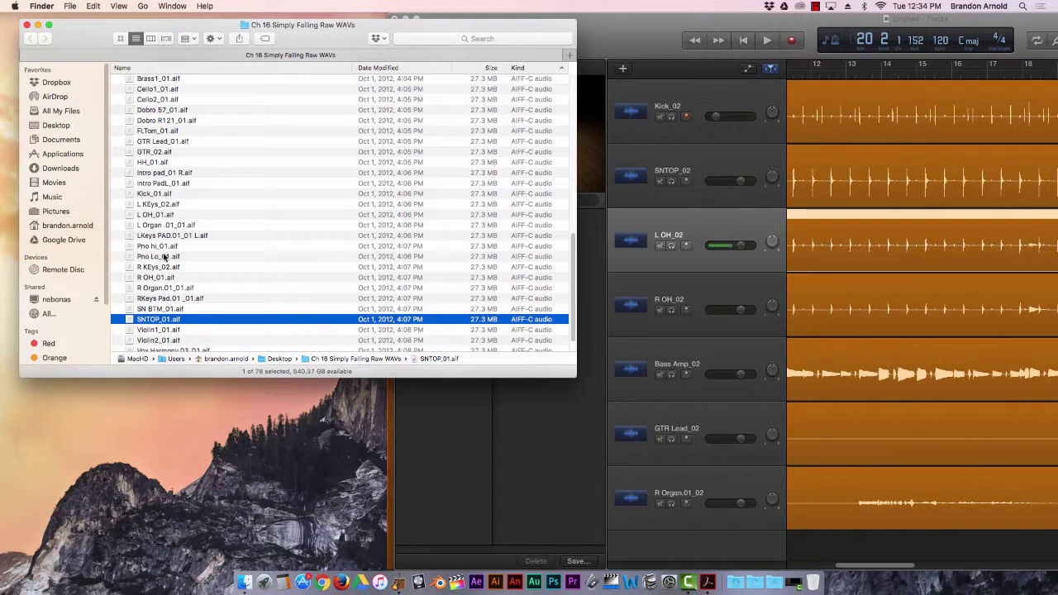
left_click_drag(153, 153, 786, 552)
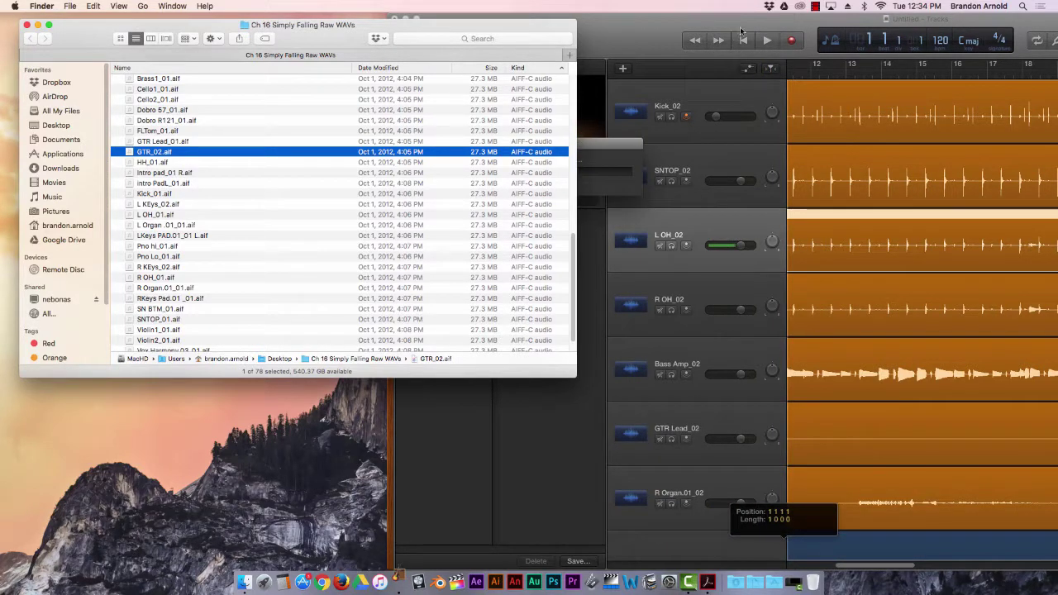
left_click_drag(744, 25, 532, 21)
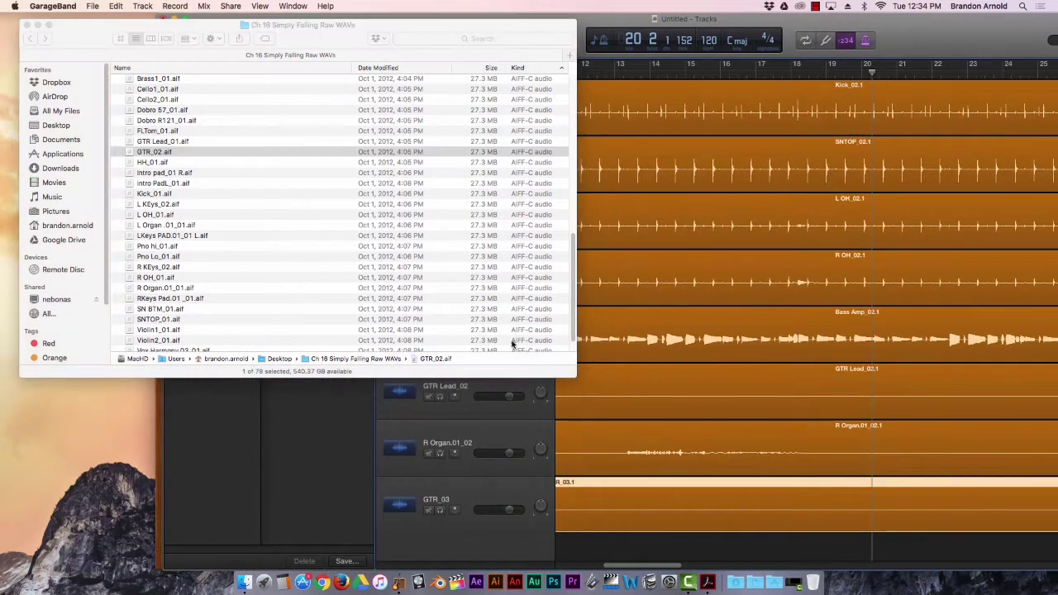
- Place GTR_03 above R Organ.01_02, play it briefly, and maximise the GarageBand window
left_click(336, 390)
left_click_drag(452, 488, 462, 421)
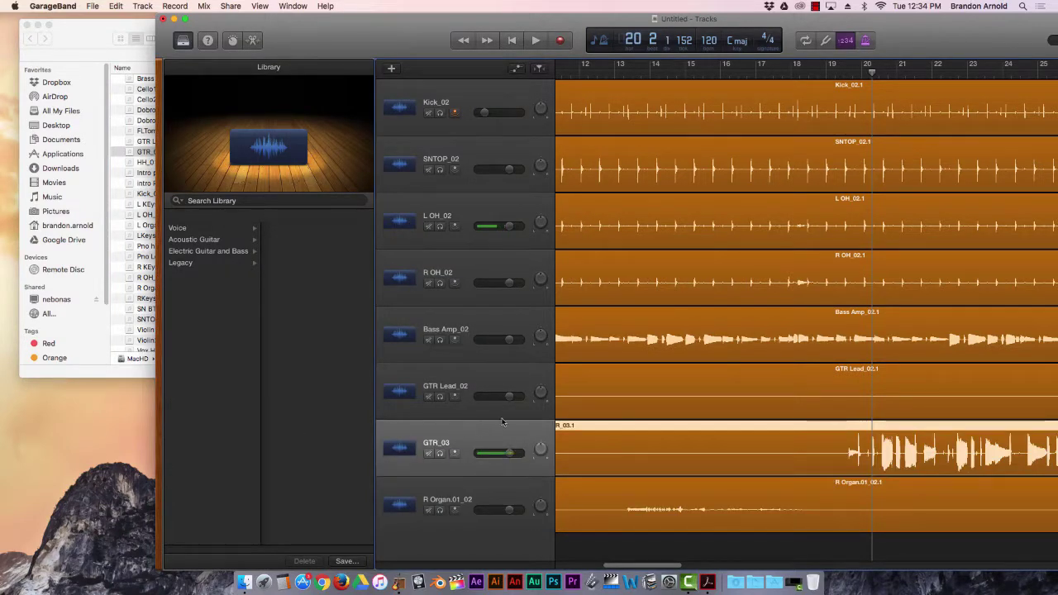
left_click(146, 219)
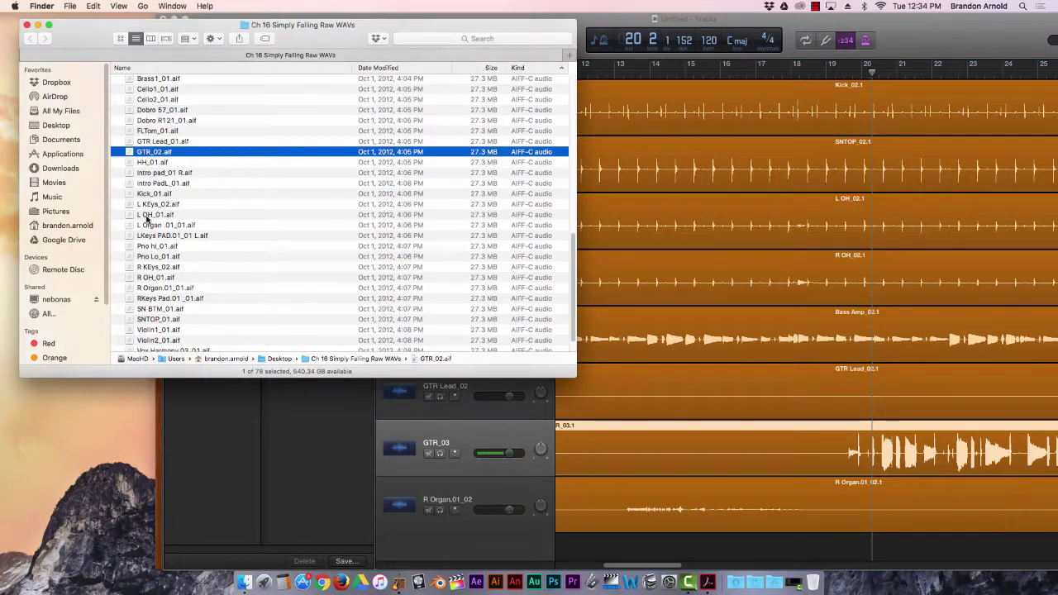
left_click(293, 436)
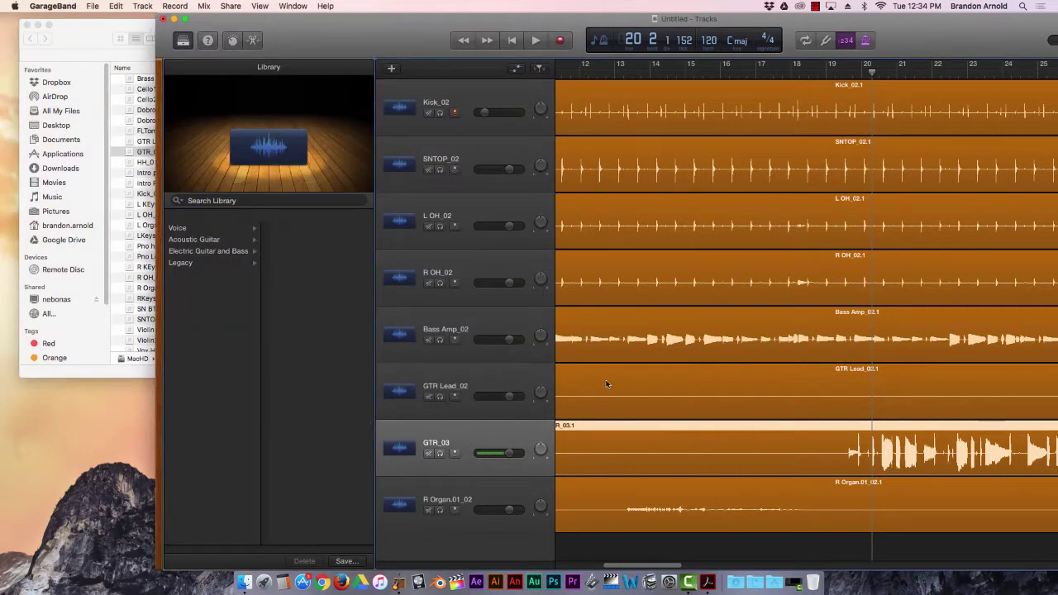
key("space")
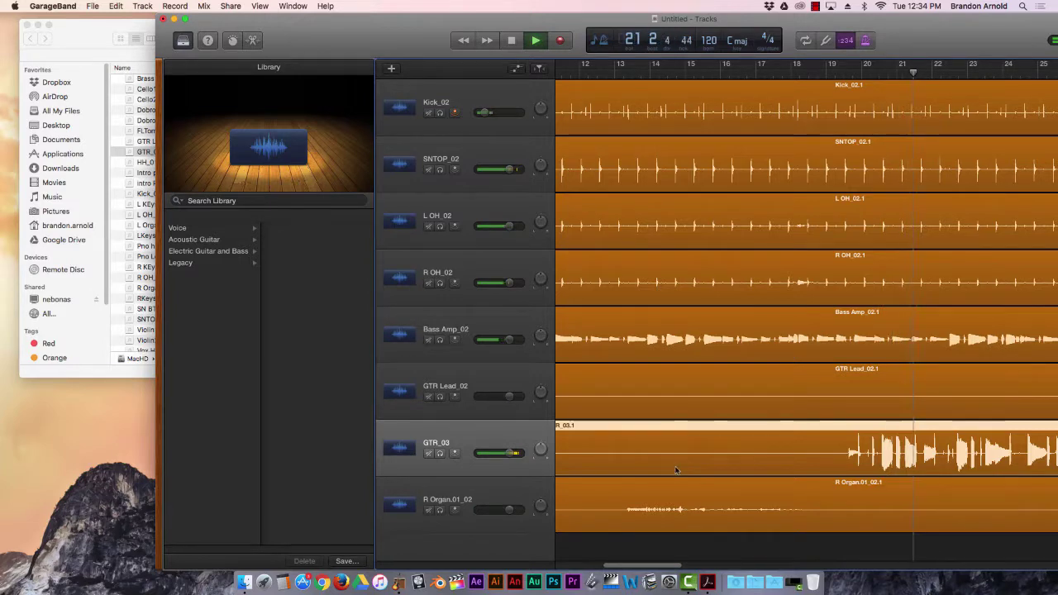
key("space")
left_click_drag(387, 33, 298, 33)
double_click(298, 33)
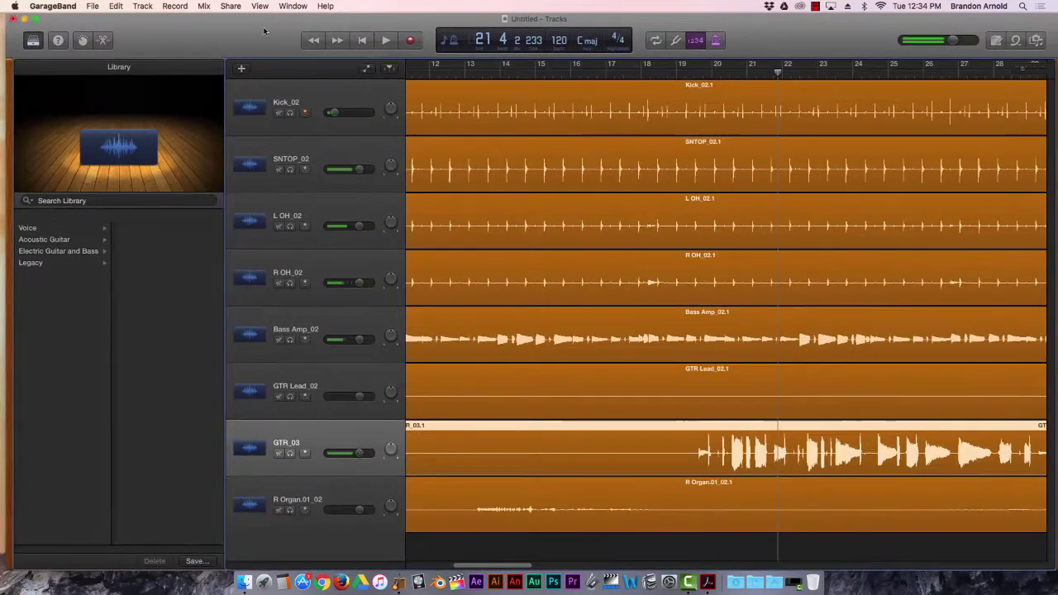
- Select the R OH_02 track and browse the menu bar commands without choosing anything
left_click(447, 40)
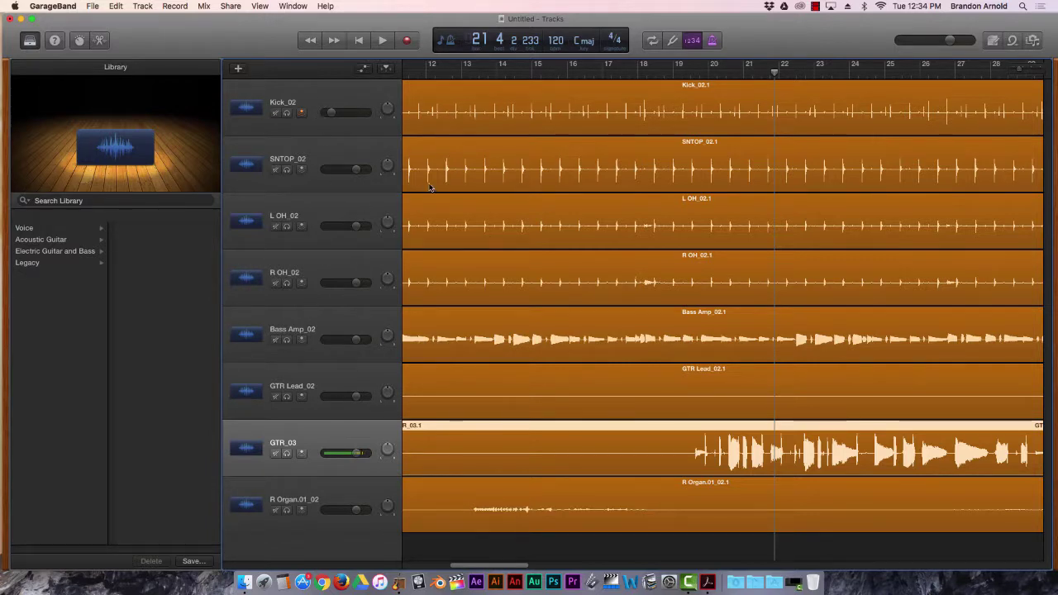
left_click(312, 266)
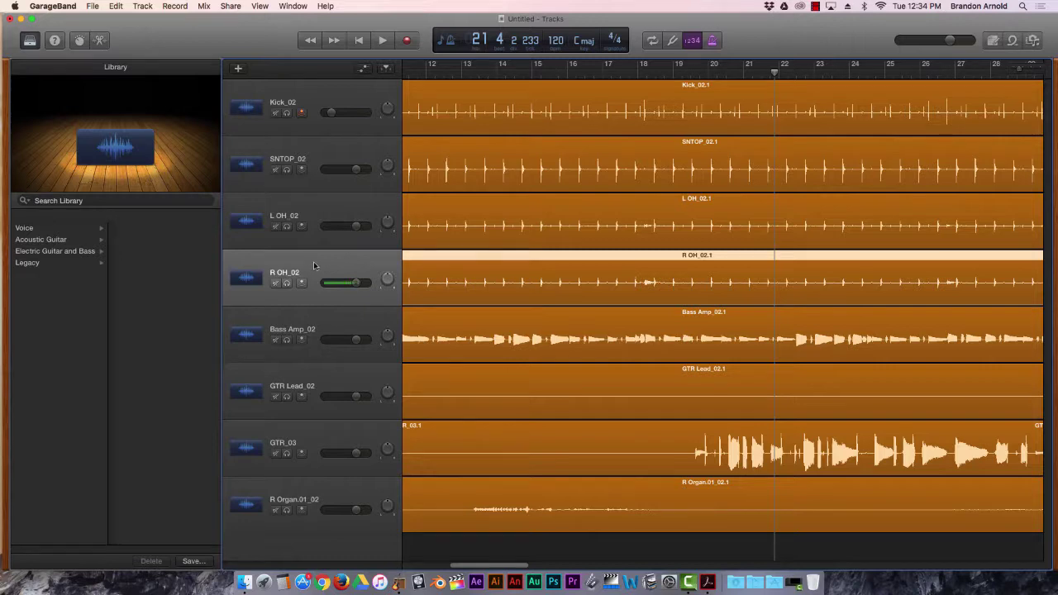
left_click(93, 7)
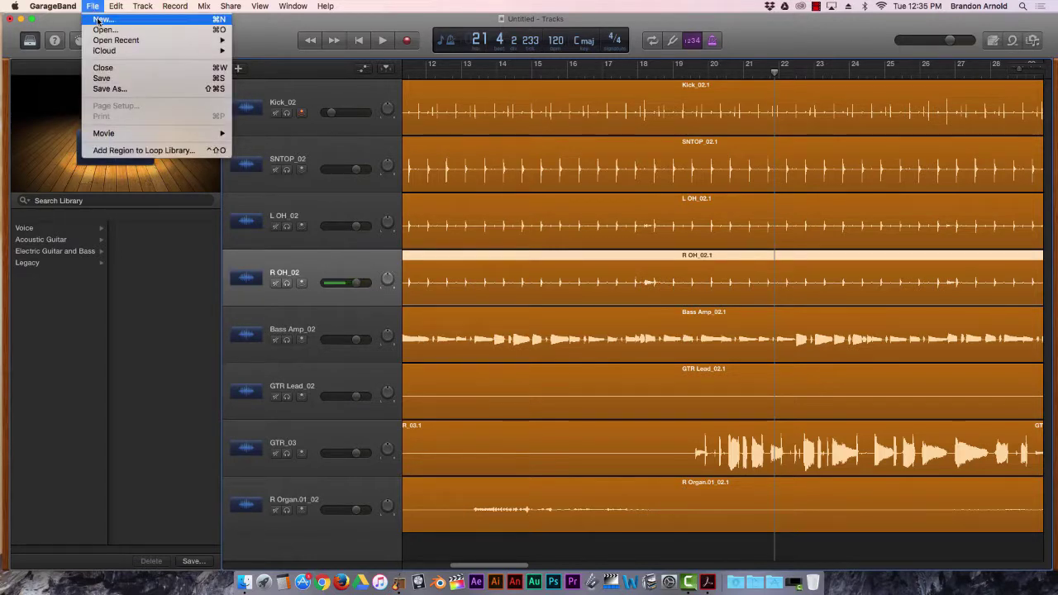
mouse_move(142, 6)
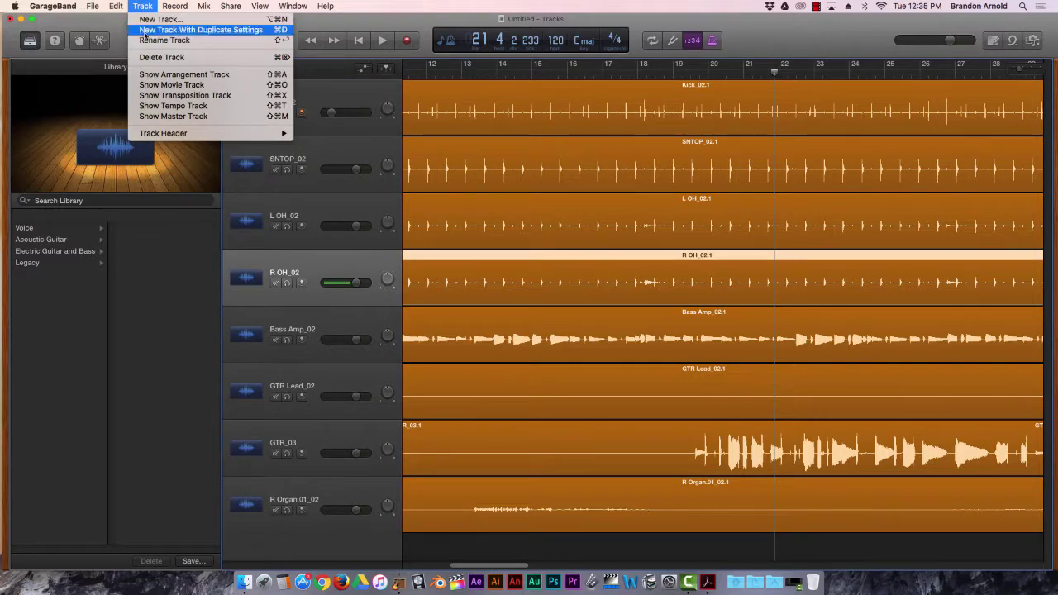
mouse_move(158, 135)
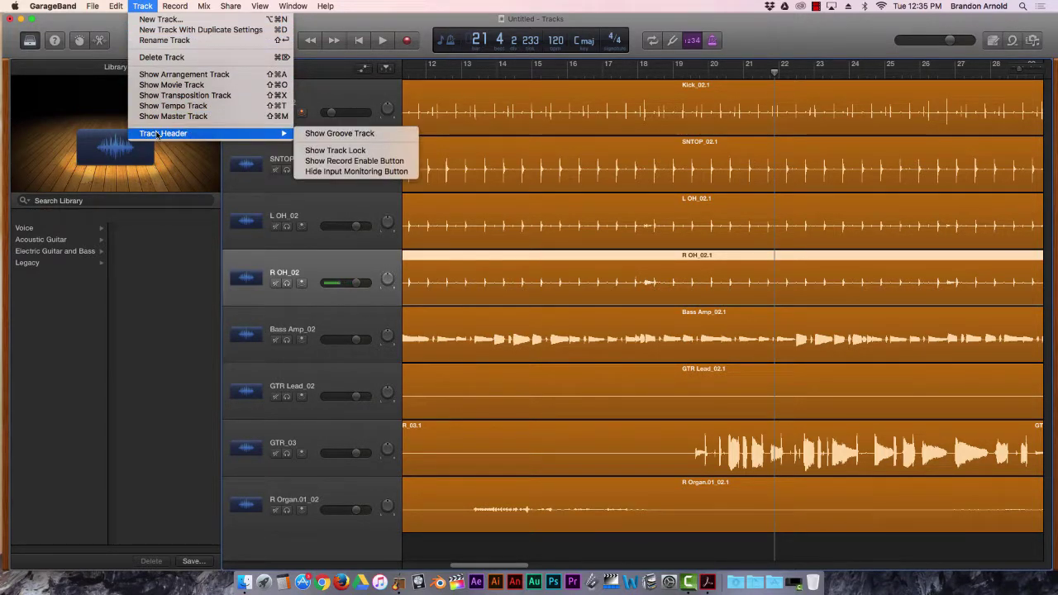
left_click(152, 6)
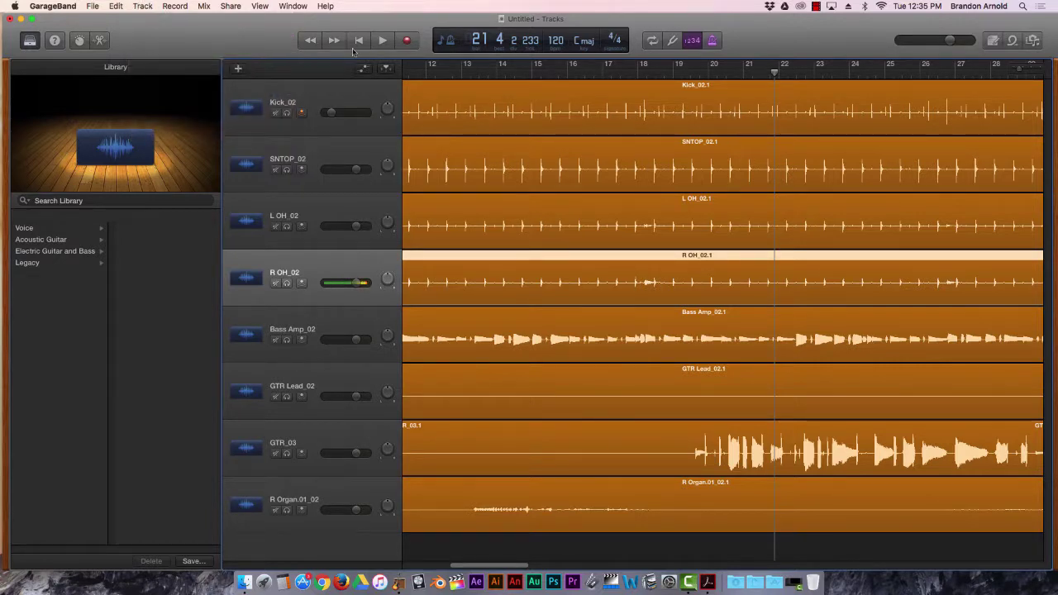
- Drag the GTR_03.1 region left so it starts at bar 1 like the other tracks
left_click(480, 124)
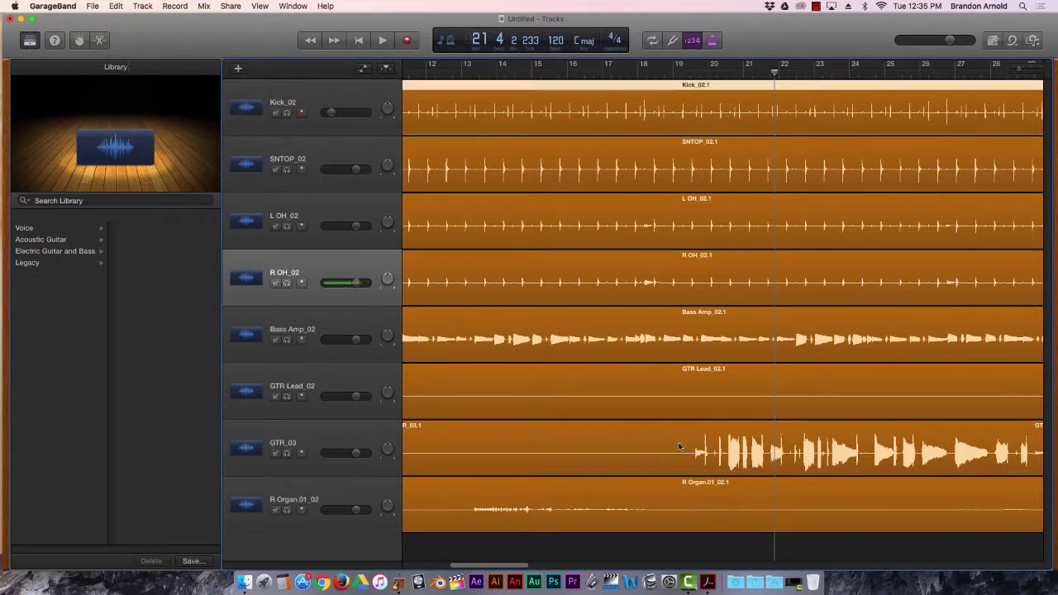
left_click_drag(519, 567, 465, 571)
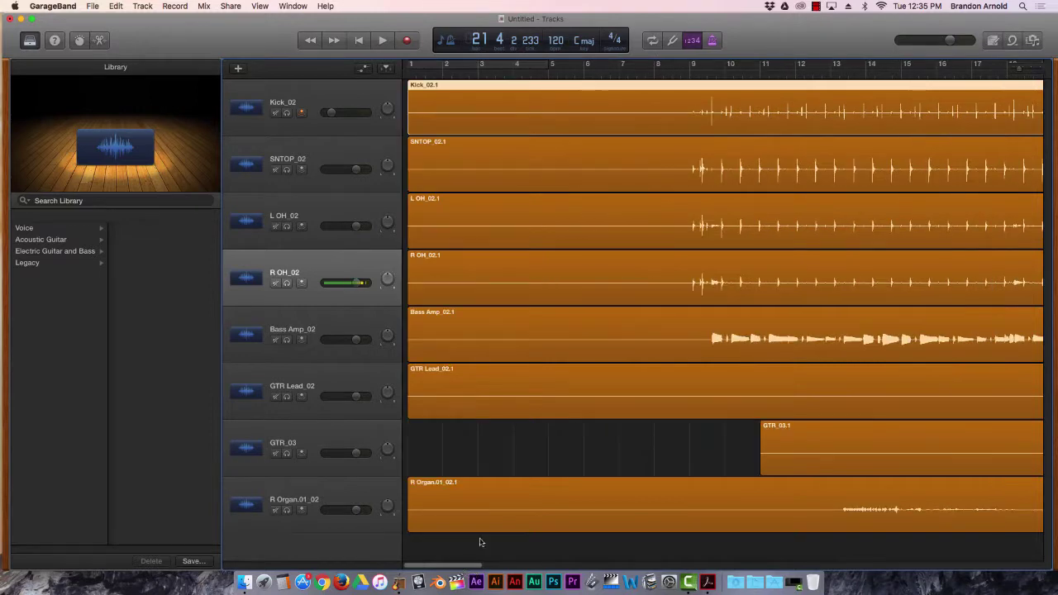
left_click_drag(895, 432, 551, 427)
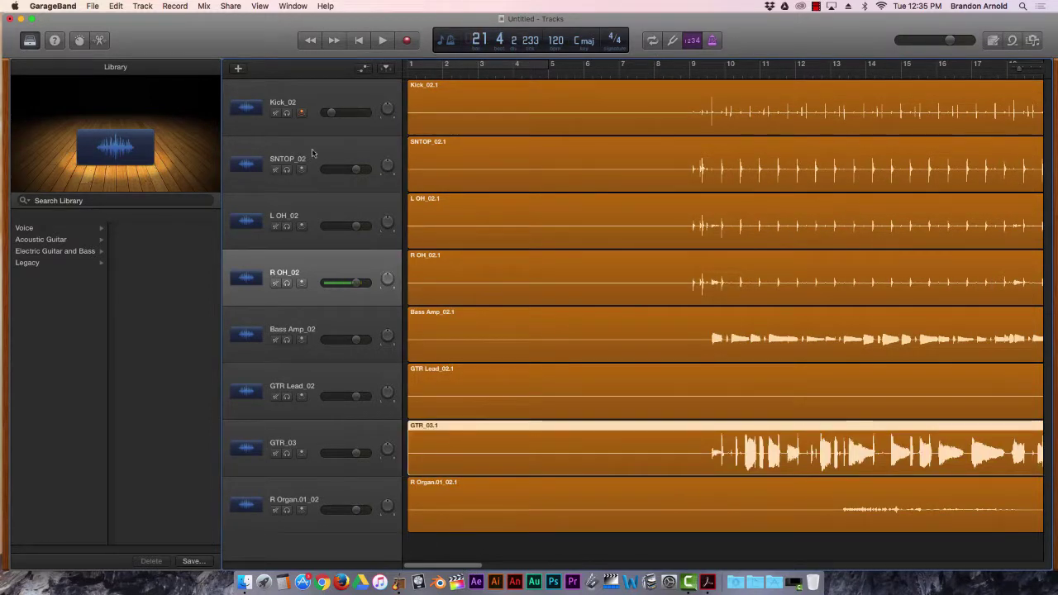
left_click(251, 111)
- Show Smart Controls and give Kick_02 a kick drum icon and SNTOP_02 a snare icon
key("b")
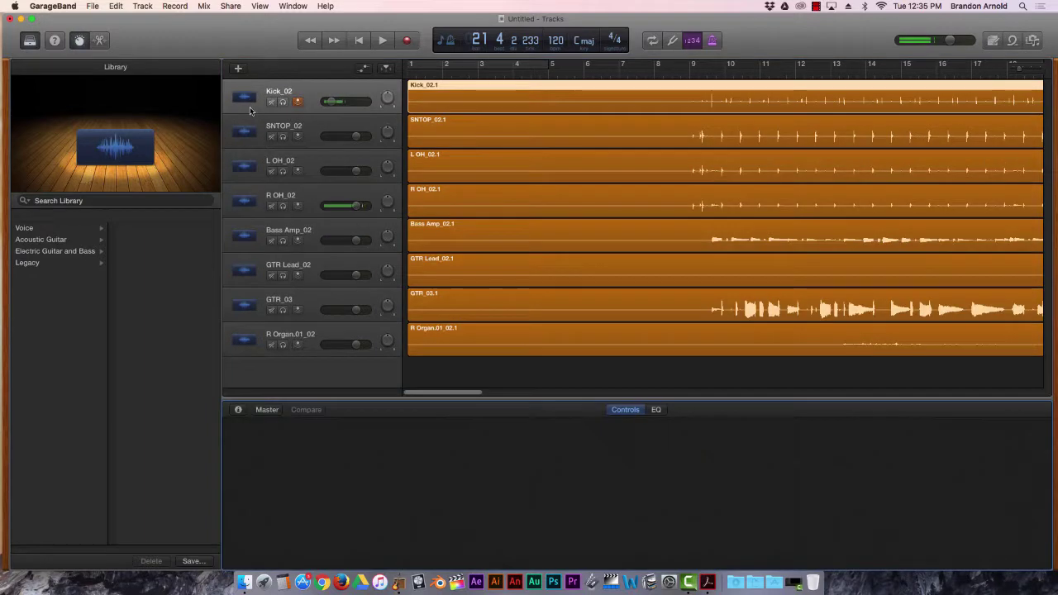
left_click(246, 100)
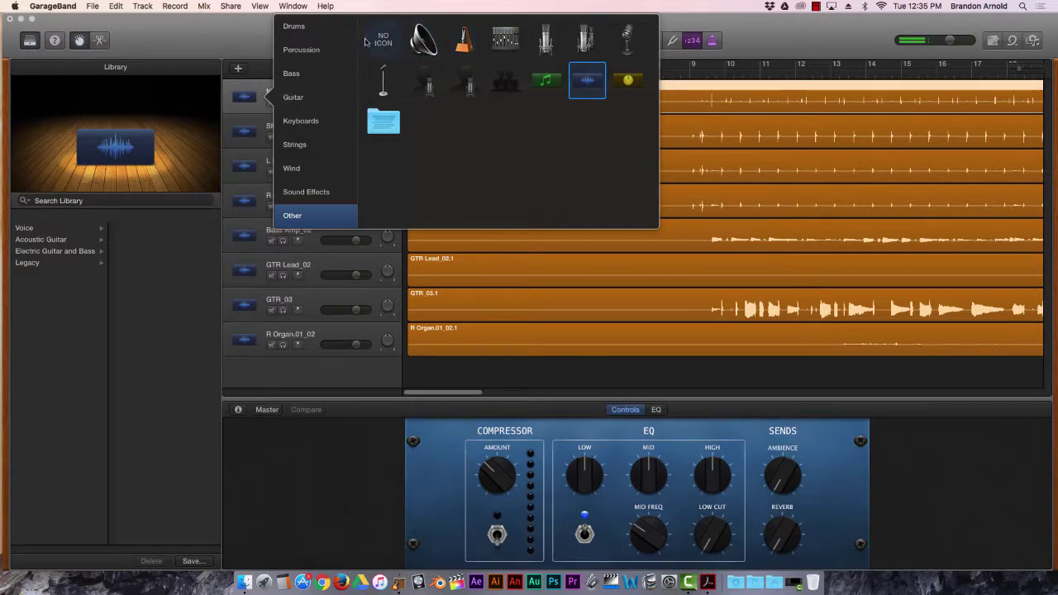
left_click(323, 33)
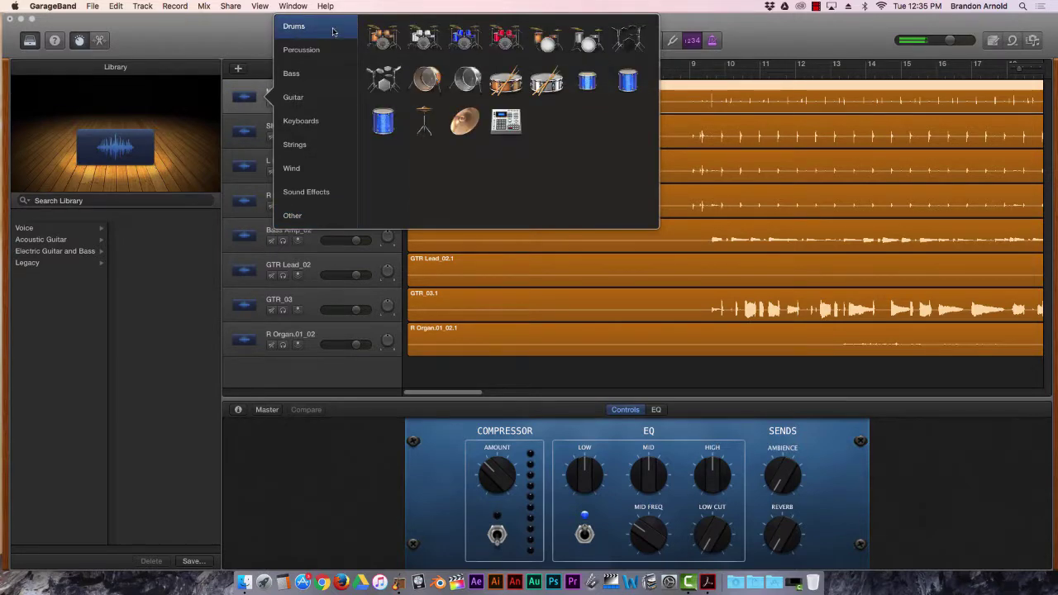
left_click(413, 85)
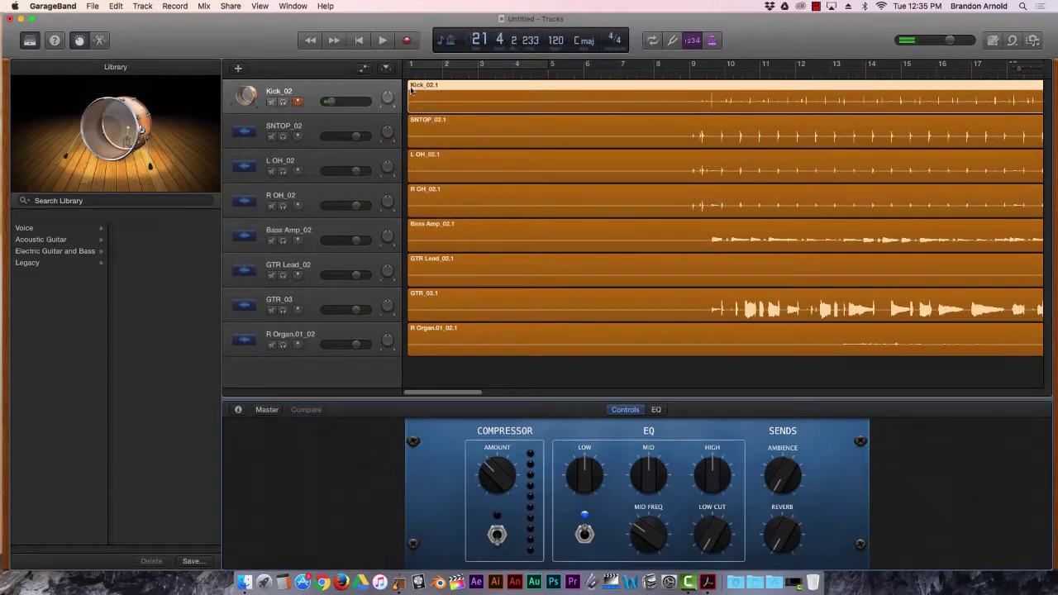
left_click(242, 134)
left_click(242, 134)
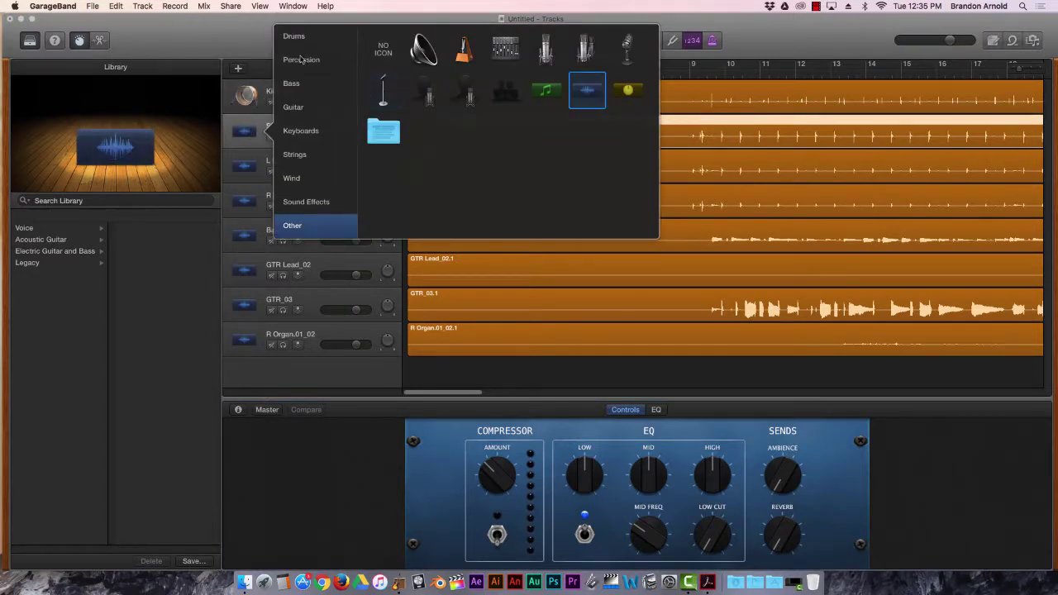
left_click(294, 36)
left_click(507, 92)
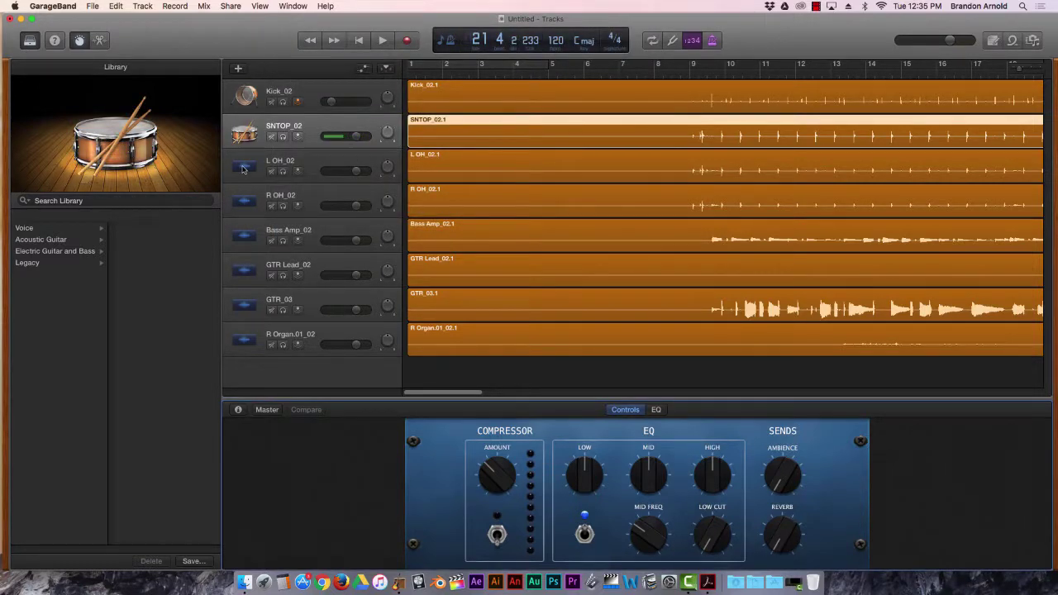
- Set both overhead tracks, L OH_02 and R OH_02, to a drum kit icon
left_click(243, 168)
left_click(243, 168)
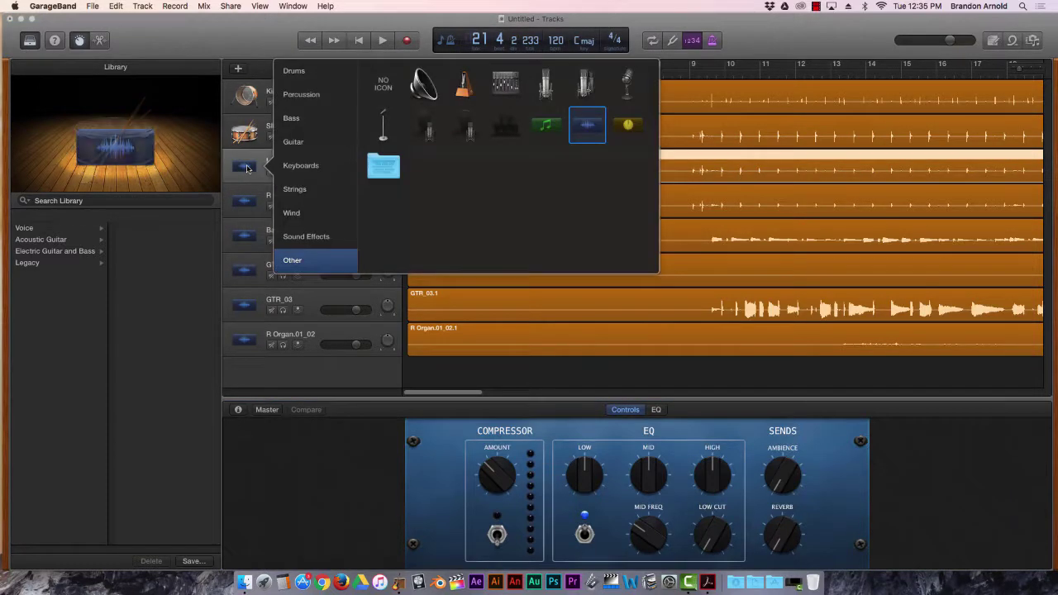
left_click(294, 70)
left_click(382, 83)
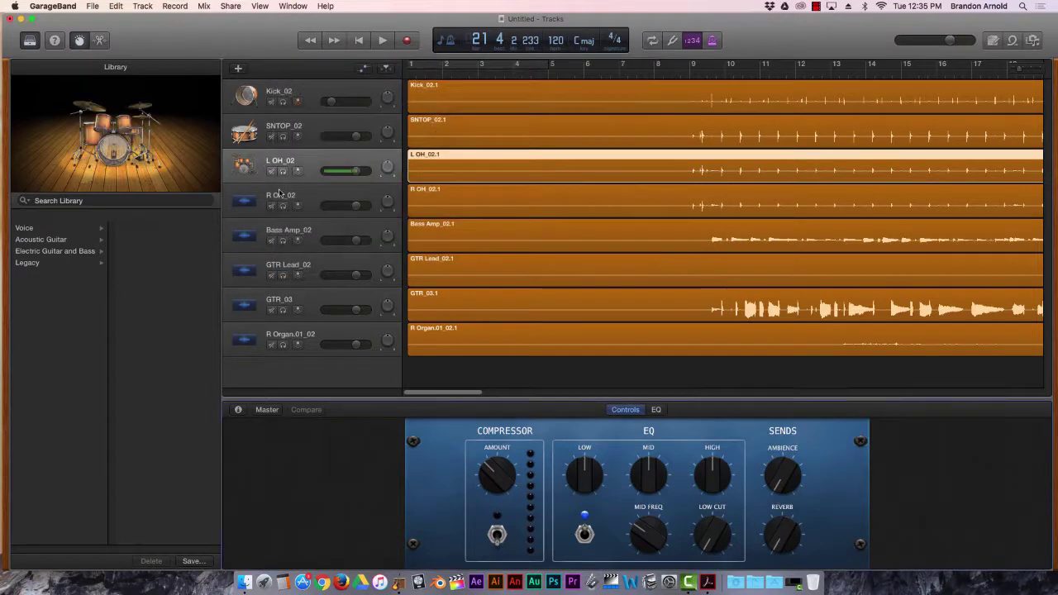
left_click(244, 201)
left_click(245, 201)
left_click(309, 107)
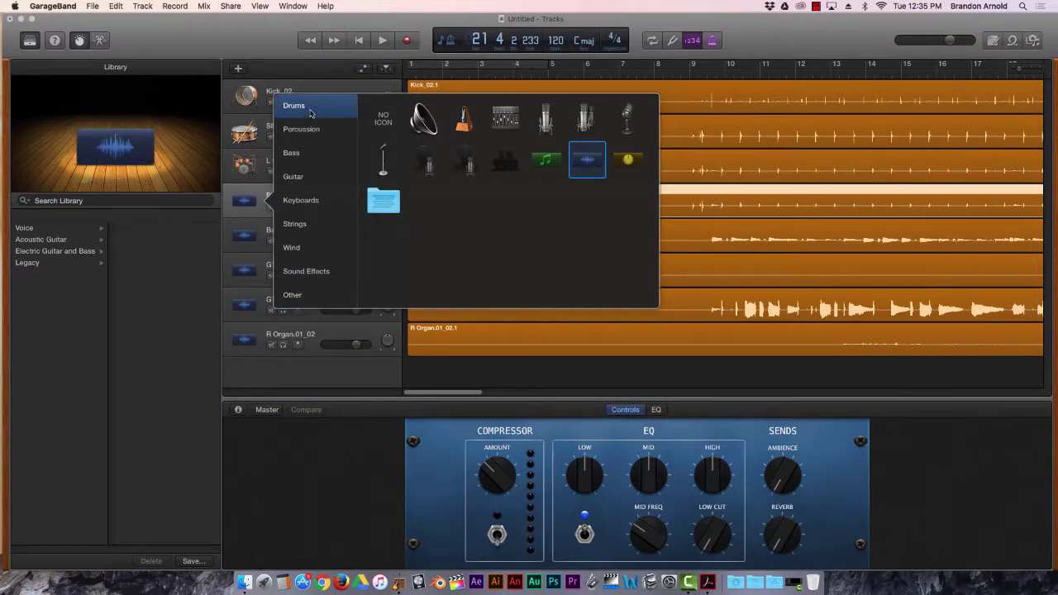
left_click(383, 120)
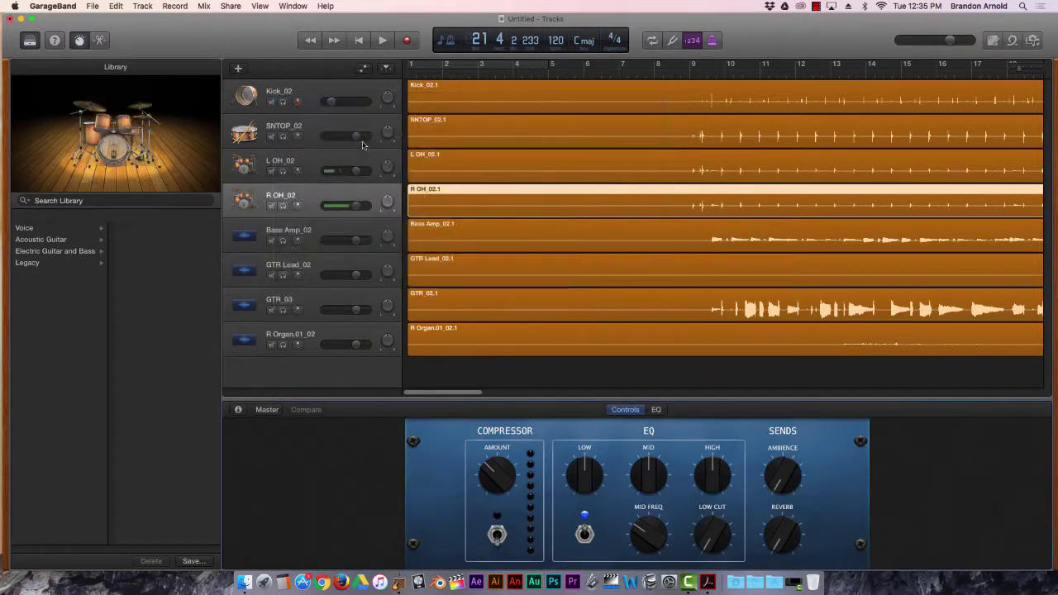
- Give Bass Amp_02 a red bass icon and R Organ.01_02 a red keyboard icon
left_click(249, 237)
left_click(249, 238)
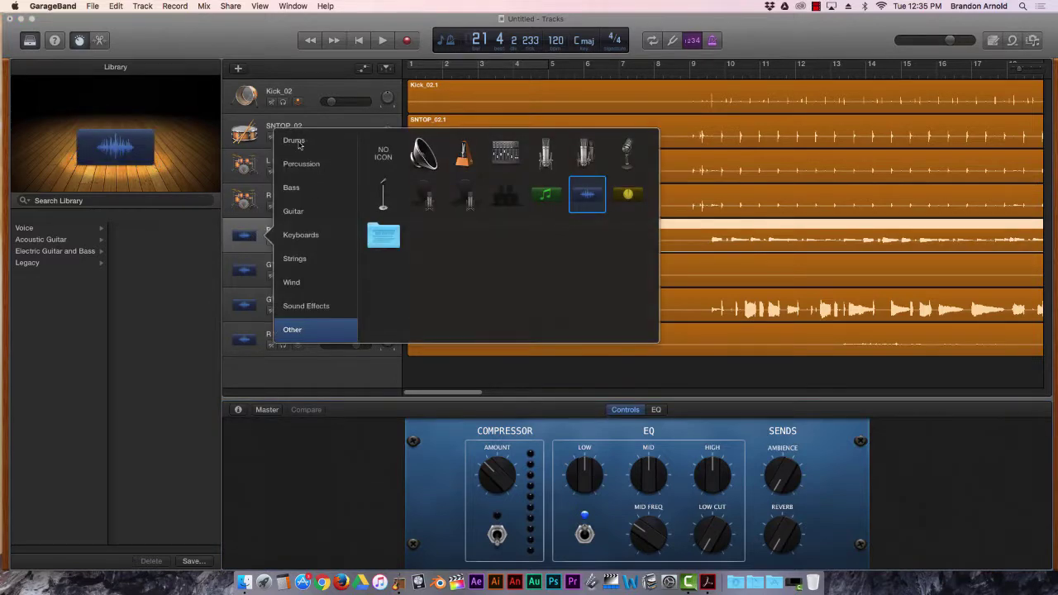
left_click(306, 186)
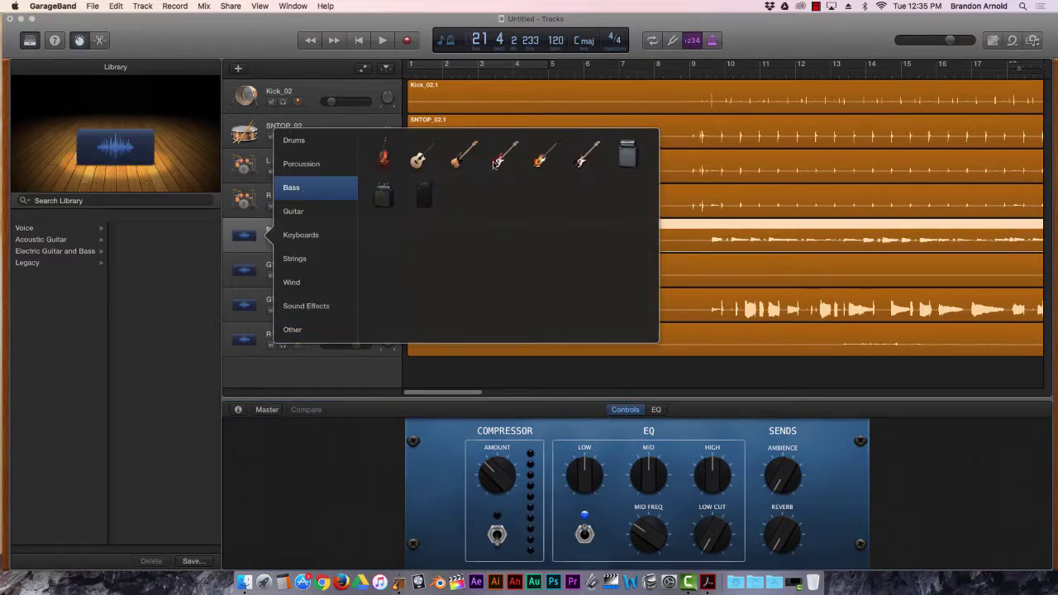
left_click(498, 162)
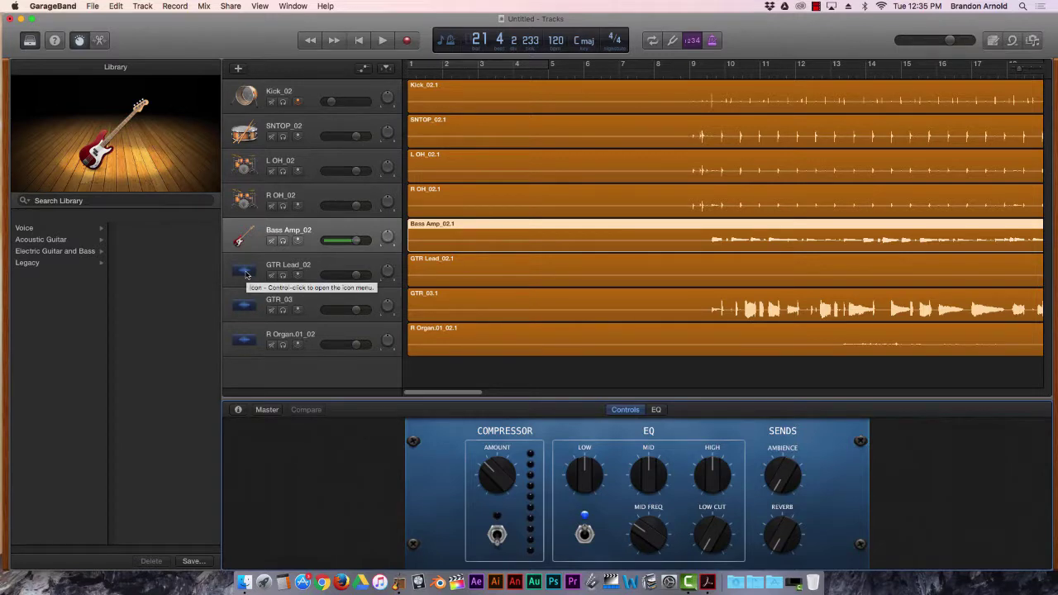
left_click(244, 340)
left_click(299, 338)
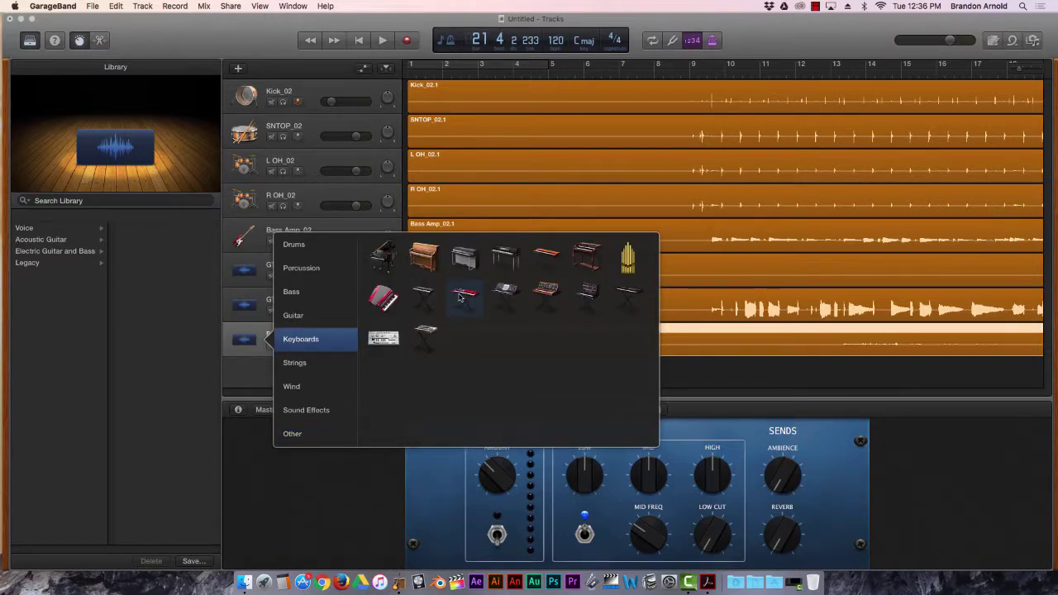
left_click(463, 294)
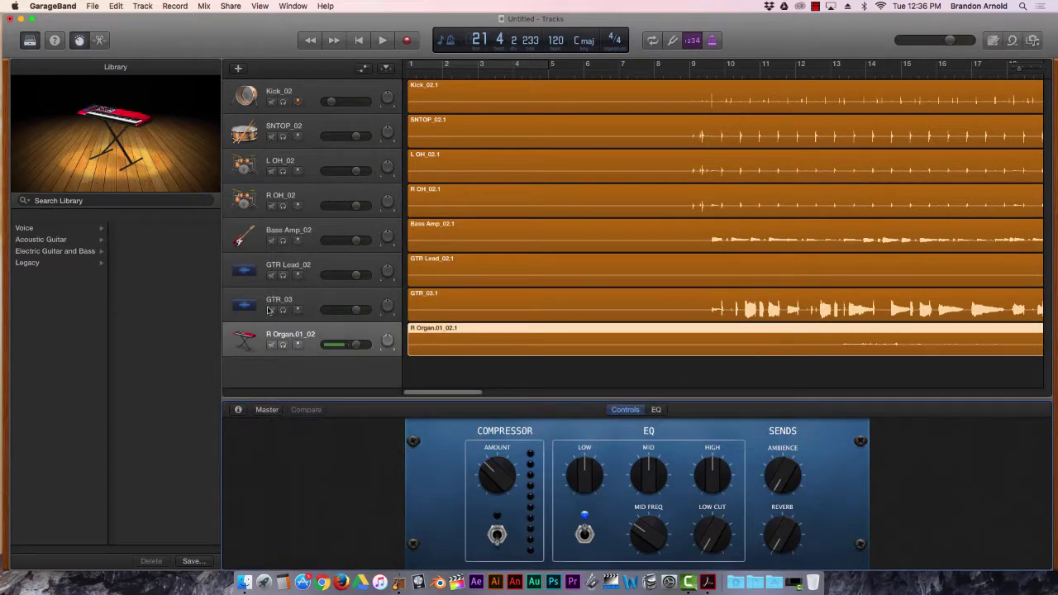
- Give GTR_03 a hollow-body guitar icon and GTR Lead_02 a red guitar icon
left_click(247, 306)
left_click(246, 306)
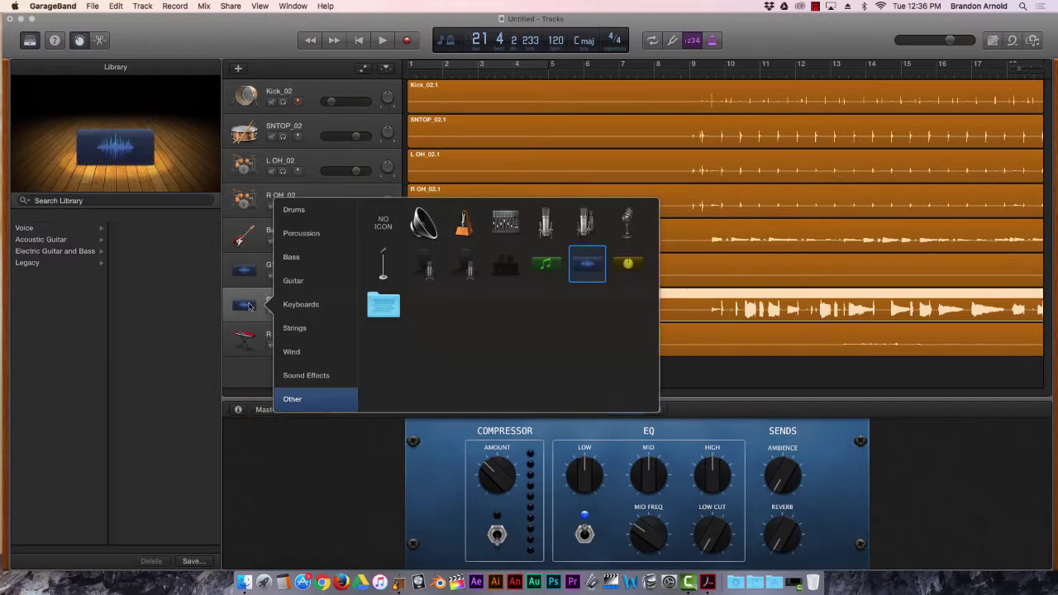
left_click(301, 283)
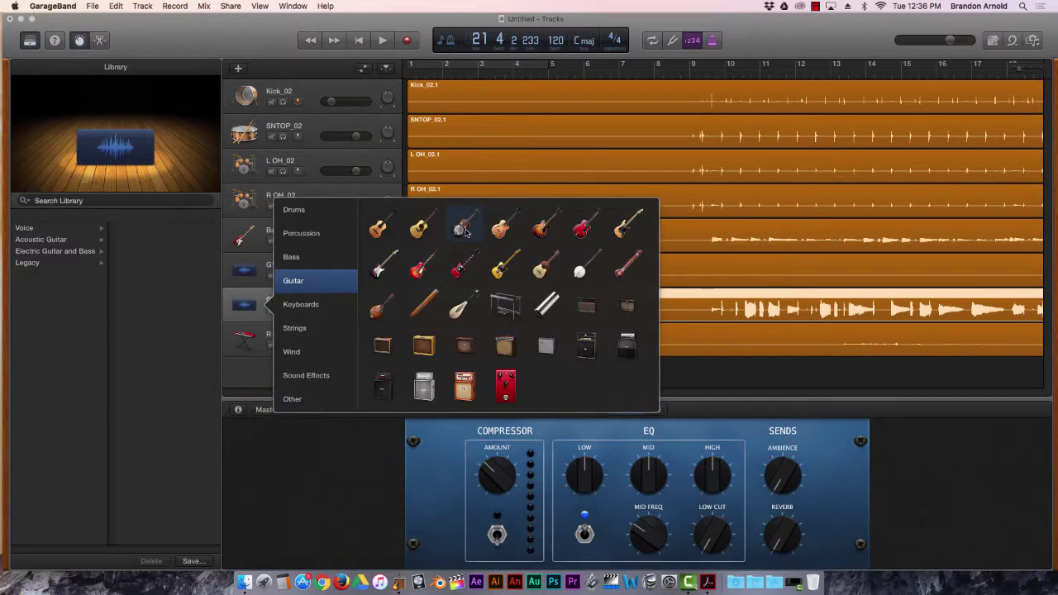
left_click(501, 224)
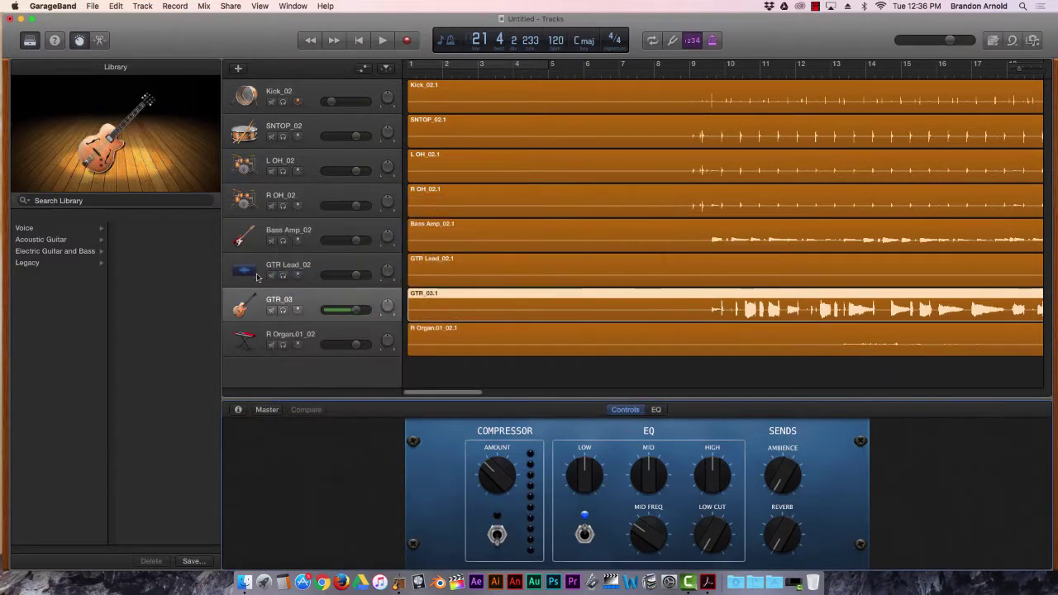
left_click(242, 274)
left_click(242, 274)
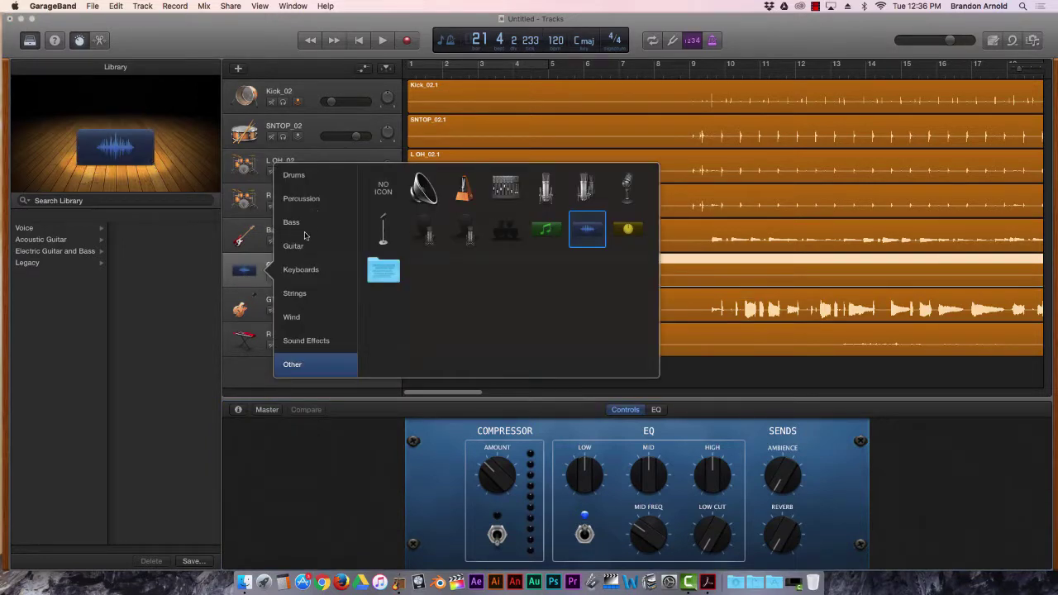
left_click(302, 246)
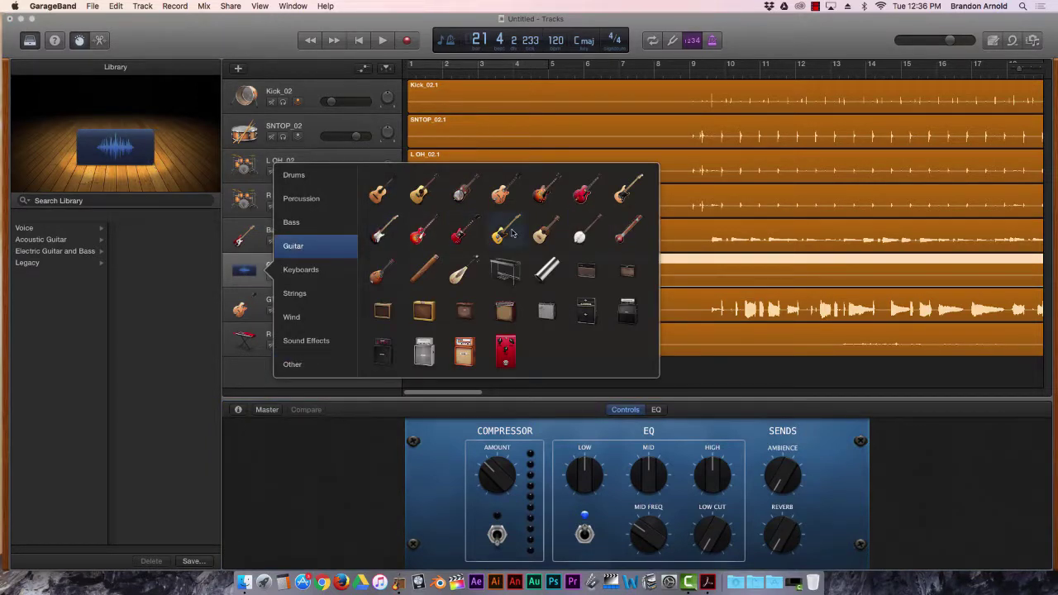
left_click(462, 237)
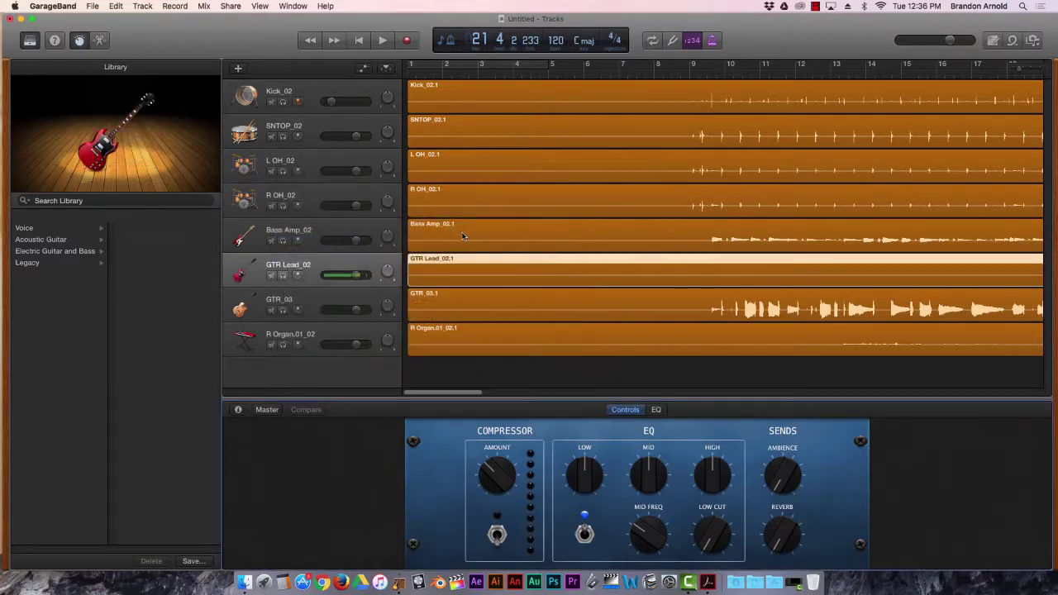
left_click(707, 75)
- Lower the GTR_03 volume to -15.2 dB, checking the mix with playback from bar 9
key("space")
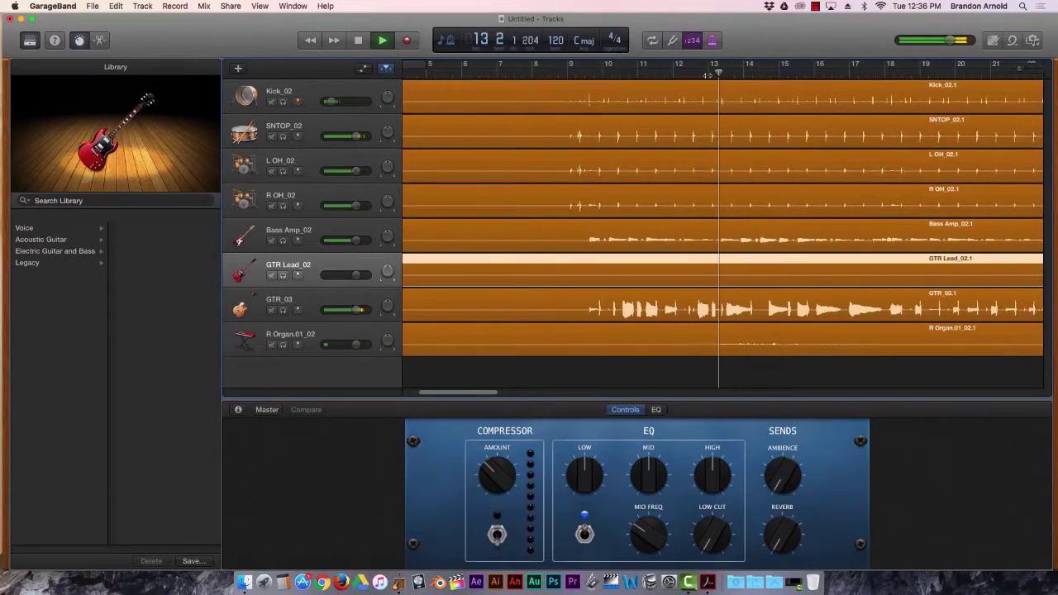
key("space")
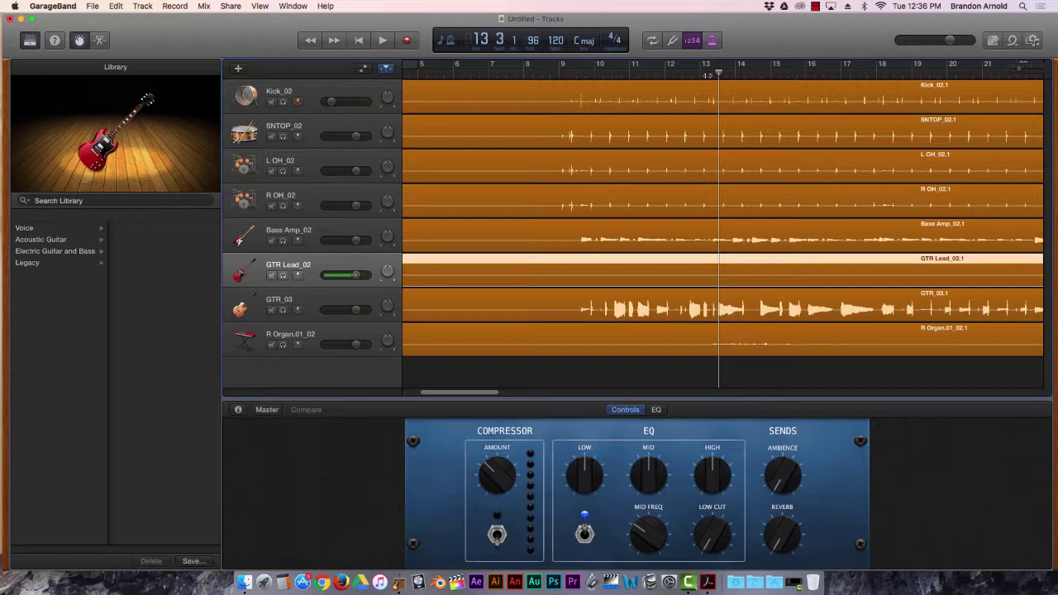
key("space")
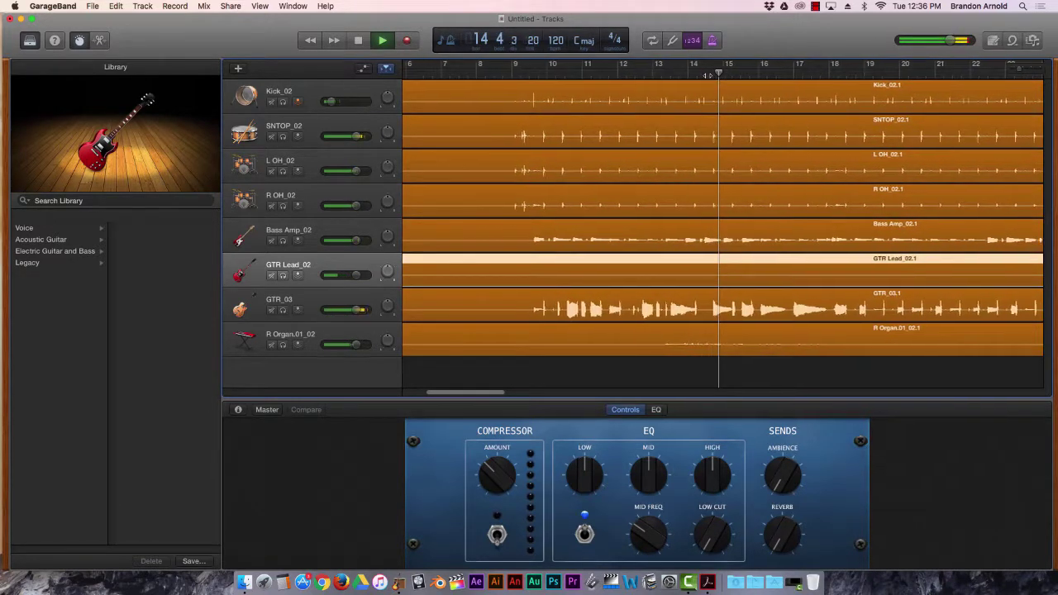
key("space")
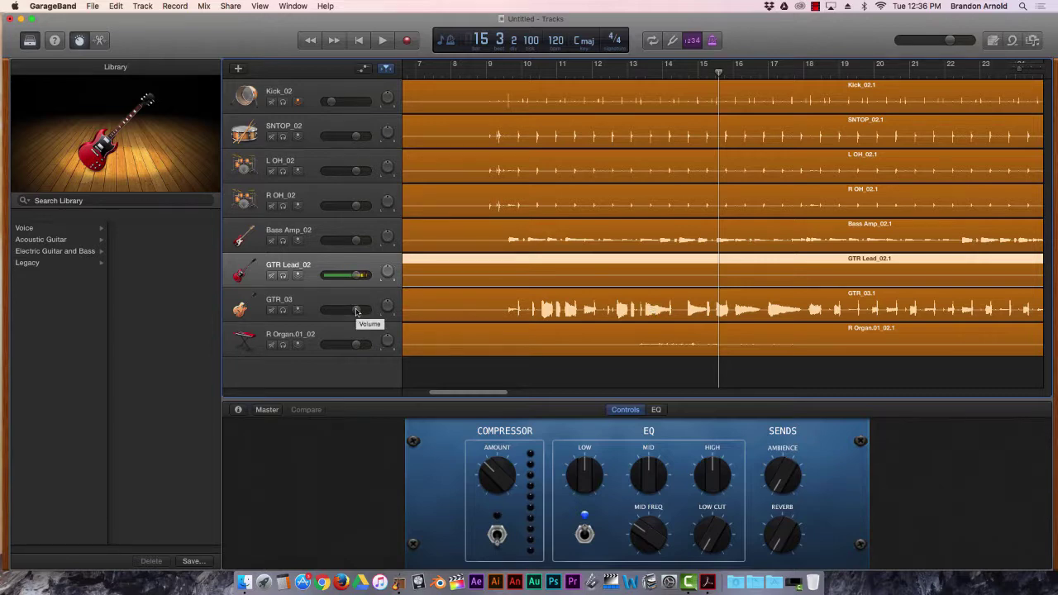
left_click_drag(356, 310, 342, 309)
left_click(513, 70)
key("space")
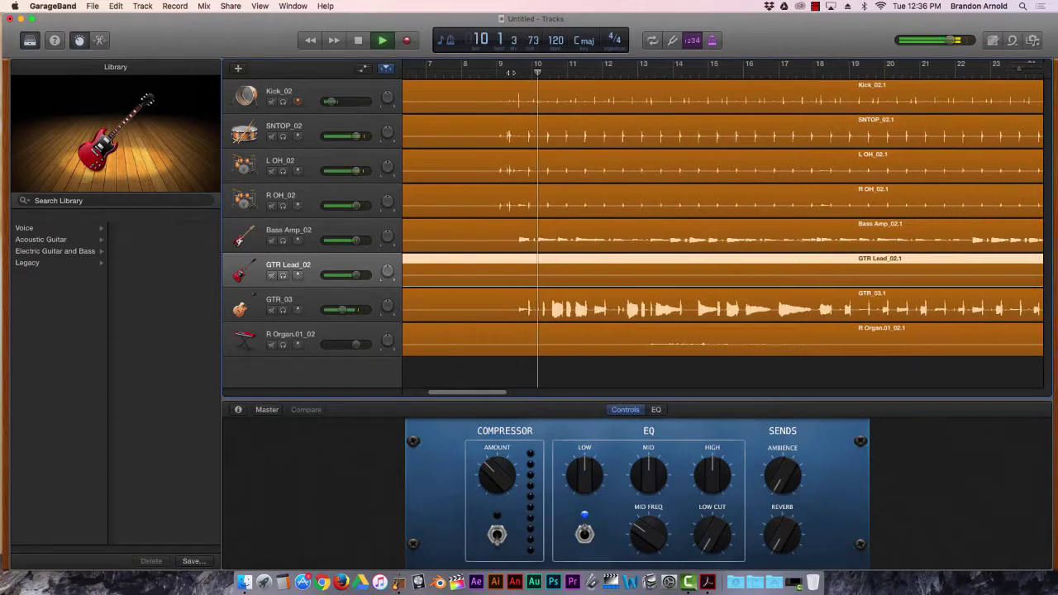
left_click_drag(342, 310, 334, 310)
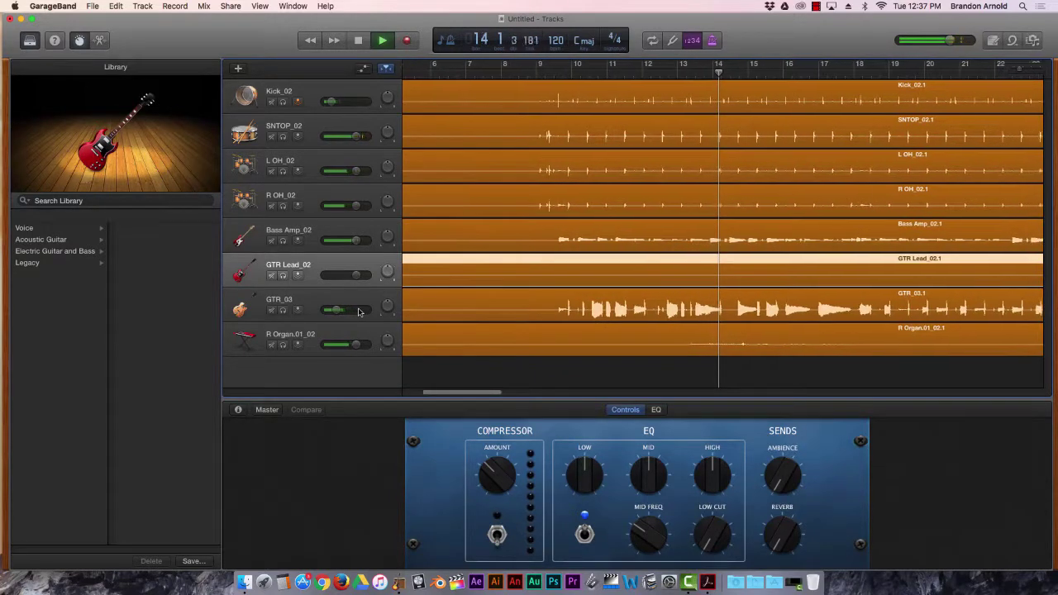
key("space")
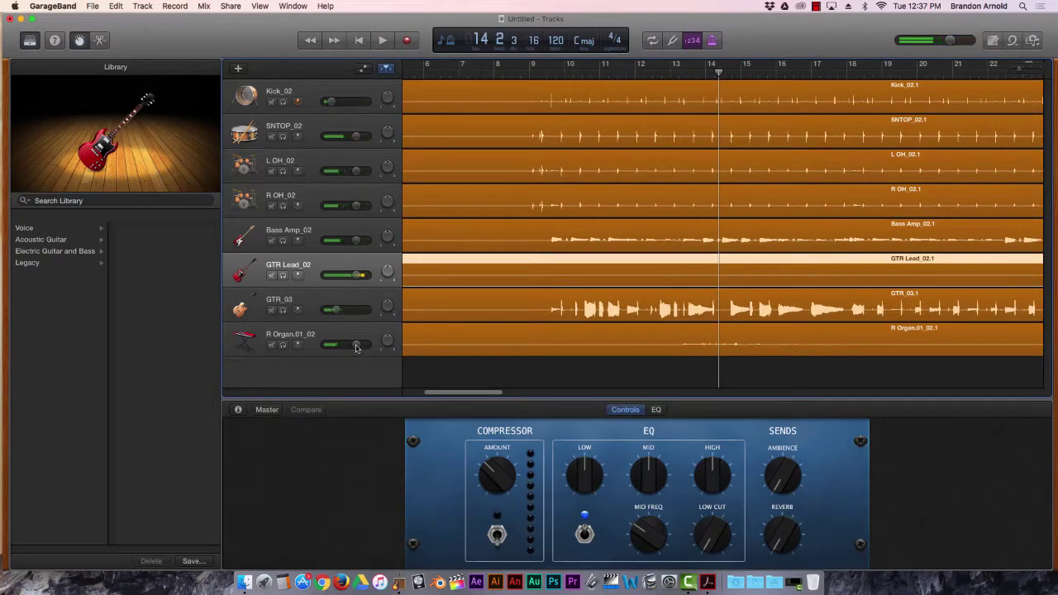
- Raise R Organ.01_02 to +1.2 dB and Kick_02 to about -10.6 dB, listening after each
left_click_drag(356, 348, 359, 347)
key("space")
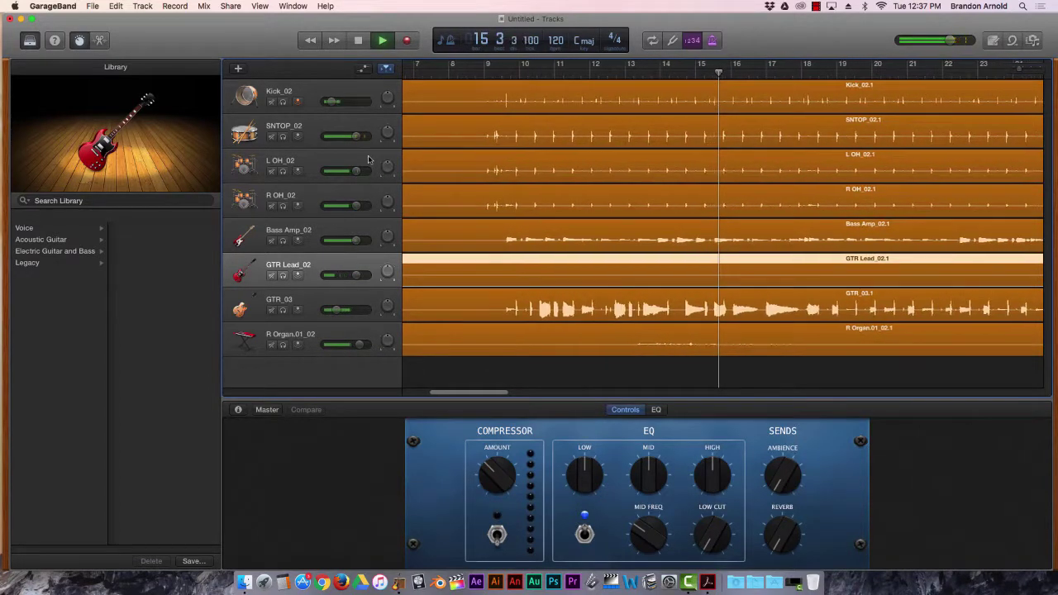
key("space")
left_click_drag(332, 101, 357, 107)
key("space")
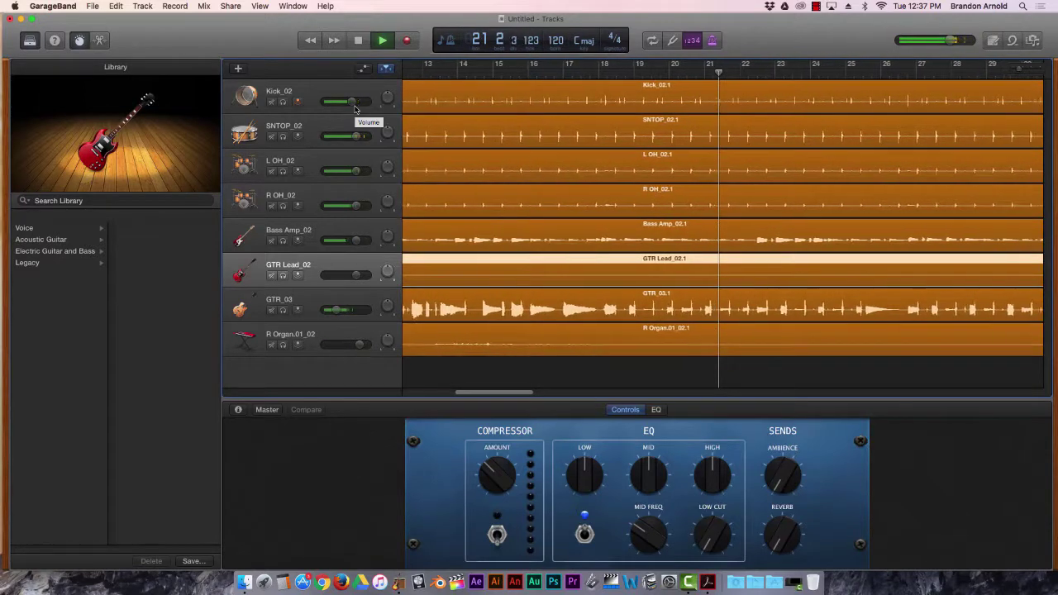
key("space")
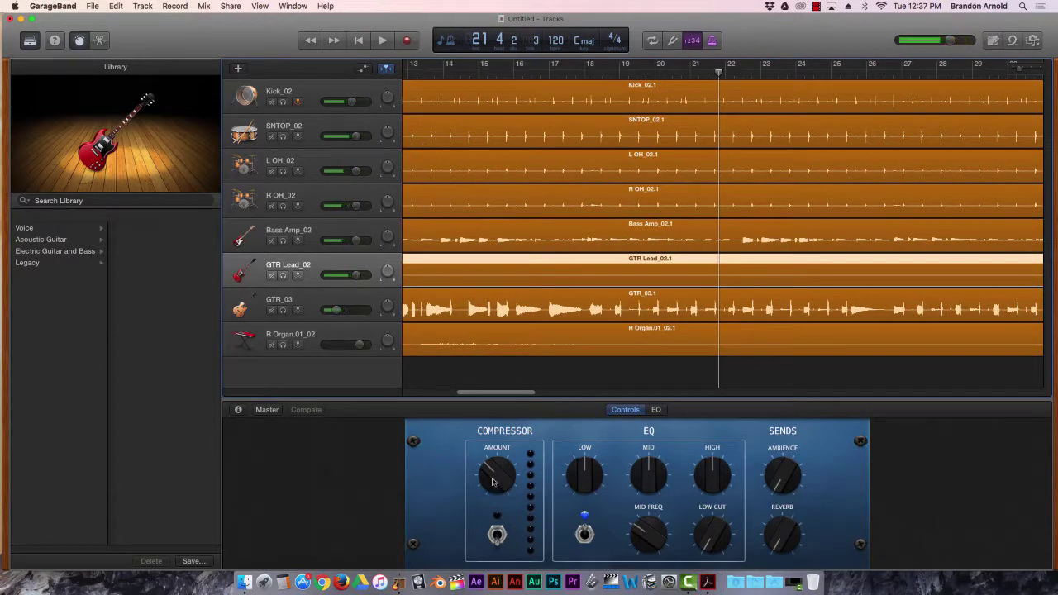
mouse_move(529, 394)
left_mouse_down()
mouse_move(469, 394)
mouse_move(522, 395)
left_mouse_up()
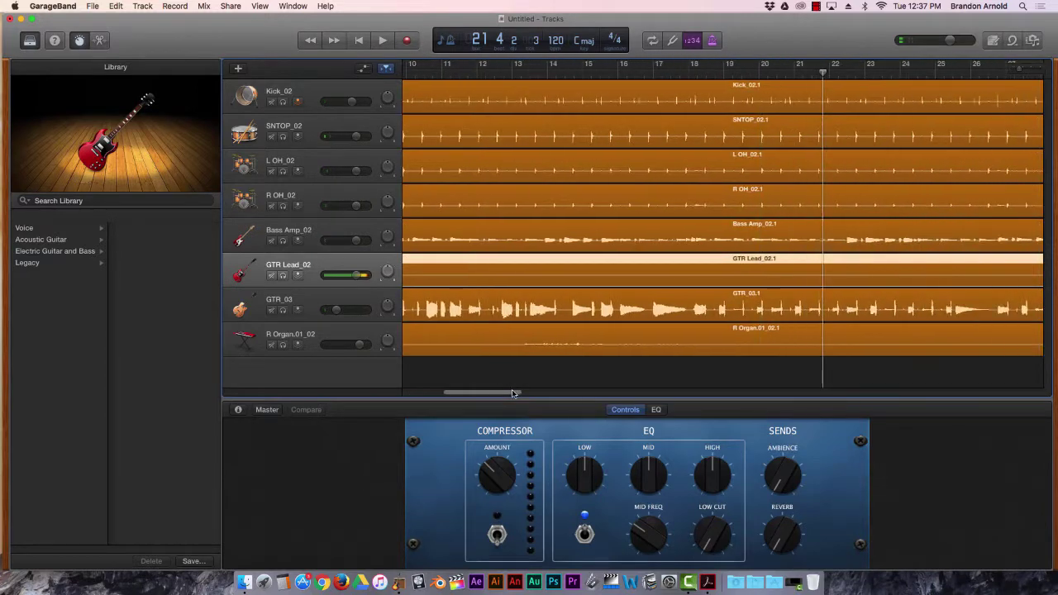
- Show automation and add two points on GTR_03's volume line, lowering one near bar 20
left_click(365, 69)
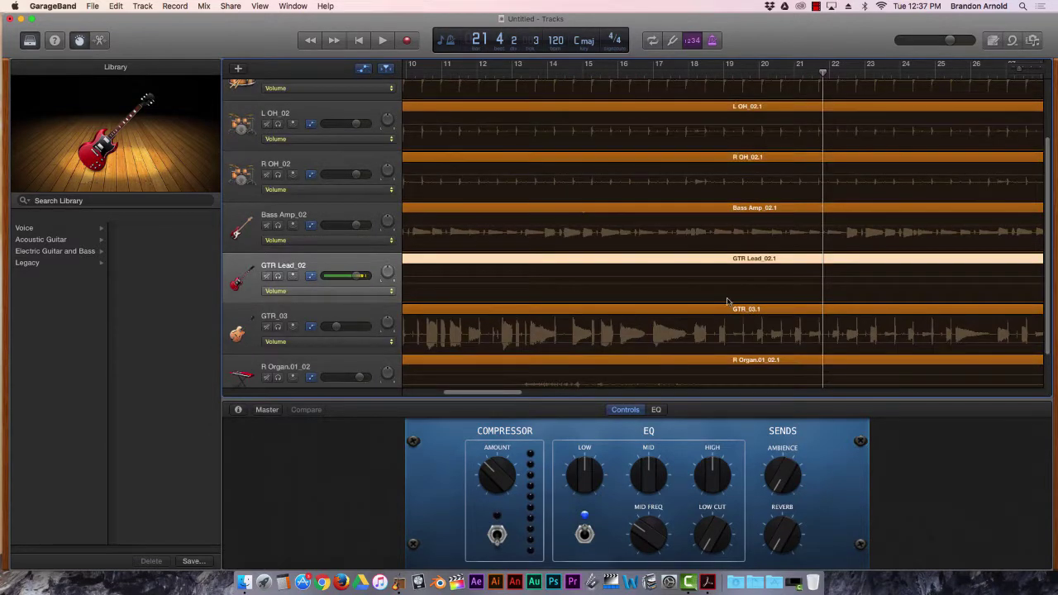
left_click(648, 345)
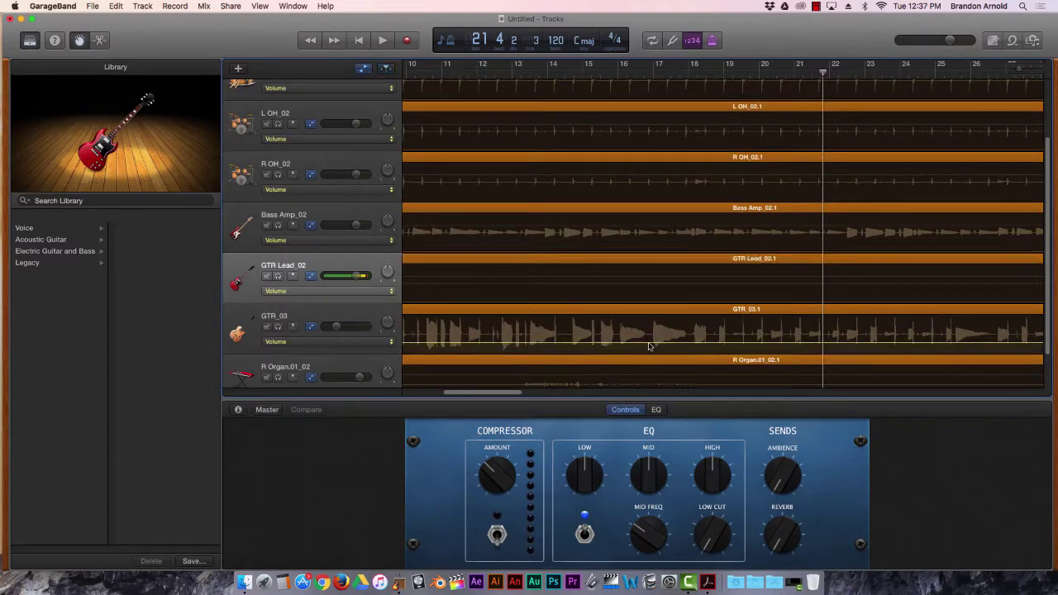
left_click(761, 342)
left_click(892, 343)
left_click_drag(762, 344, 761, 348)
left_click(625, 73)
key("space")
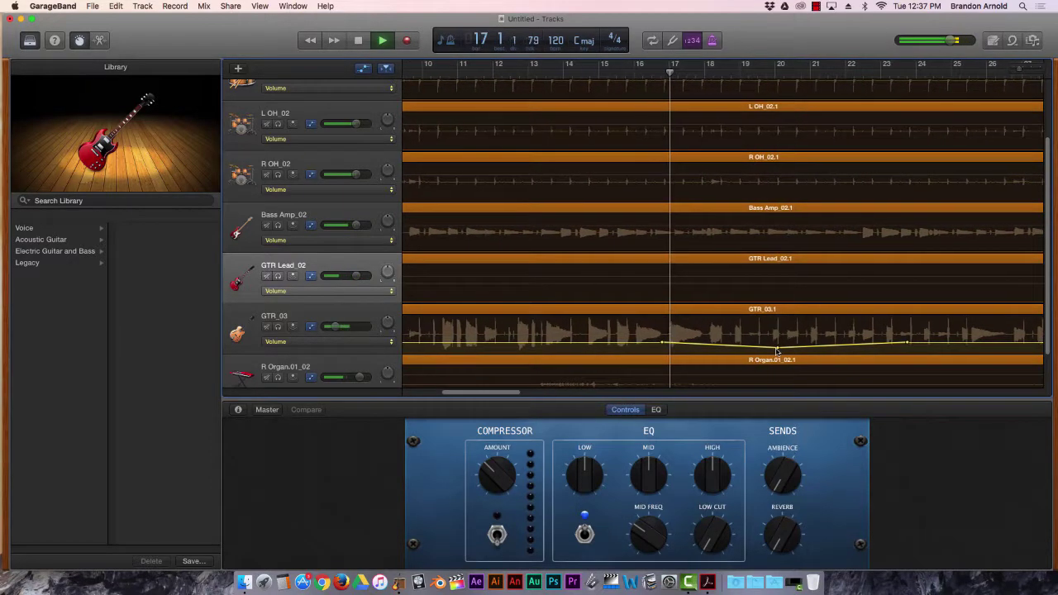
left_click_drag(771, 349, 781, 348)
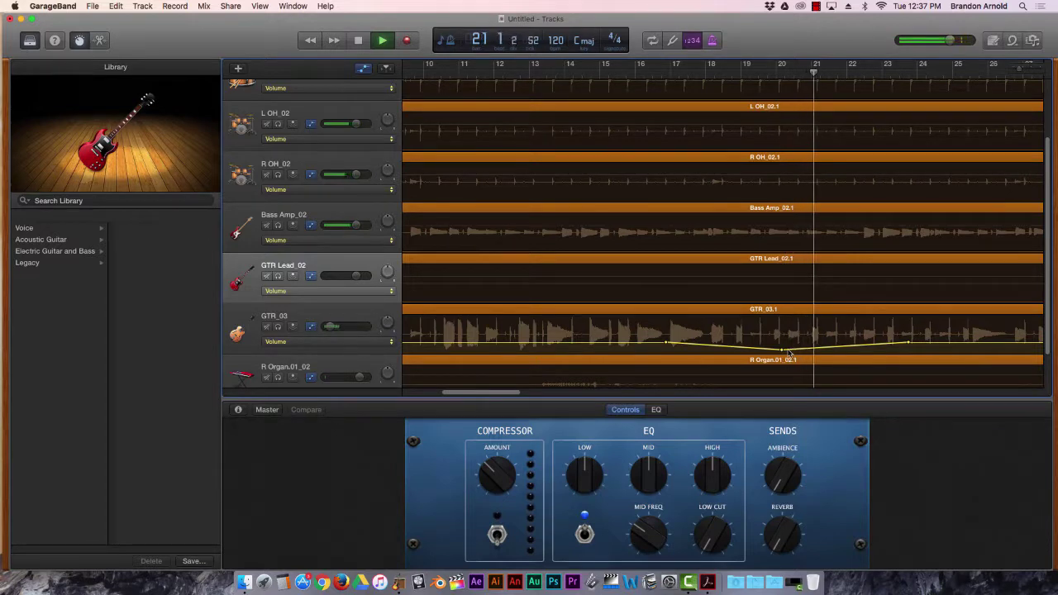
key("space")
- Move the quiet GTR_03 point to bar 16, bring volume back to -15.4 dB, and play it
left_click_drag(784, 351, 666, 351)
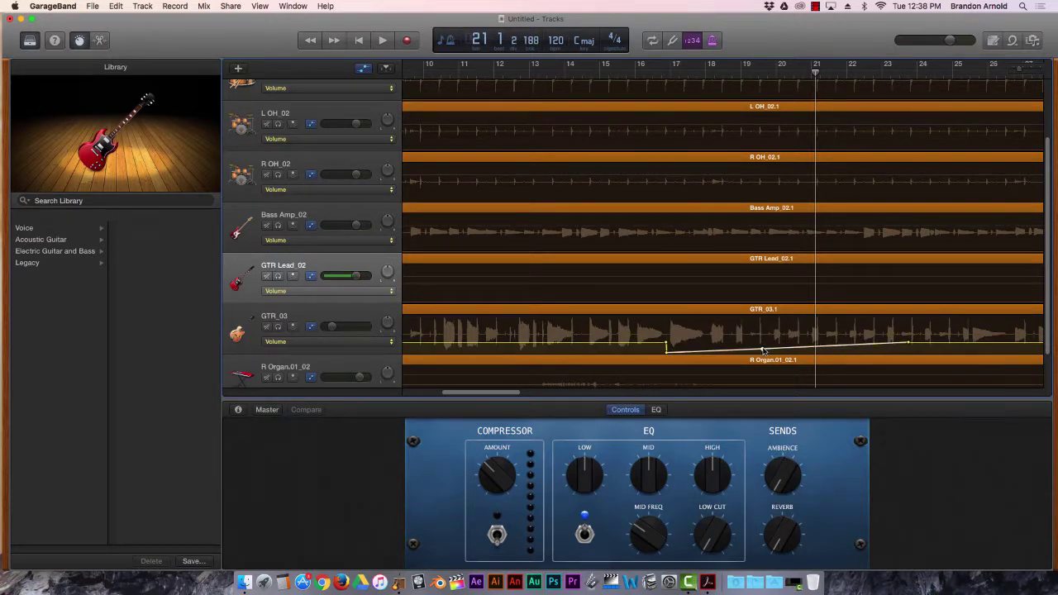
mouse_move(762, 349)
left_mouse_down()
mouse_move(826, 347)
mouse_move(765, 342)
left_mouse_up()
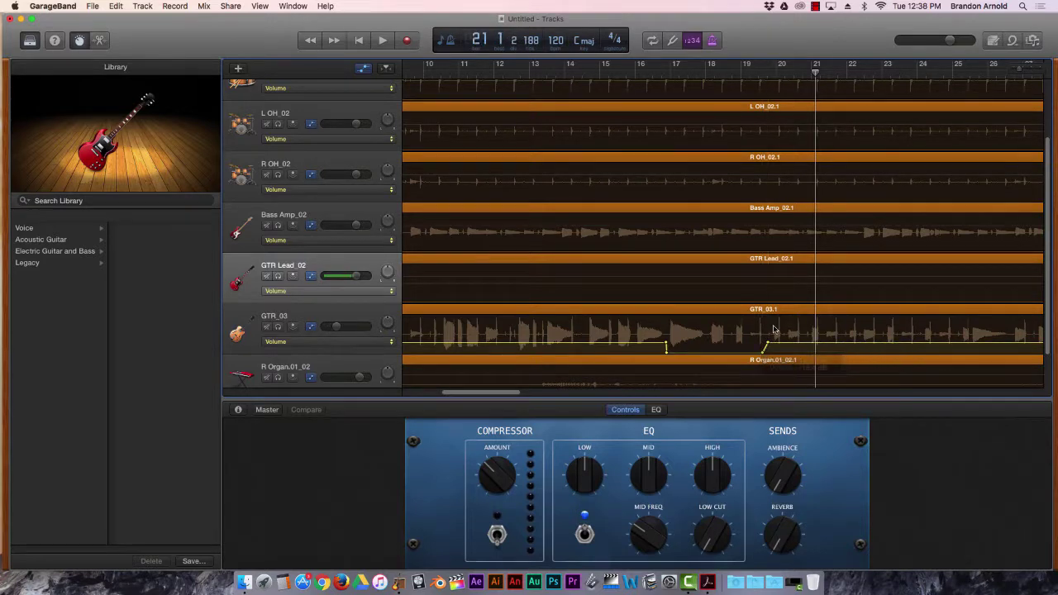
left_click(636, 73)
key("space")
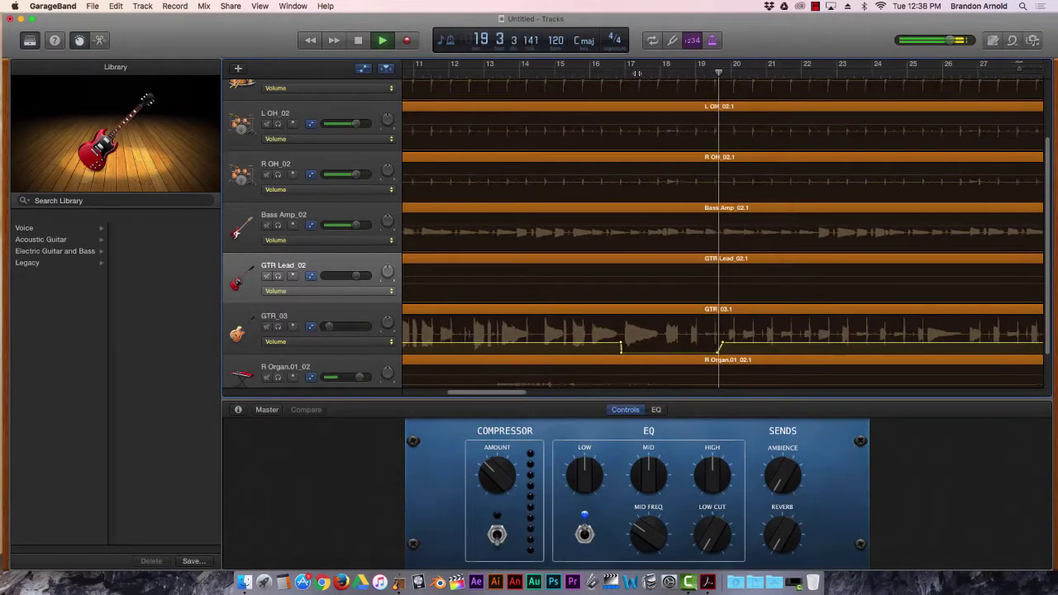
key("space")
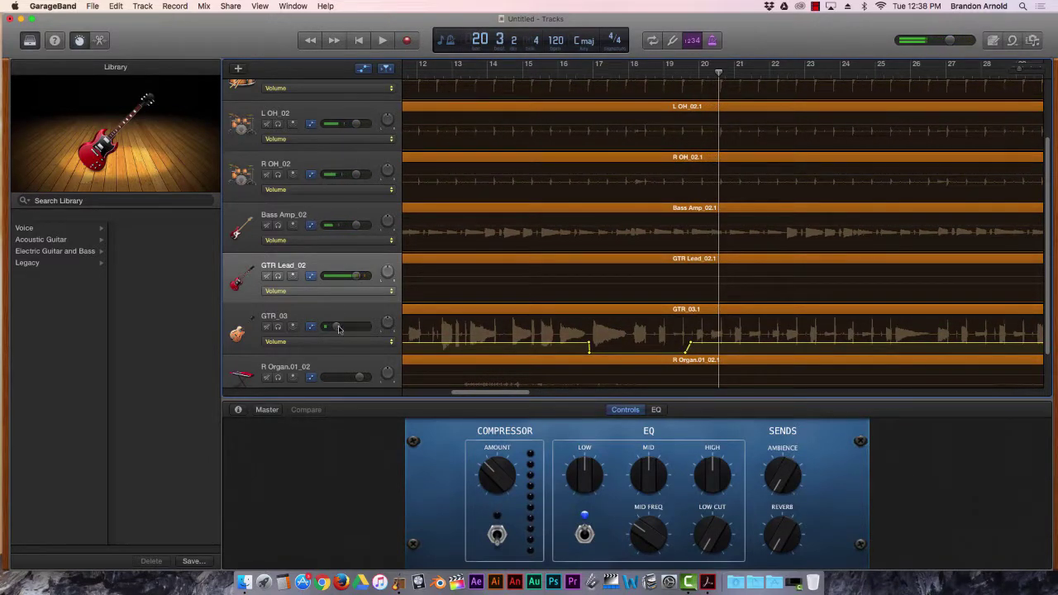
- Open the SNTOP_02 region in the audio editor and start playback
scroll(349, 154, "up", 3)
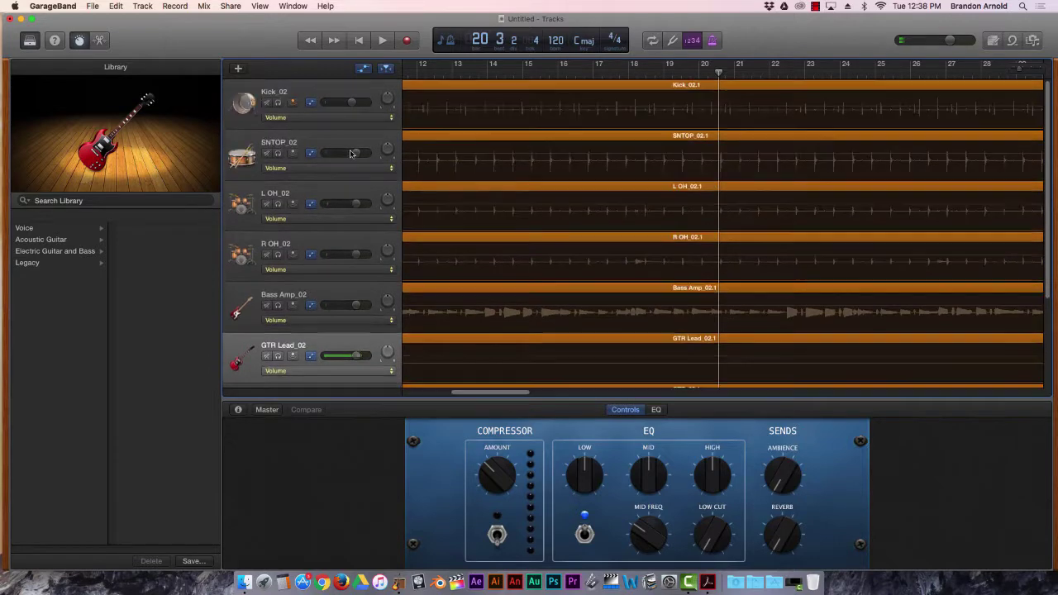
left_click(332, 341)
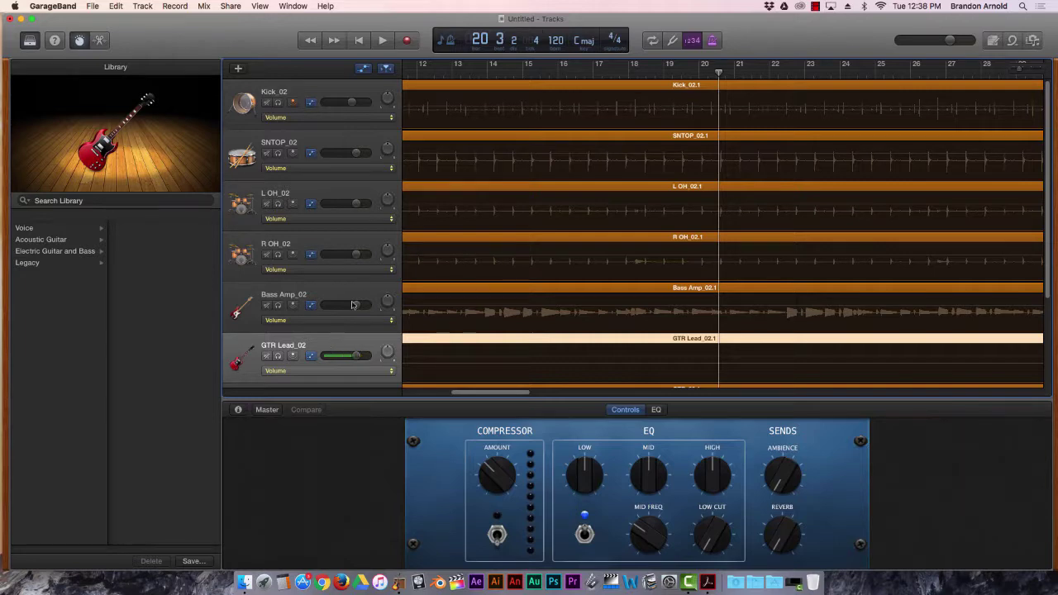
left_click(334, 91)
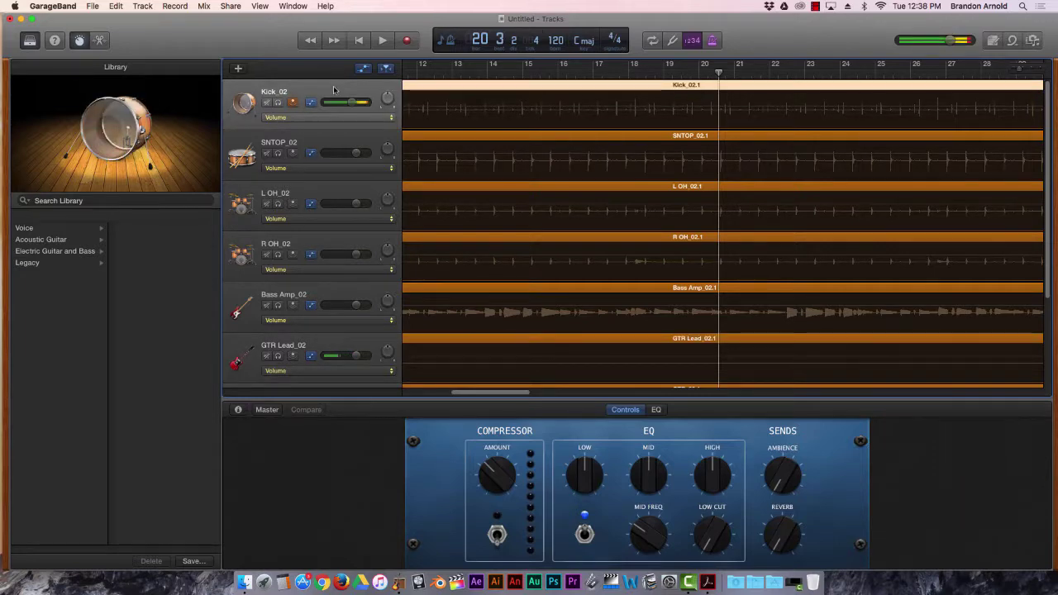
key("e")
left_click(382, 39)
key("Down")
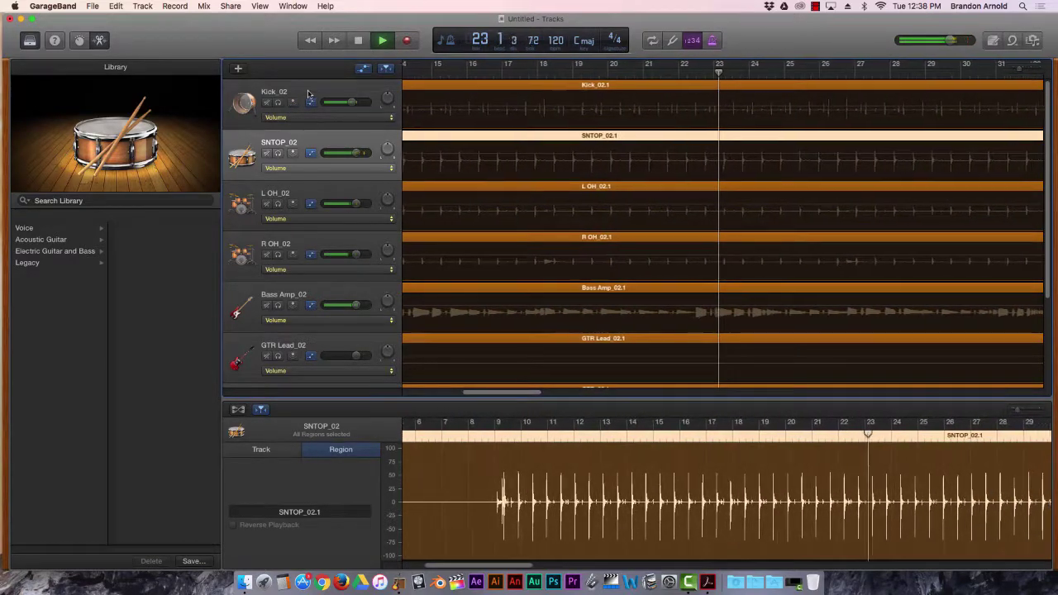
- Solo the Kick_02 track and play it alone from bar 17
left_click(307, 93)
key("space")
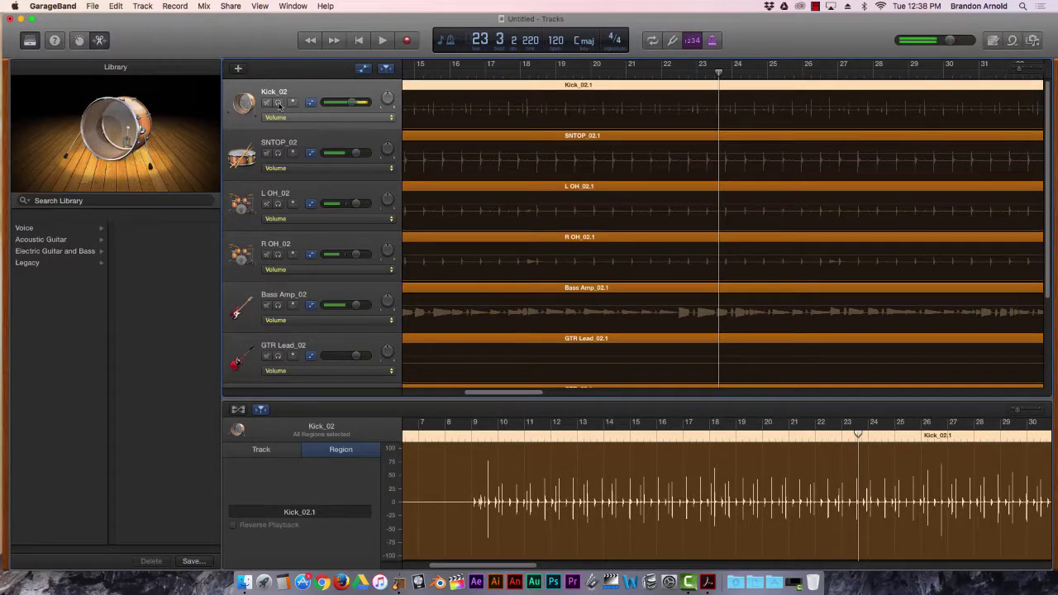
left_click(278, 103)
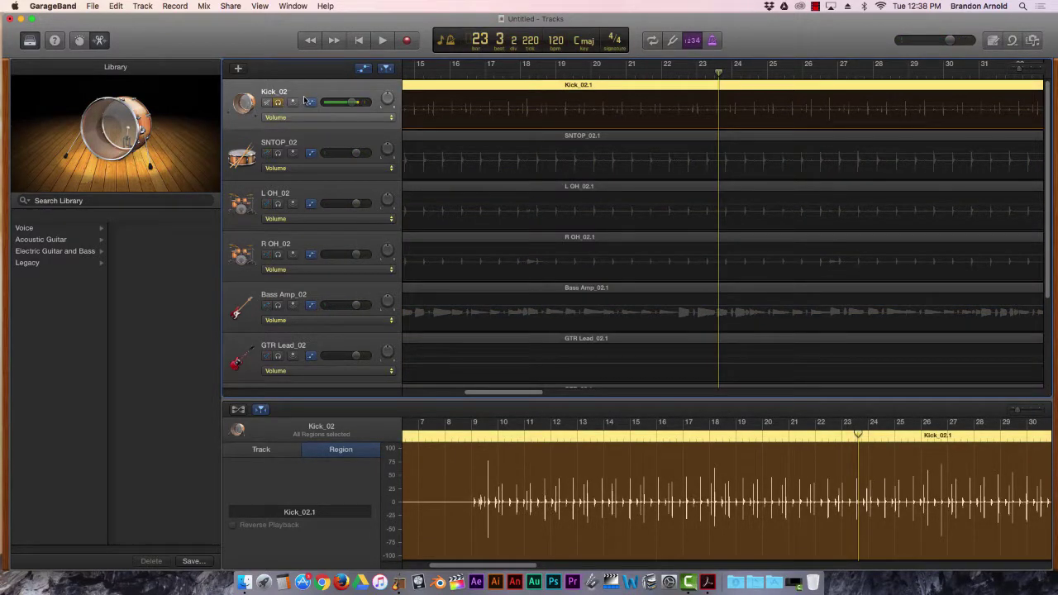
left_click(485, 72)
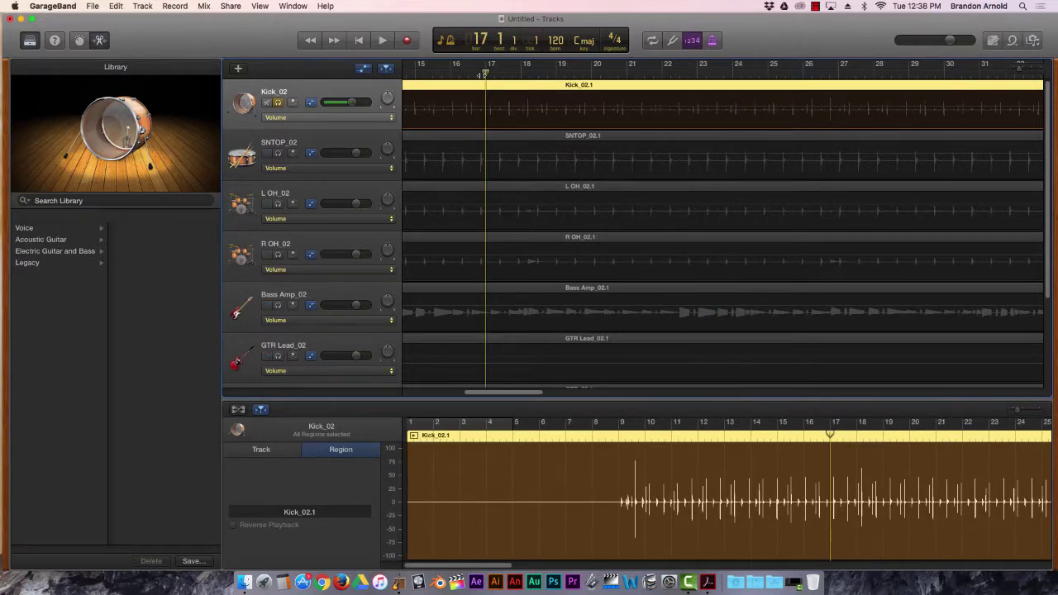
key("space")
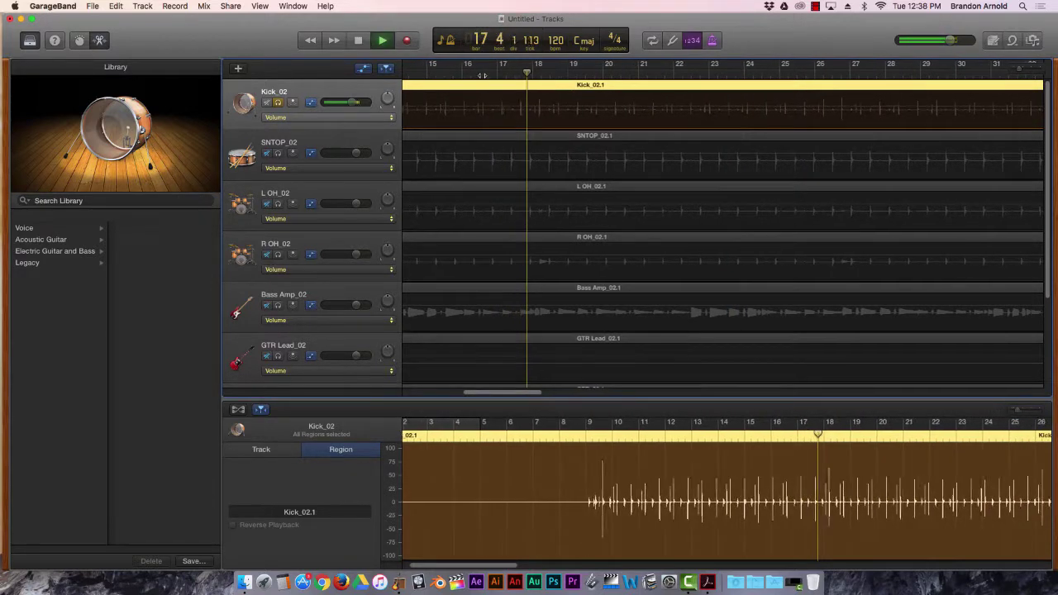
key("space")
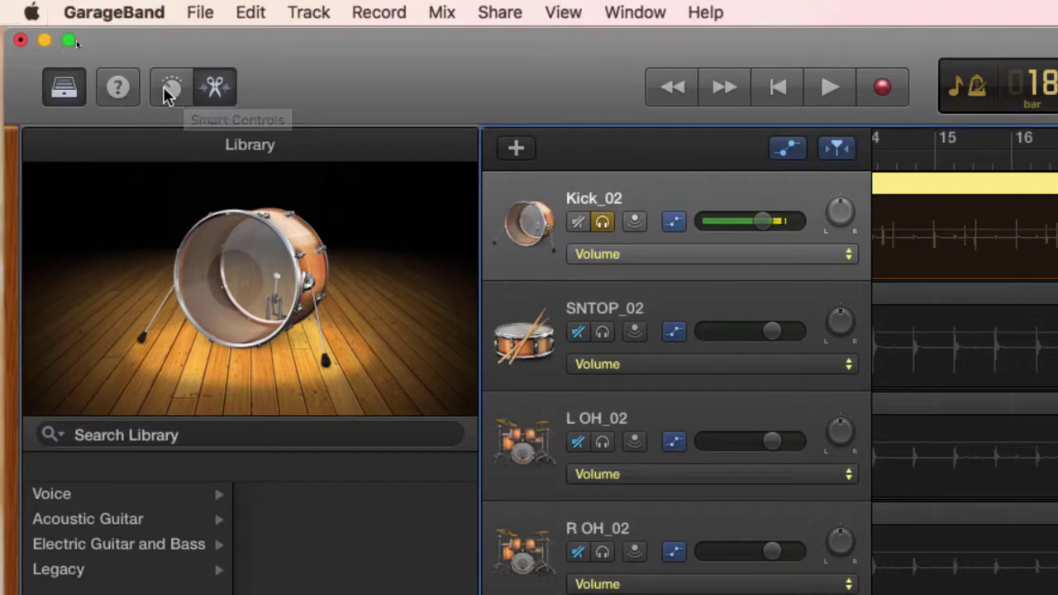
- Turn on the Kick_02 compressor, raise its amount, and compare it bypassed and on
left_click(168, 89)
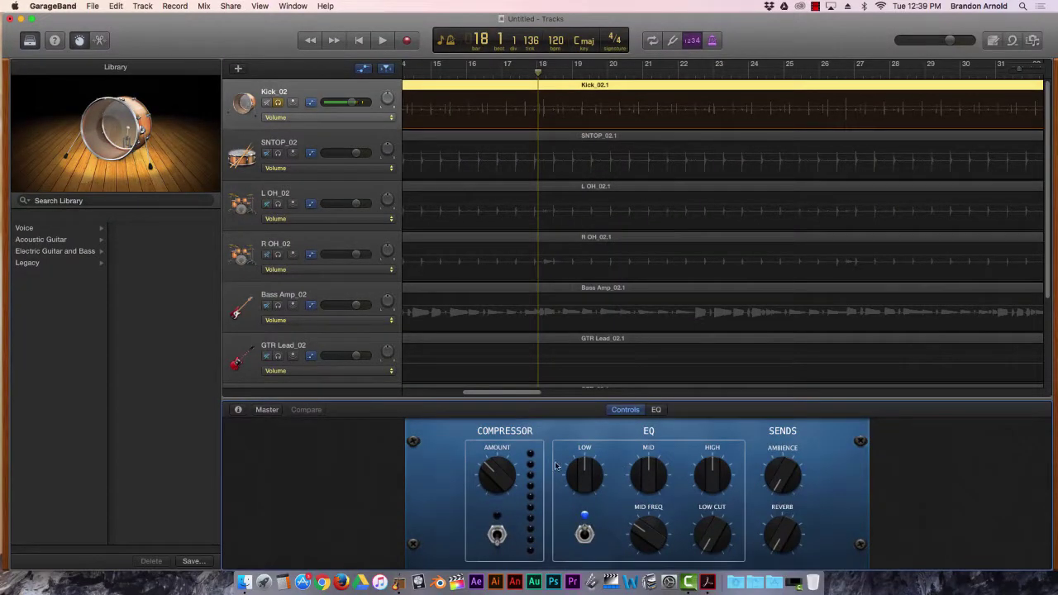
key("space")
left_click(499, 534)
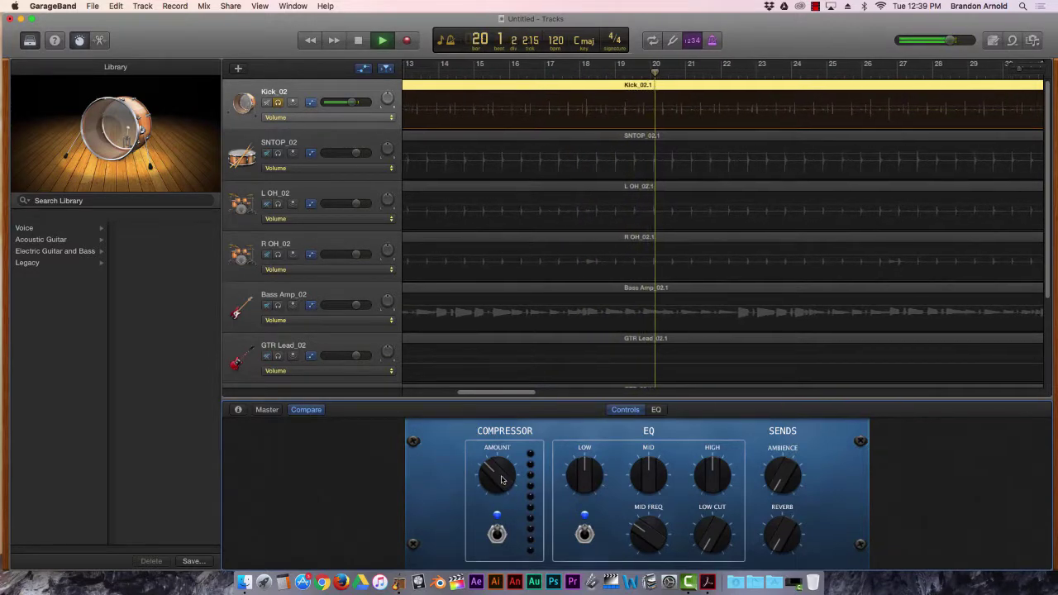
left_click_drag(493, 459, 499, 457)
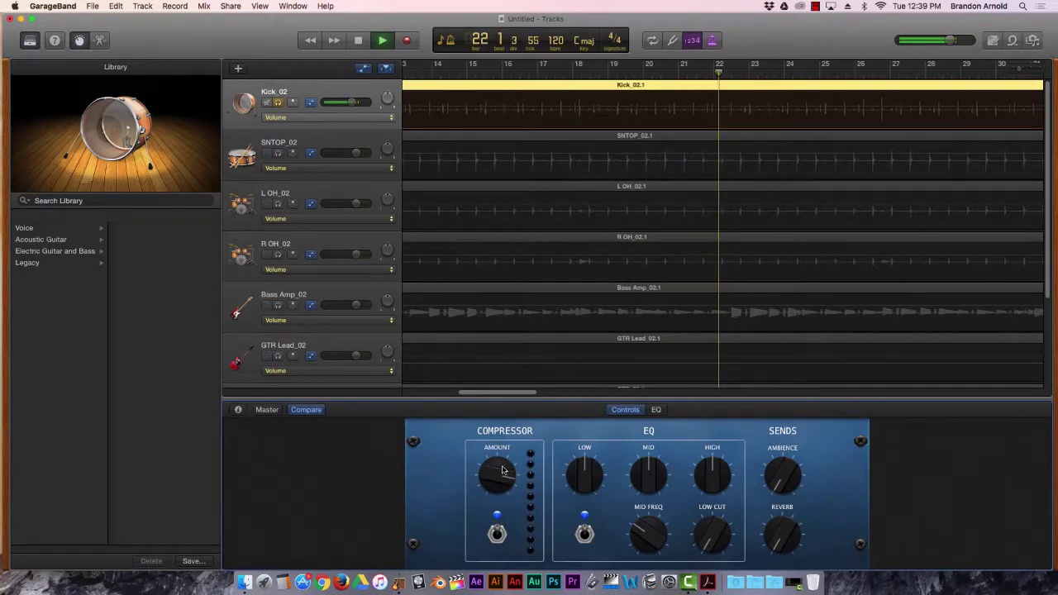
left_click_drag(491, 475, 494, 465)
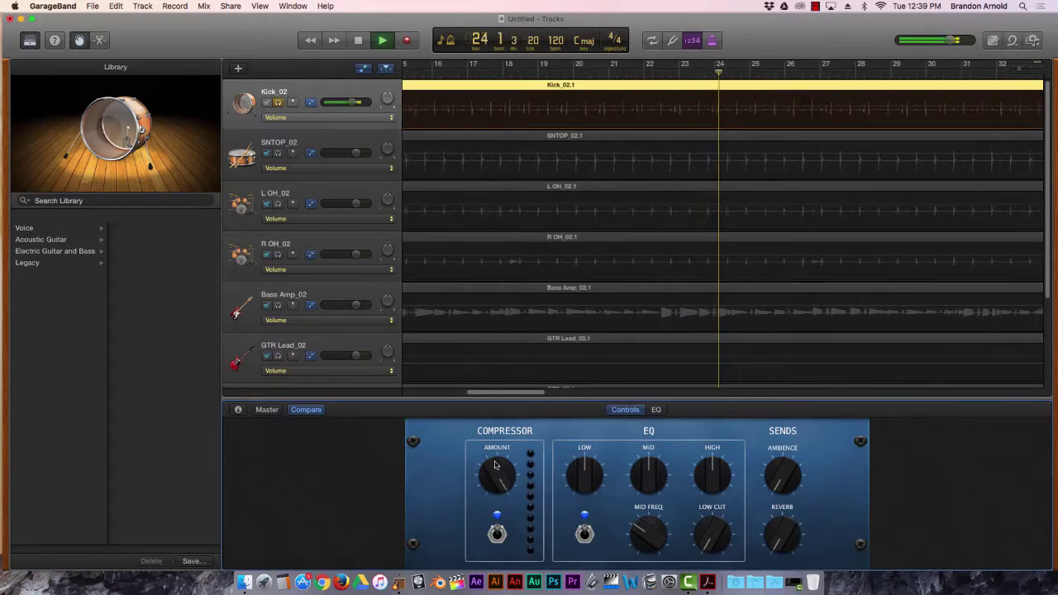
left_click(496, 533)
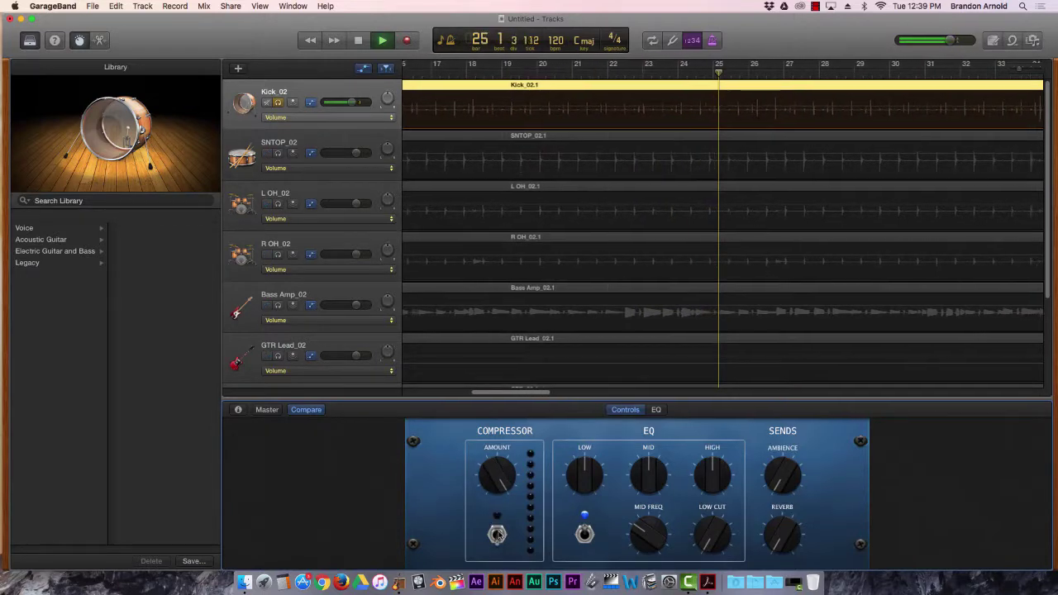
left_click(497, 533)
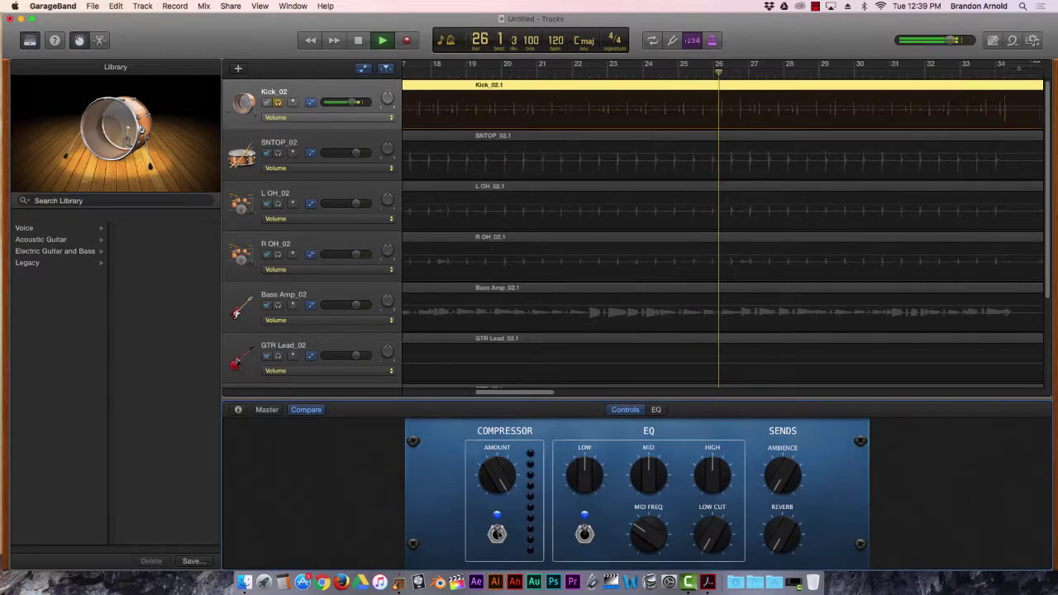
key("space")
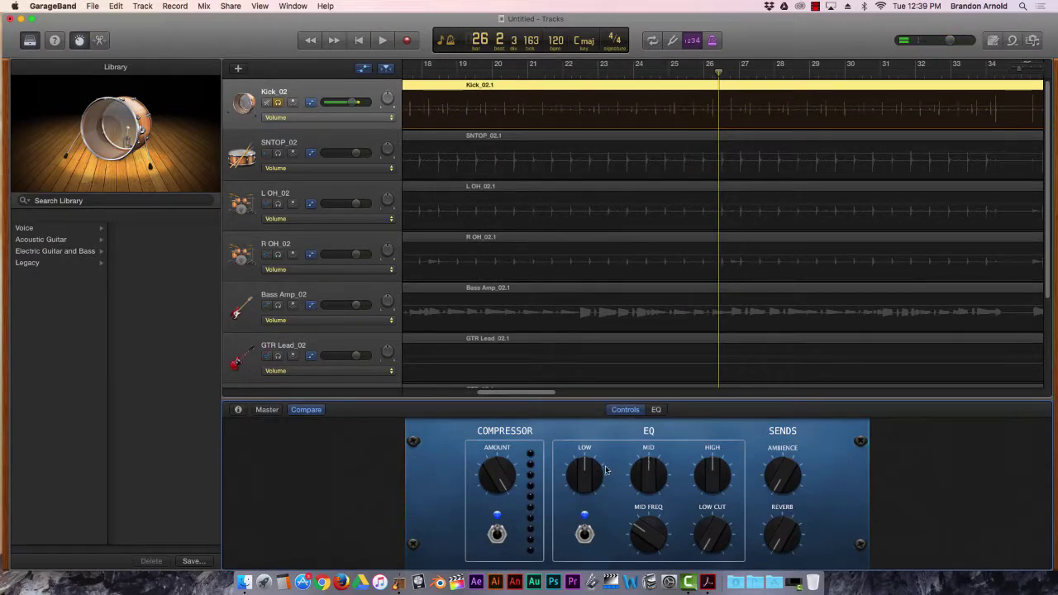
- Boost the kick's low EQ, cut its mids and highs, and compare EQ off and on
left_click_drag(589, 453, 589, 448)
left_click_drag(645, 475, 639, 494)
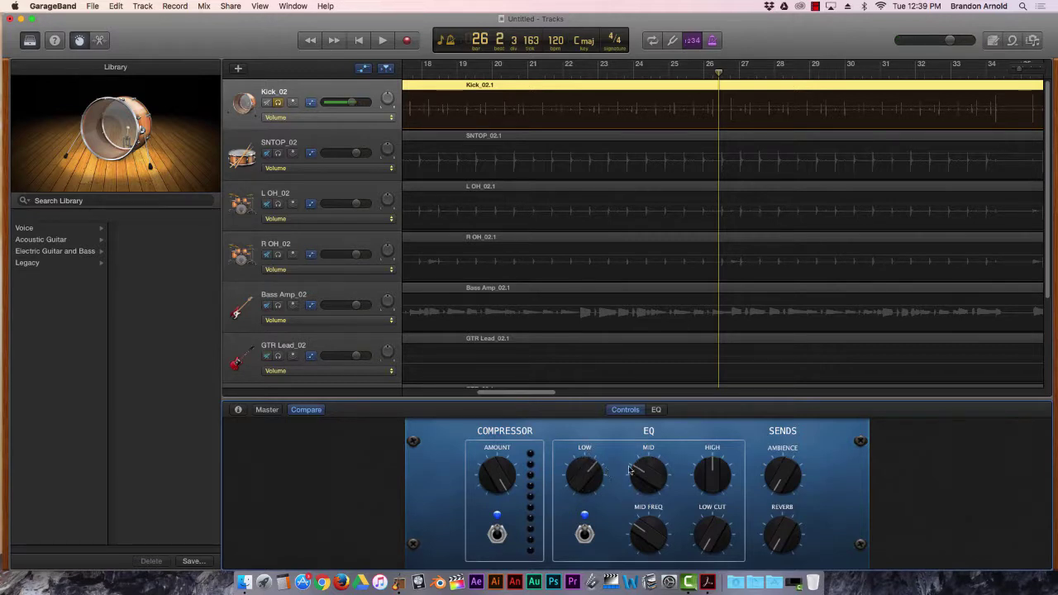
left_click_drag(708, 470, 699, 491)
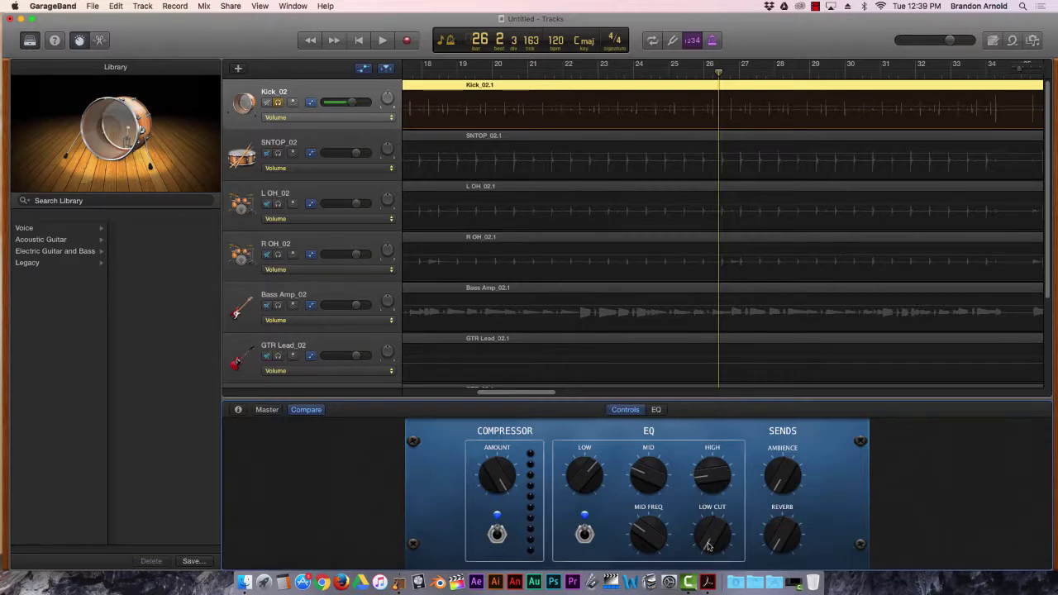
key("space")
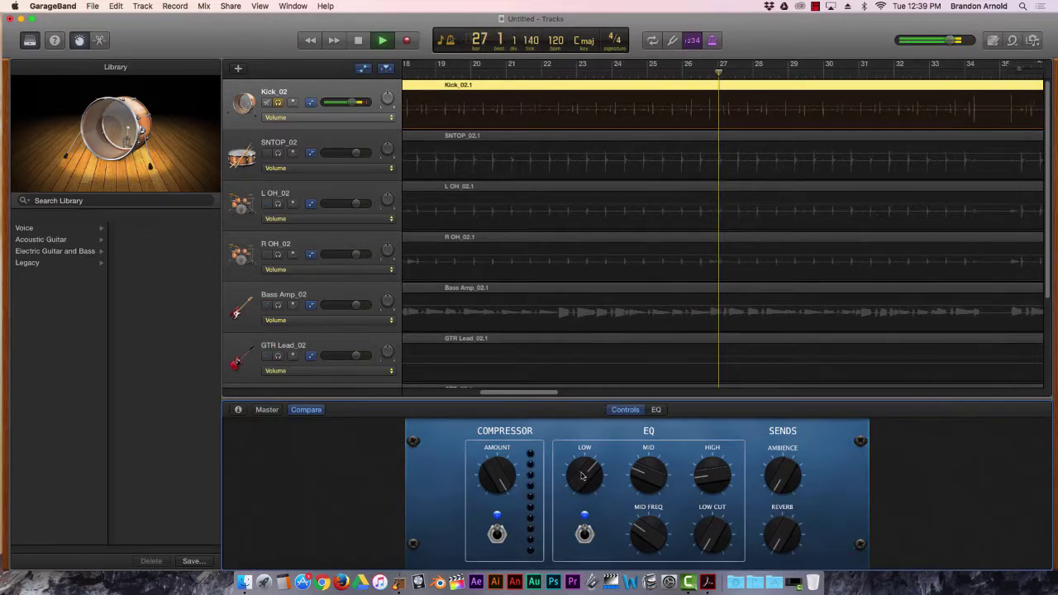
left_click(584, 533)
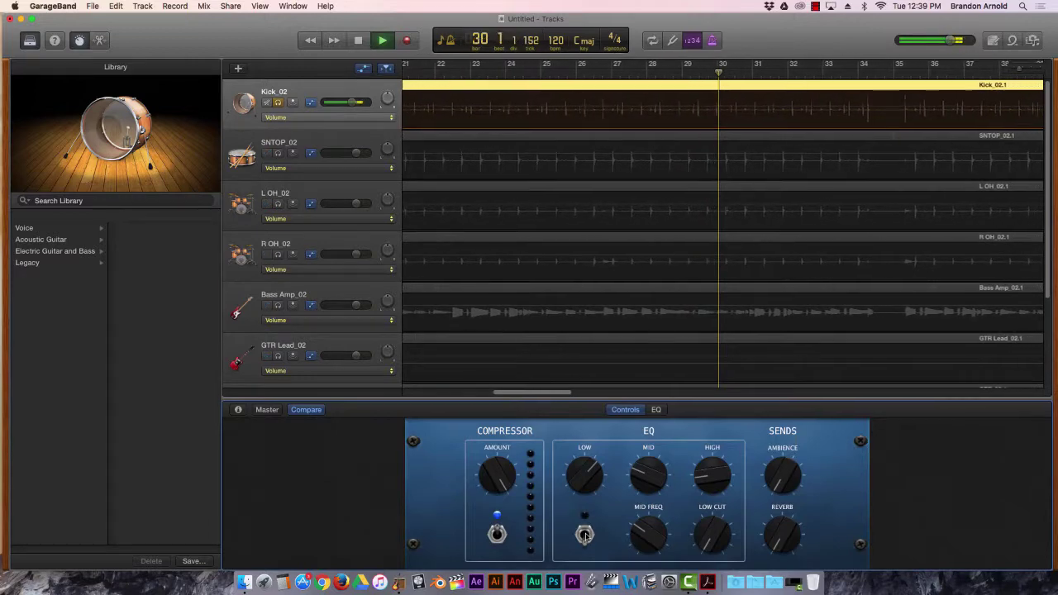
left_click(584, 534)
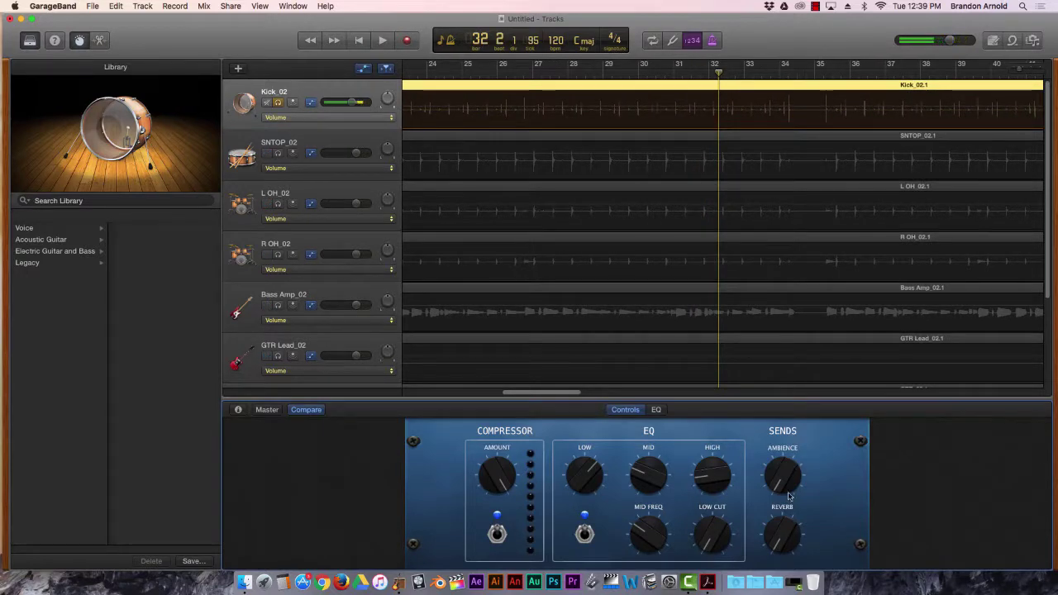
- Audition a raised kick reverb send, then turn reverb and ambience down to minimum
left_click_drag(777, 548, 766, 483)
left_click_drag(775, 527, 770, 417)
key("space")
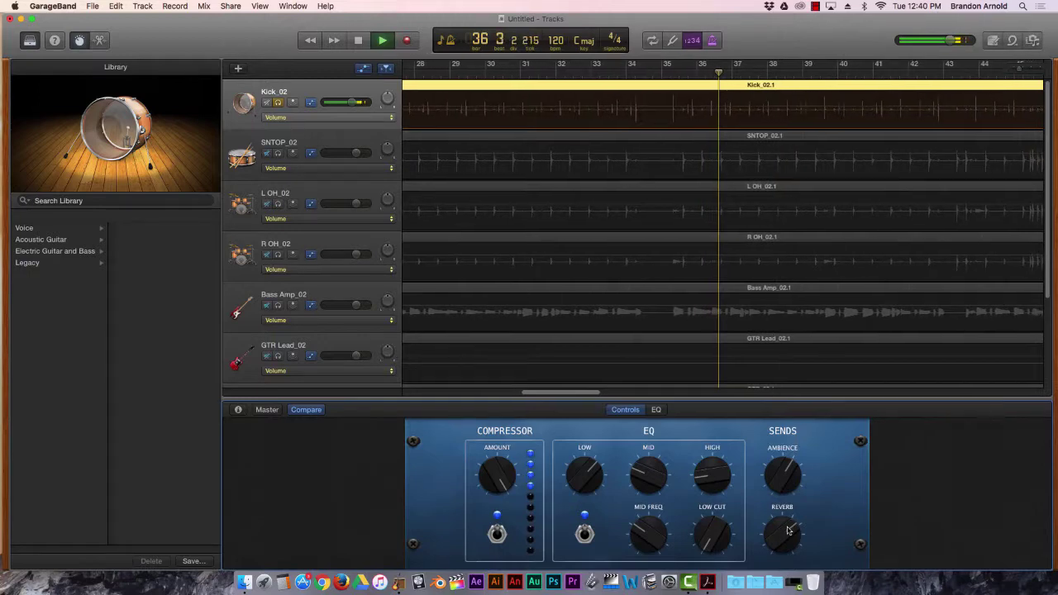
key("space")
left_click_drag(786, 529, 770, 564)
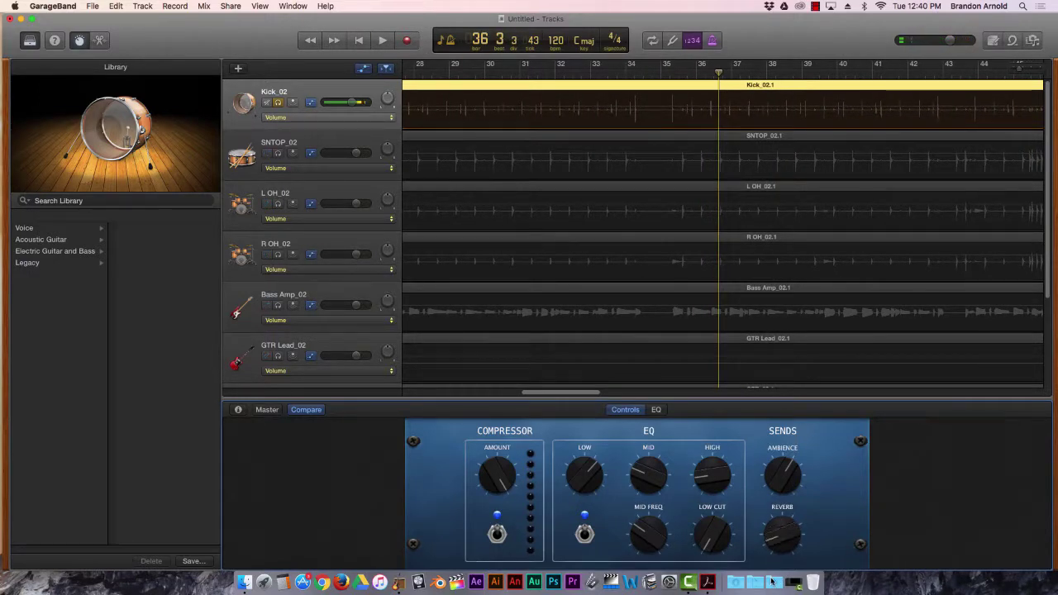
left_click_drag(787, 468, 768, 542)
key("space")
key("space")
- Unsolo Kick_02, solo SNTOP_02, and turn on its compressor with a higher amount
left_click(326, 148)
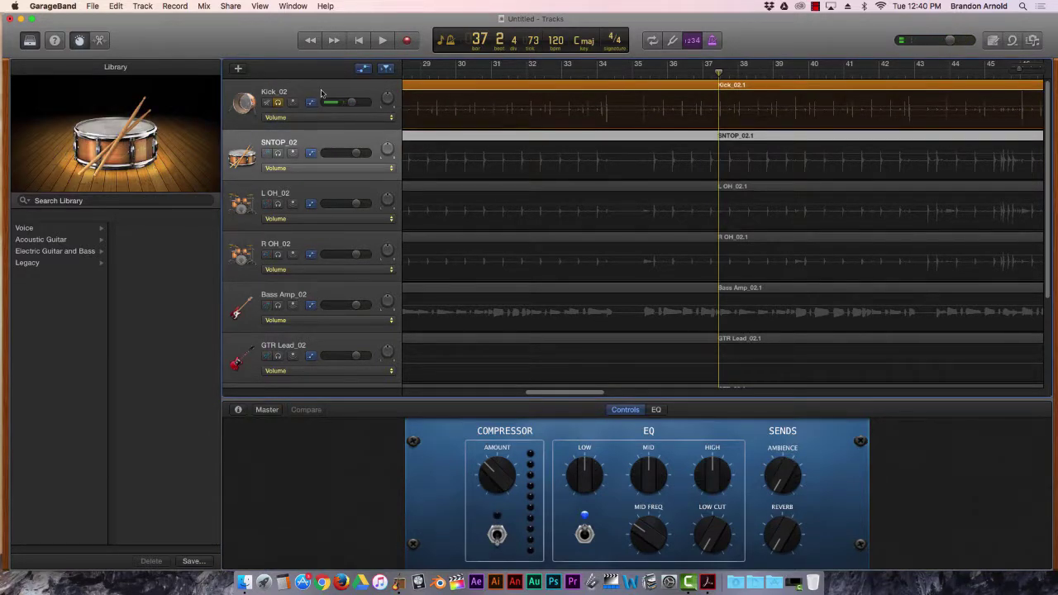
left_click(279, 102)
left_click(278, 153)
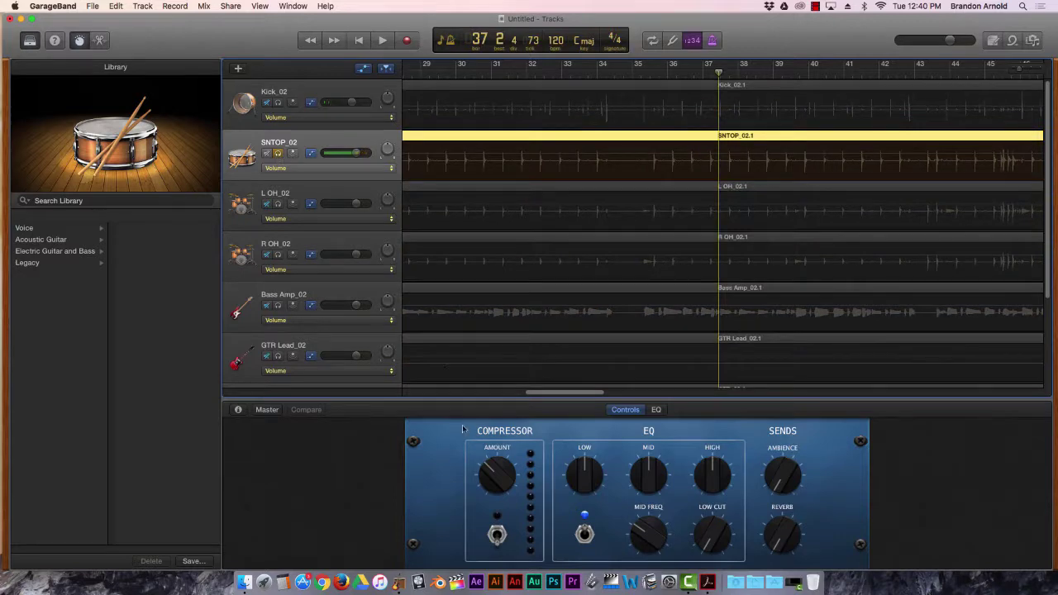
key("space")
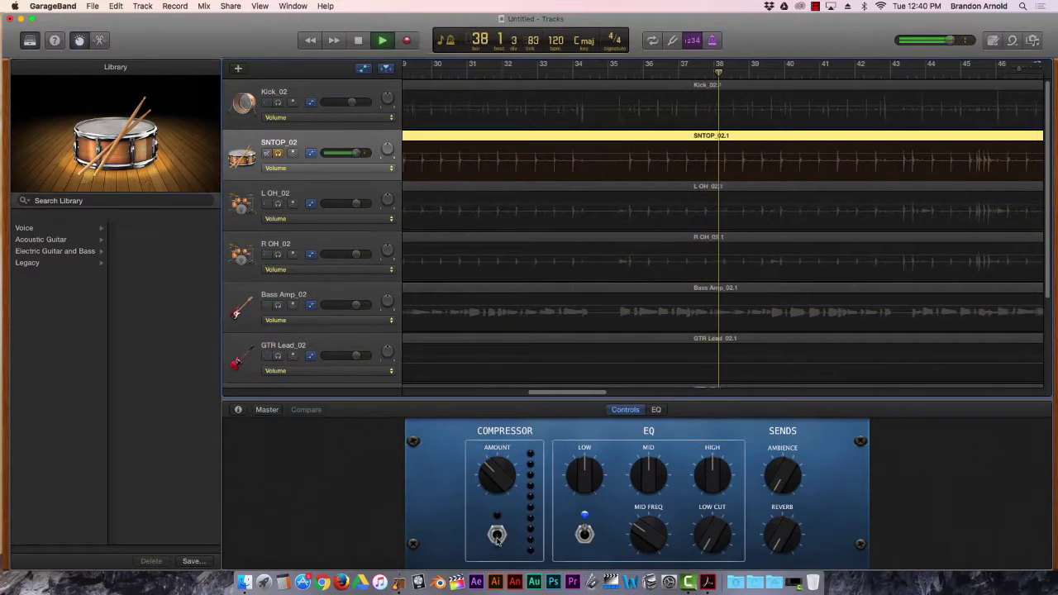
left_click(497, 535)
left_click_drag(493, 469, 488, 397)
left_click_drag(496, 477, 493, 457)
- Compare the snare compressor off and on, leave it on, and reduce the snare's low EQ
left_click(498, 534)
left_click(498, 534)
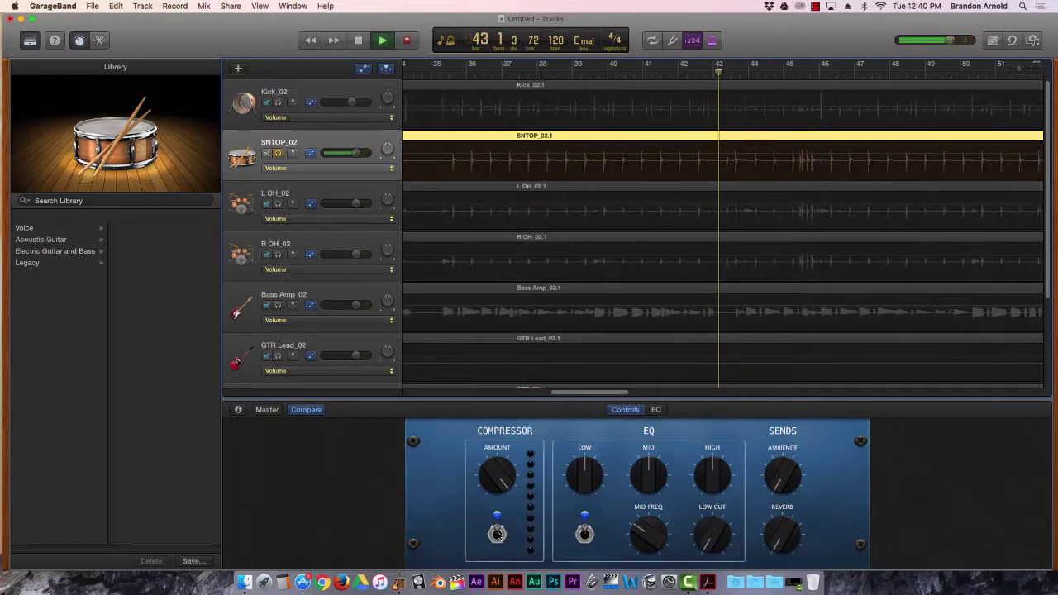
left_click(497, 534)
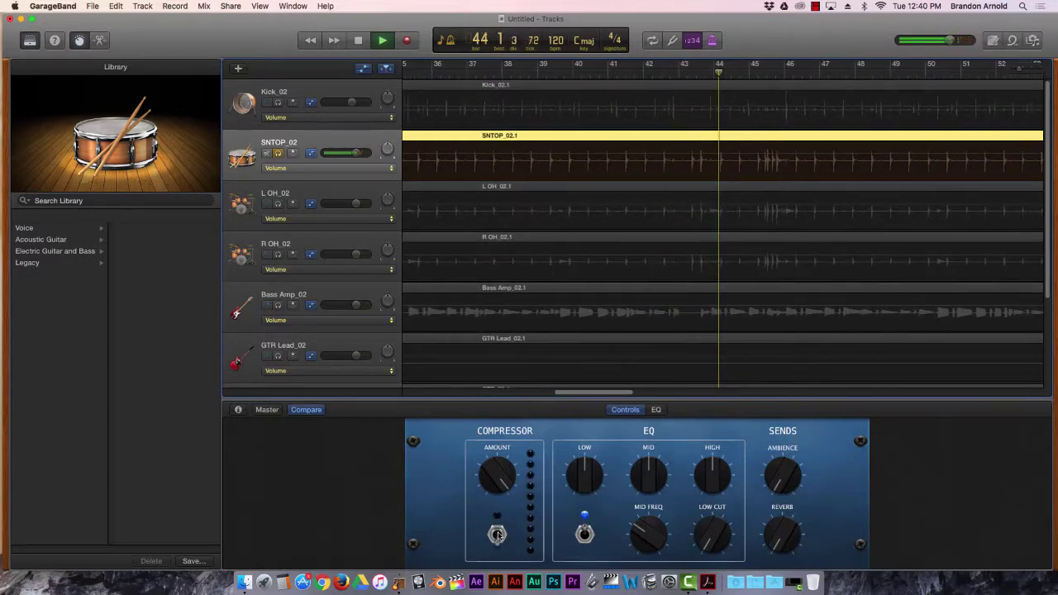
left_click(497, 533)
left_click(497, 534)
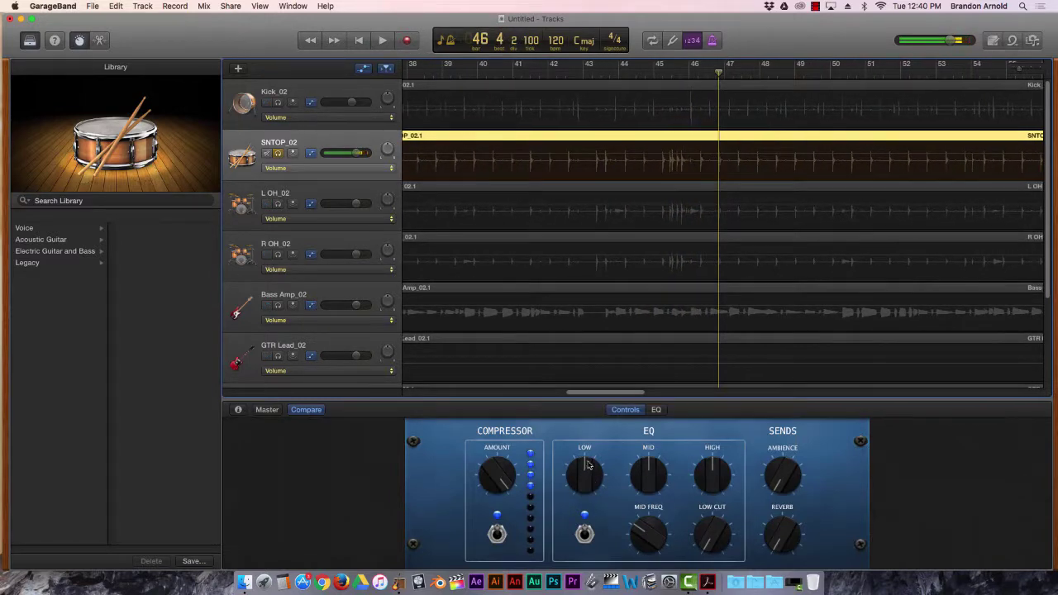
left_click_drag(584, 467, 576, 508)
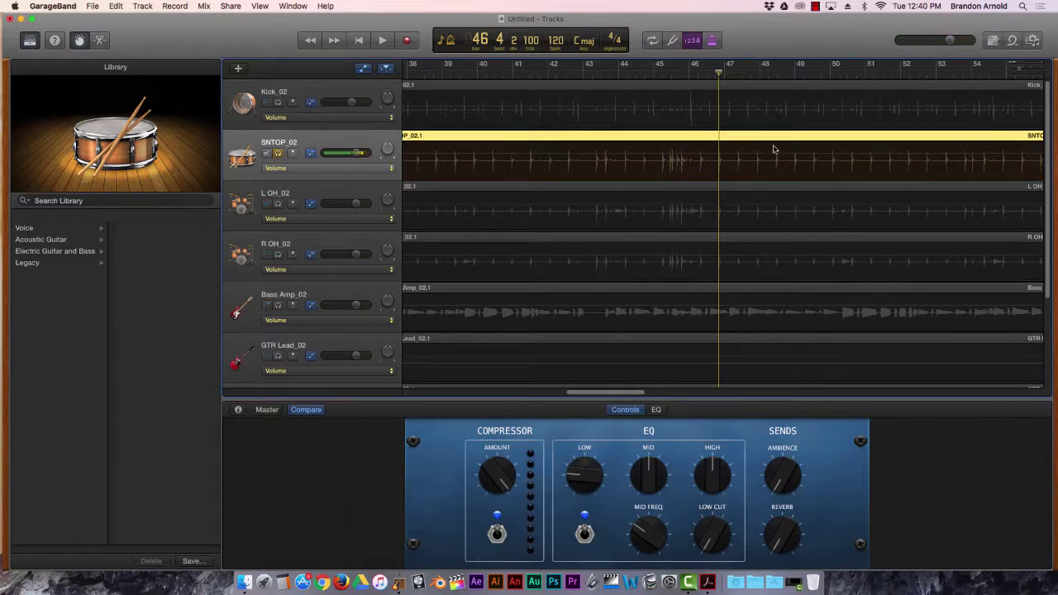
left_click_drag(1020, 72, 1030, 72)
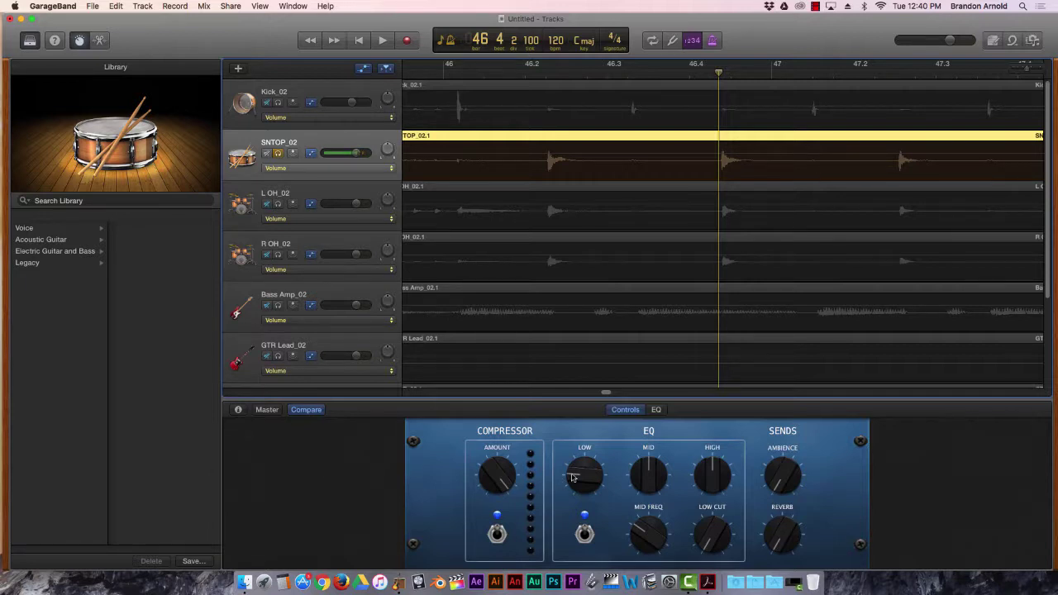
- Cut the snare's low EQ further, boost mid and high, and compare EQ off and on
left_click_drag(571, 476, 574, 494)
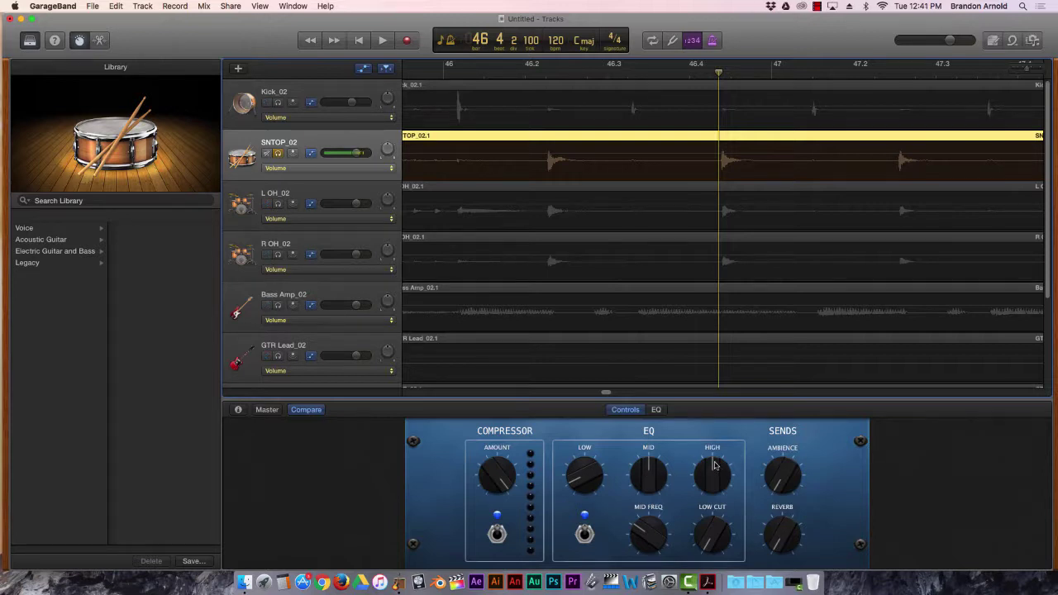
left_click_drag(715, 461, 715, 437)
left_click_drag(645, 459, 650, 449)
key("space")
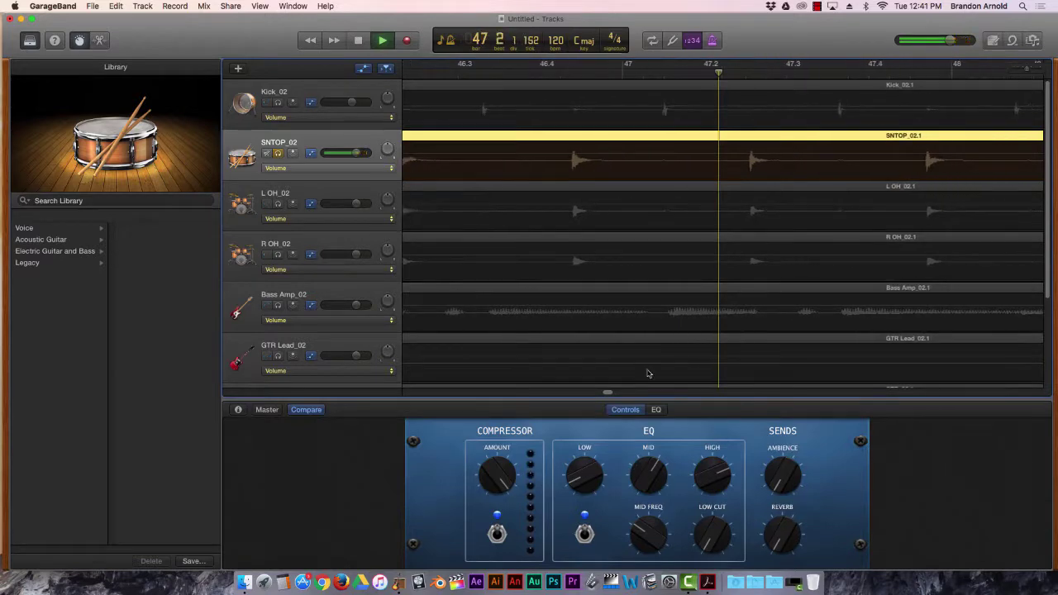
left_click(583, 534)
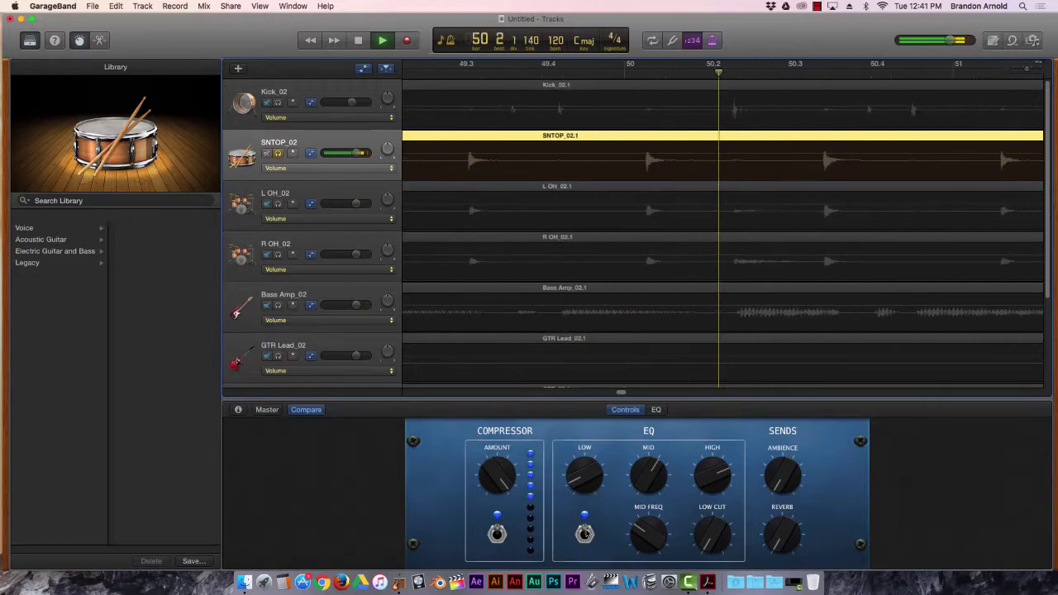
left_click(584, 534)
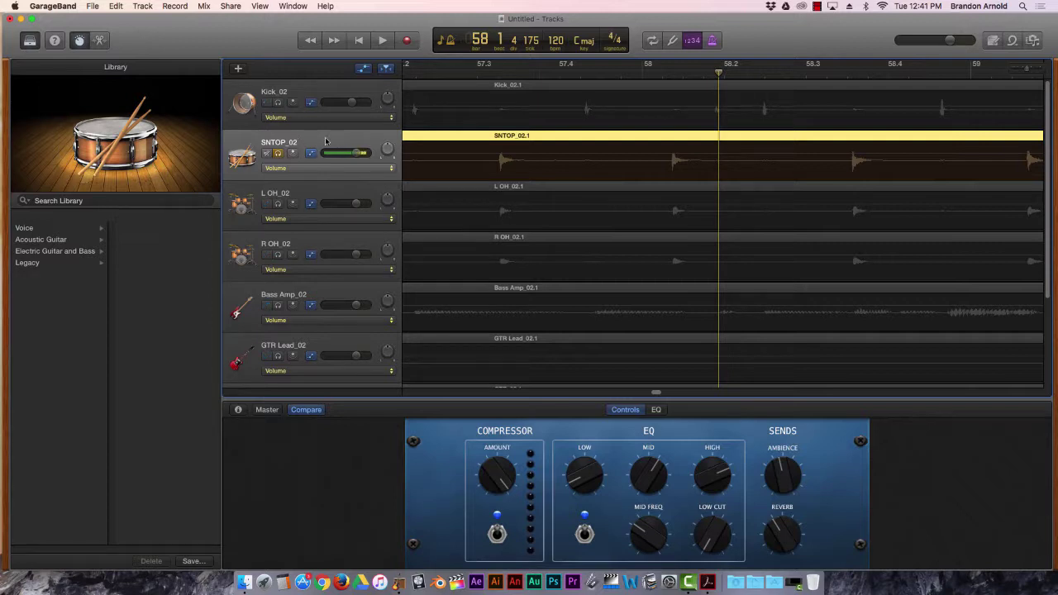
- Solo Kick_02, SNTOP_02, L OH_02 and R OH_02 together and play the drums
left_click(324, 193)
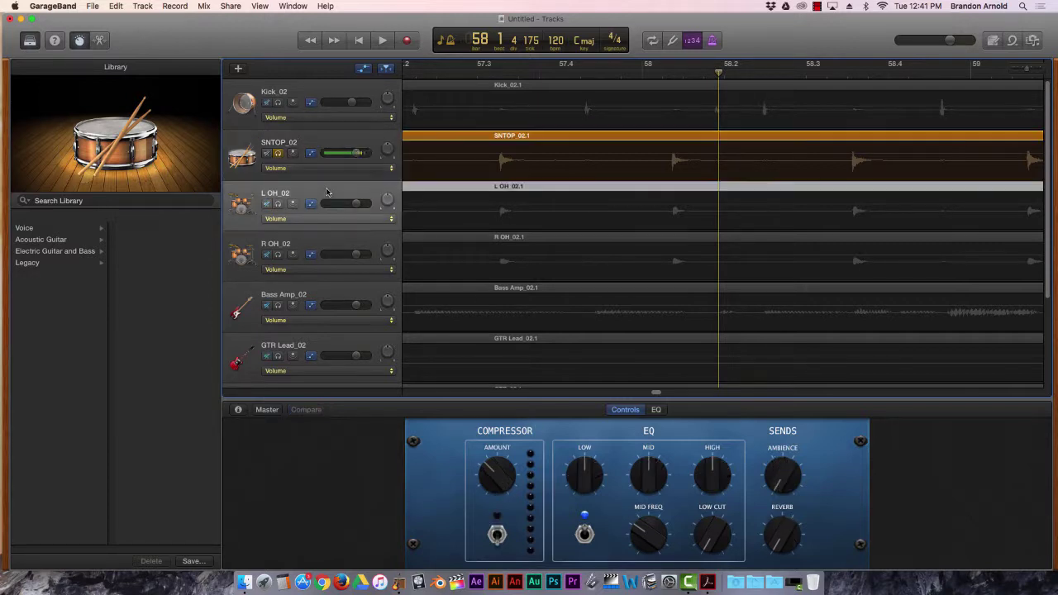
left_click(278, 152)
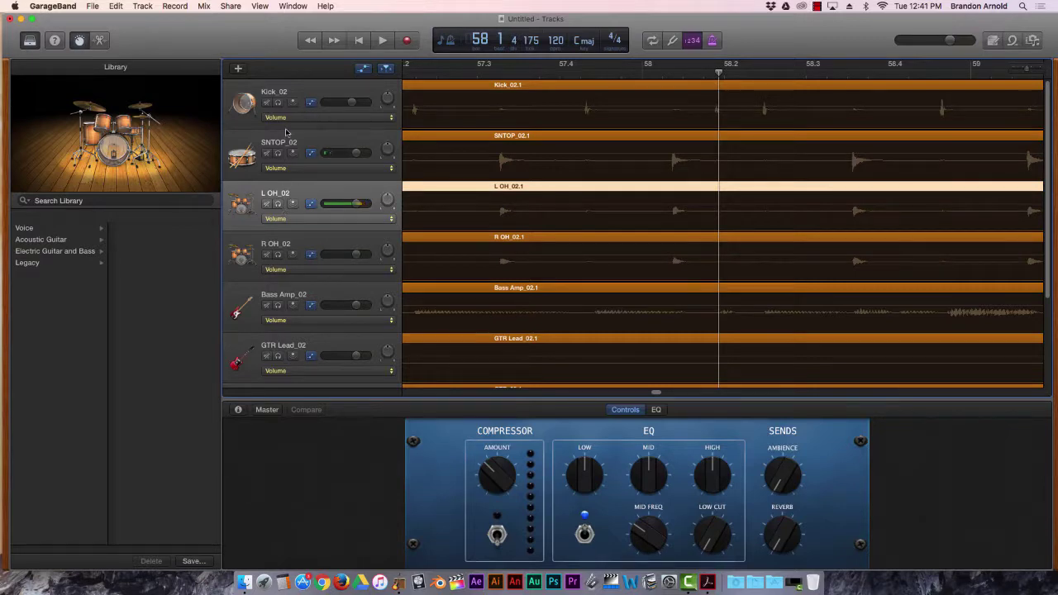
left_click(278, 255)
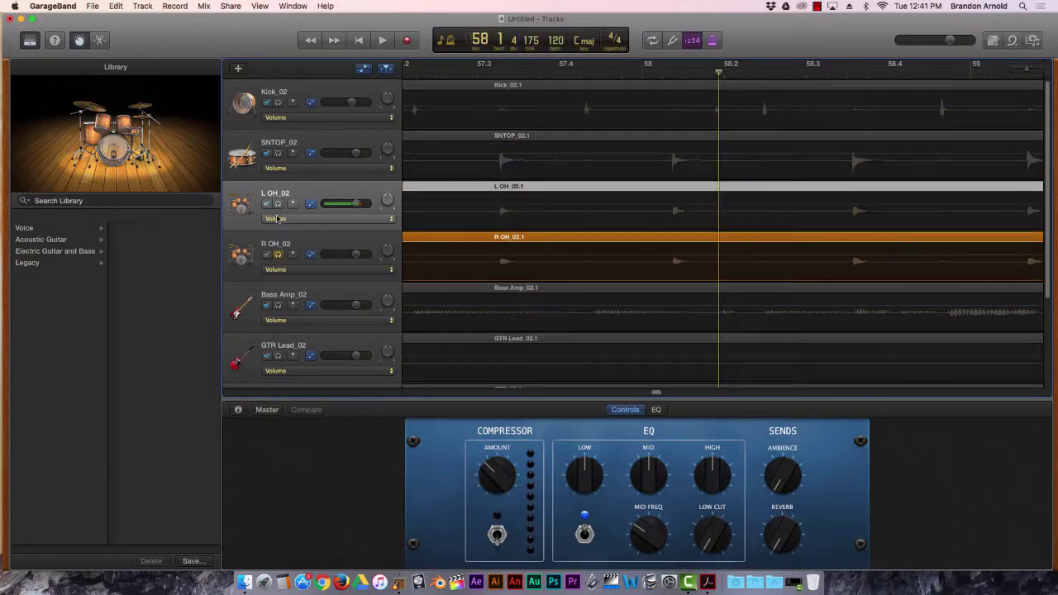
left_click(278, 204)
left_click(277, 153)
left_click(278, 102)
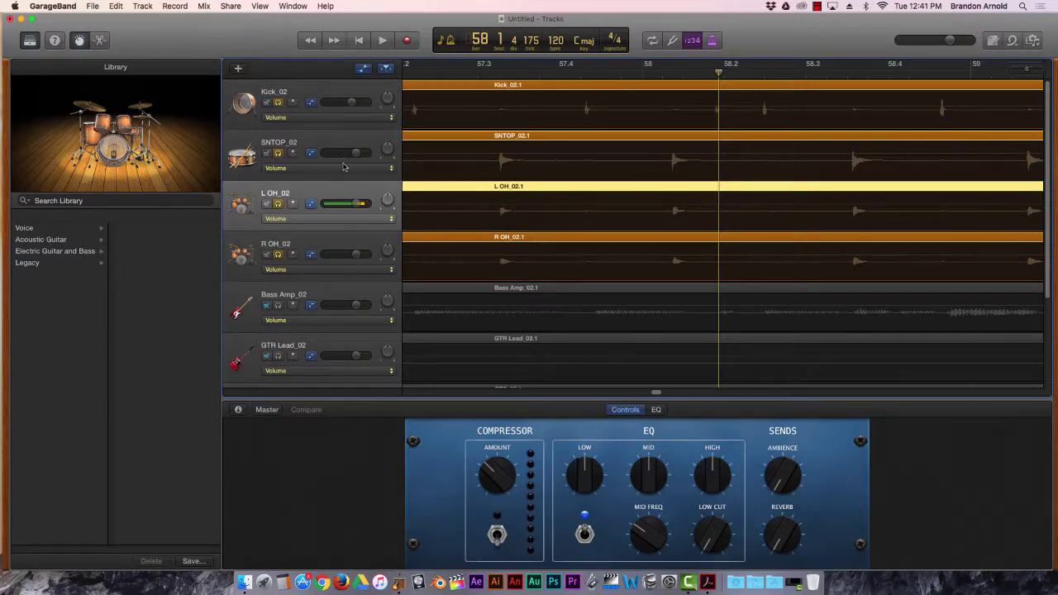
key("space")
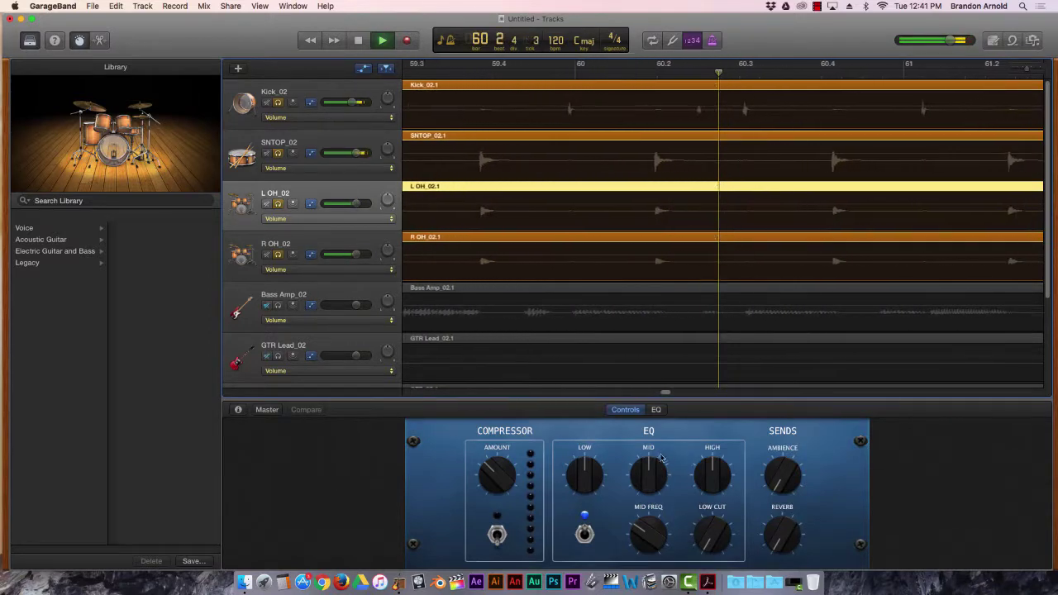
key("space")
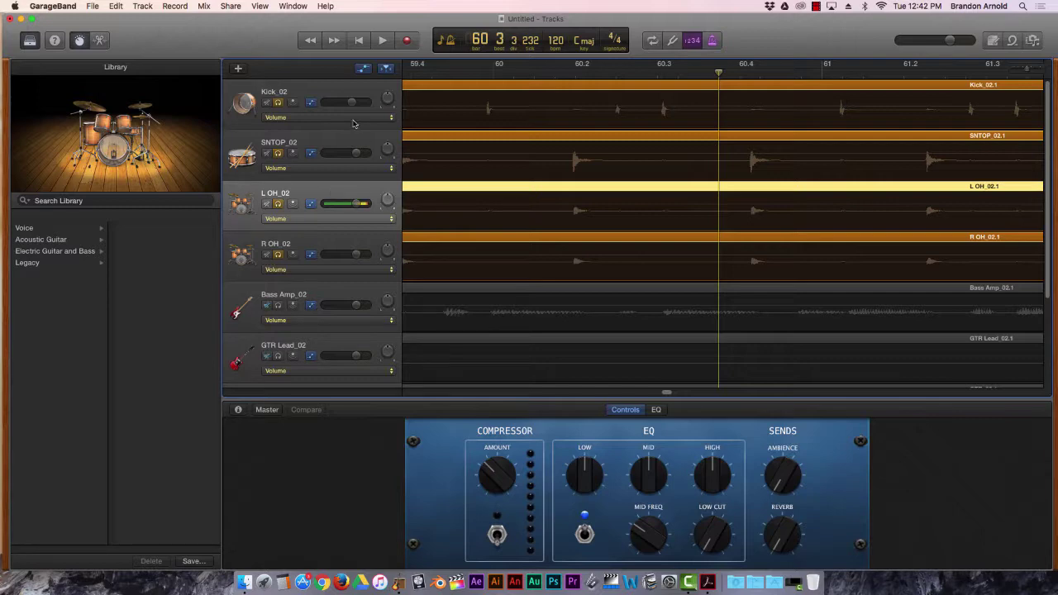
- Raise the reverb send on L OH_02 and R OH_02, then play the drums
left_click(336, 140)
left_click(326, 194)
left_click_drag(775, 543, 768, 467)
left_click(326, 242)
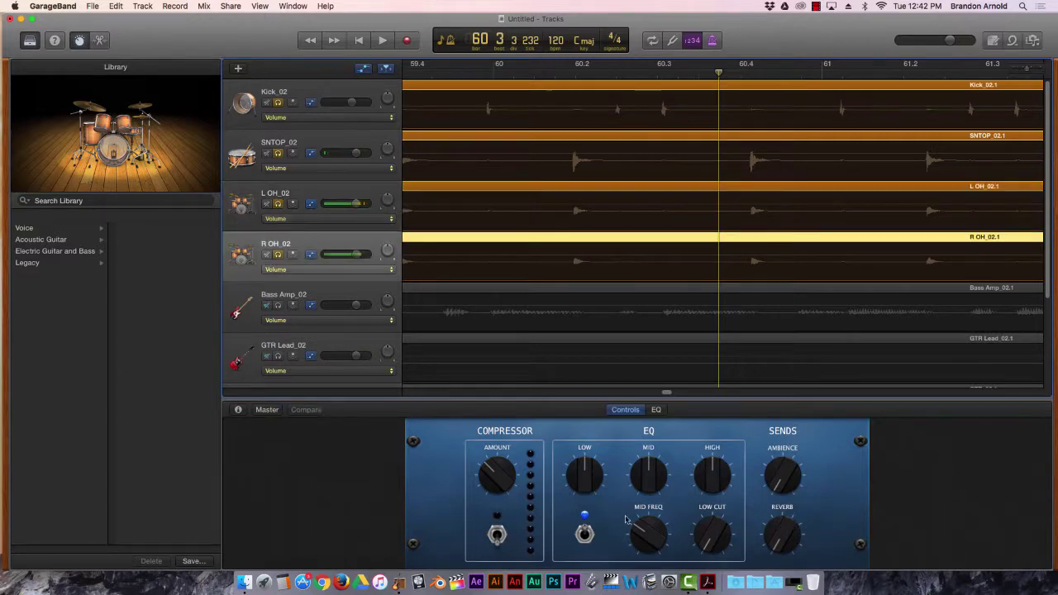
left_click_drag(790, 551, 768, 460)
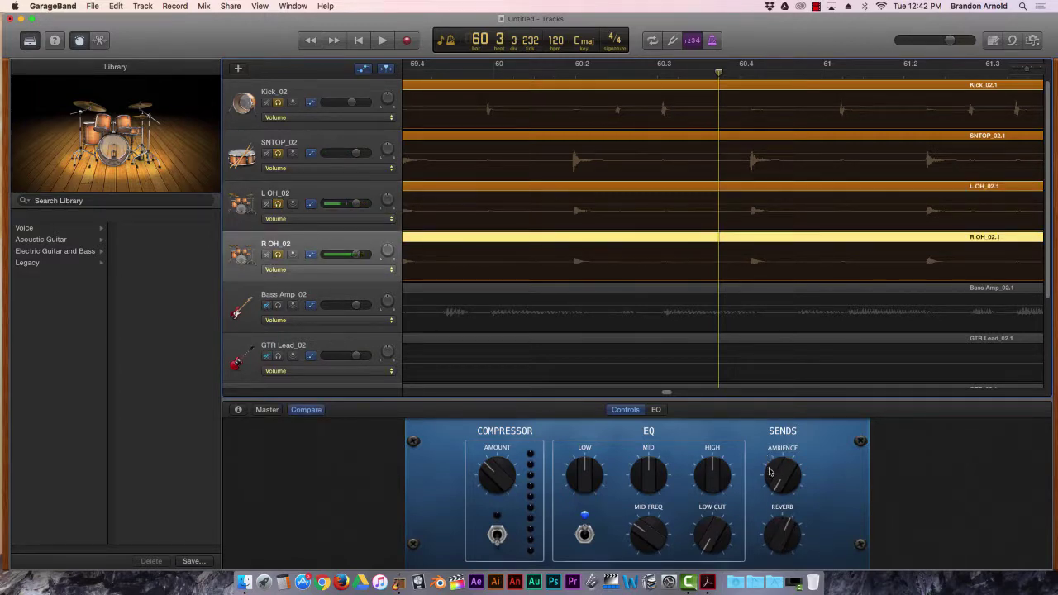
left_click(313, 194)
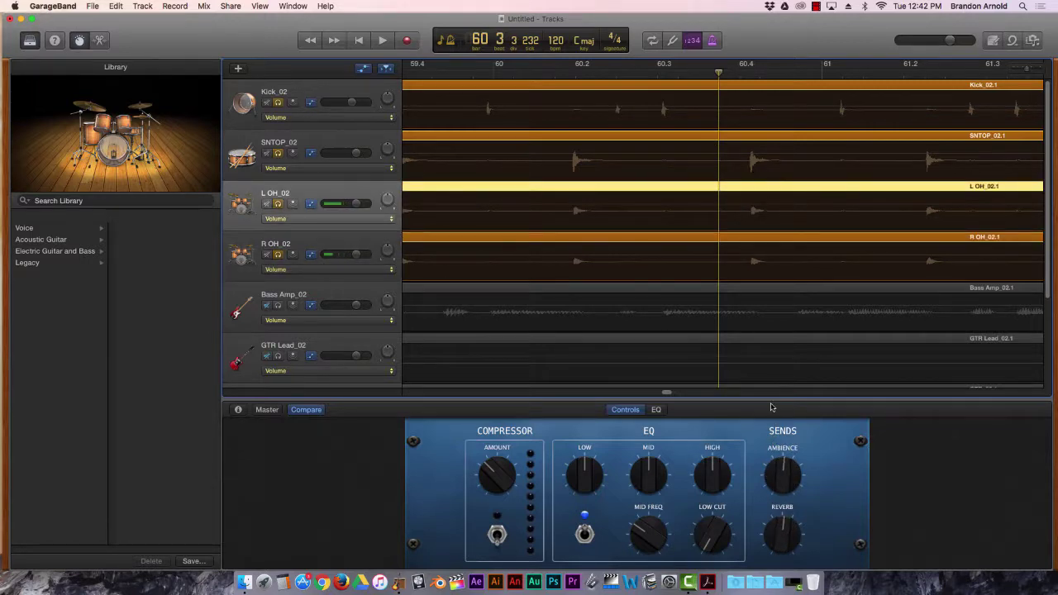
key("space")
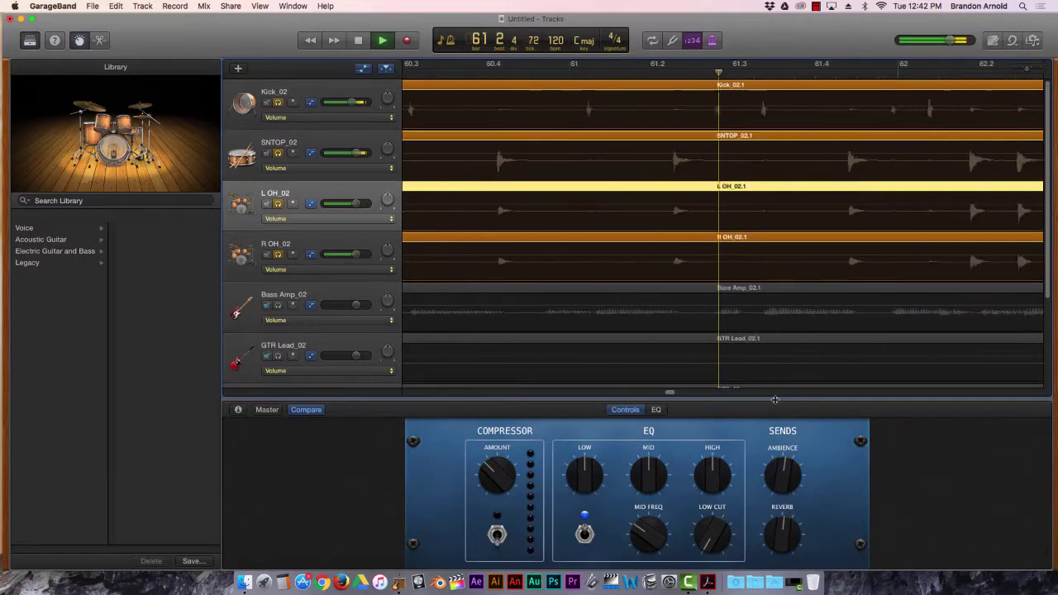